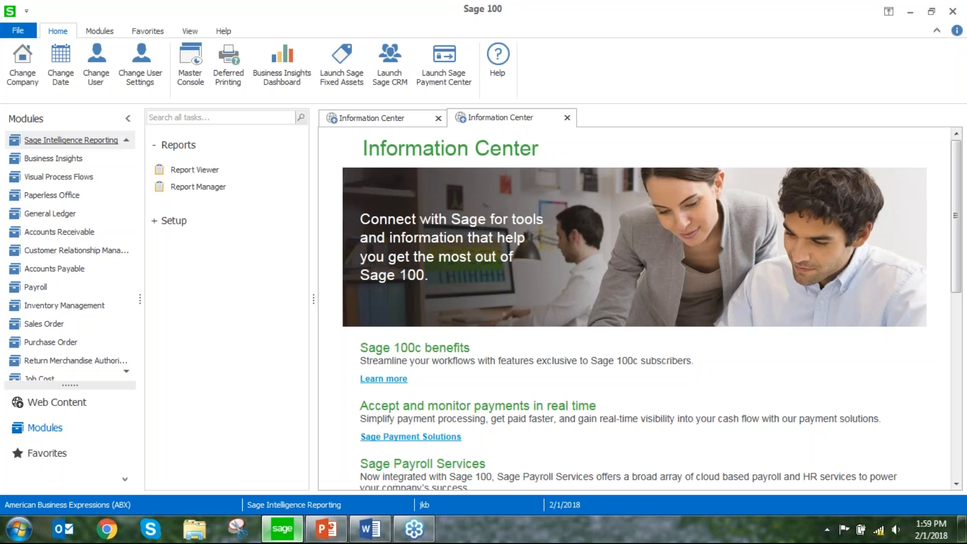
Open Report Manager and display the properties of the Macro zero rows hidden report in the Custom folder
left_click(206, 192)
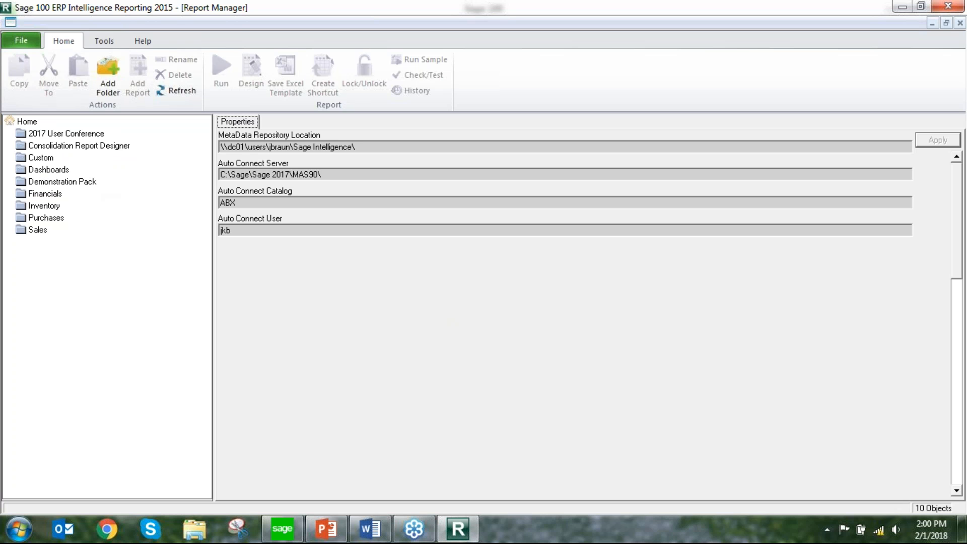
double_click(49, 158)
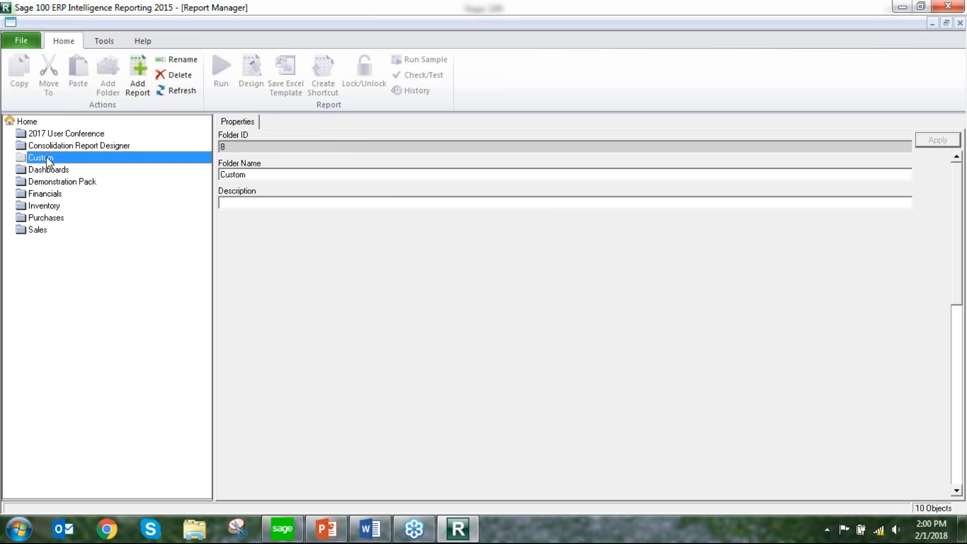
left_click(56, 169)
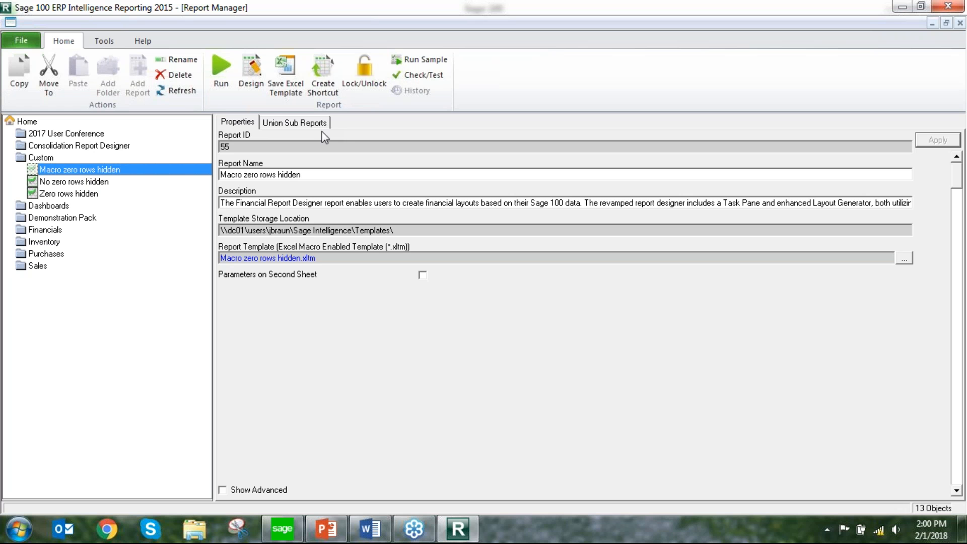
Add a standard report named Sample to the Custom folder
left_click(50, 156)
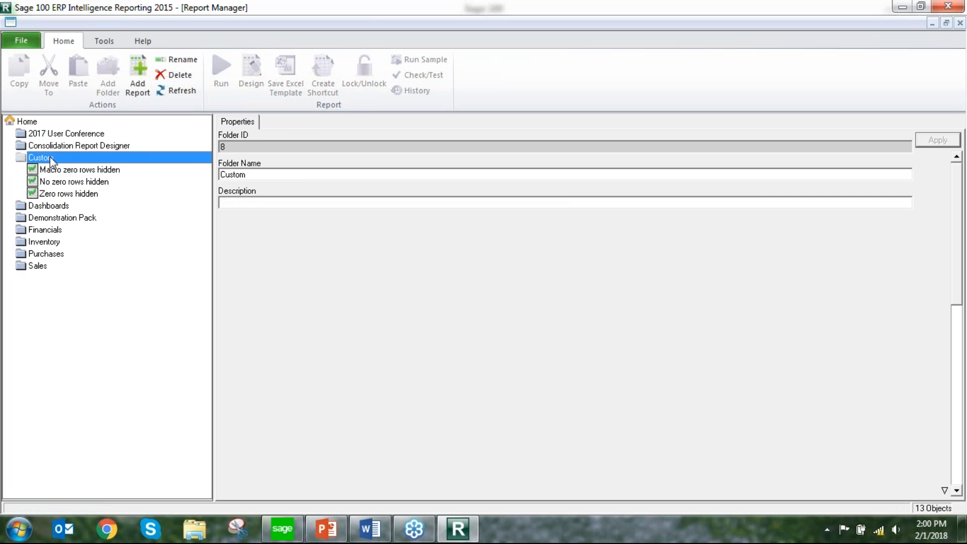
right_click(50, 156)
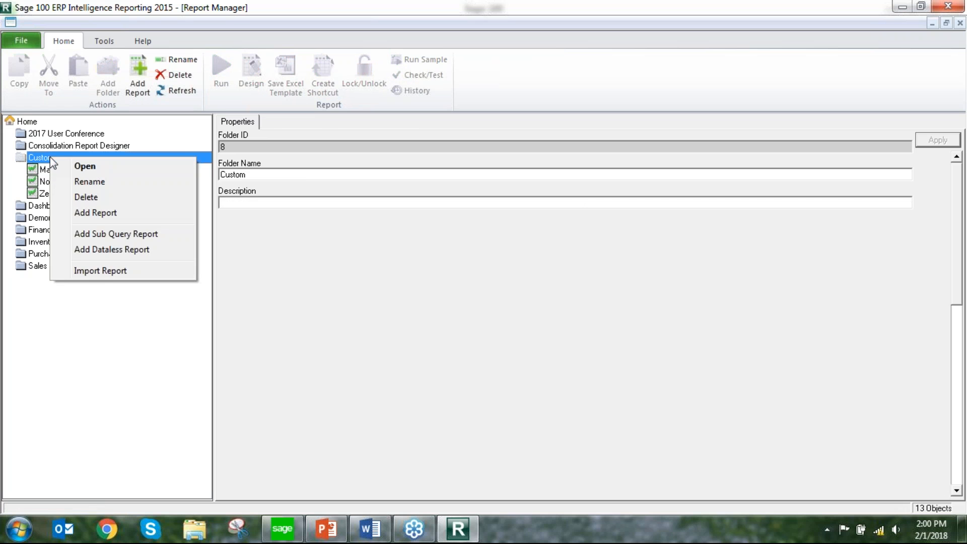
left_click(99, 214)
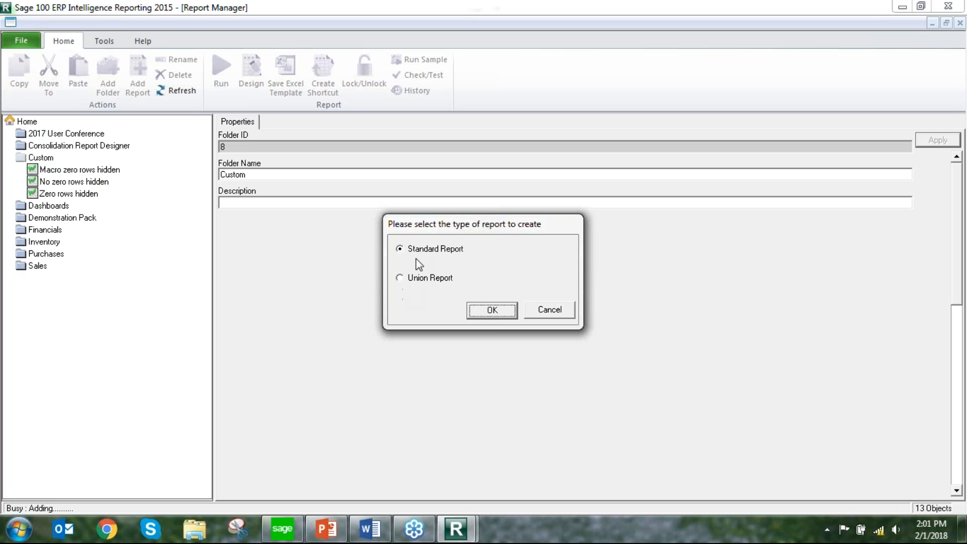
left_click(493, 310)
type("Sample")
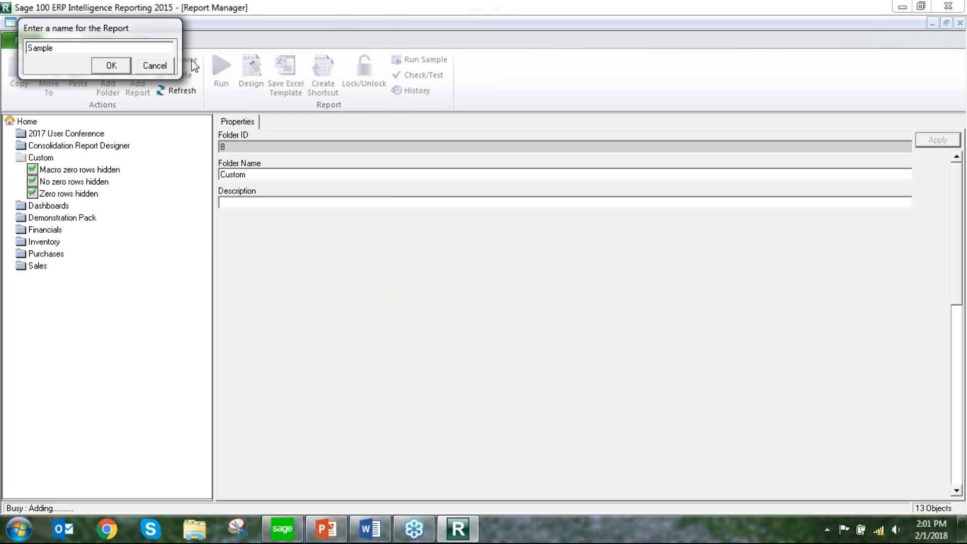
left_click(112, 65)
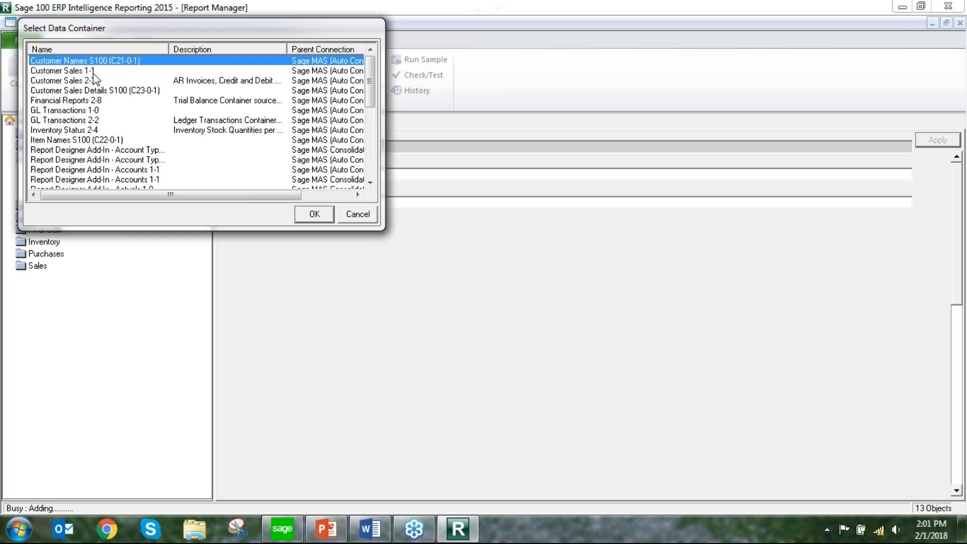
Choose Customer Sales 1-1 as the data container for the new report
left_click_drag(372, 101, 379, 82)
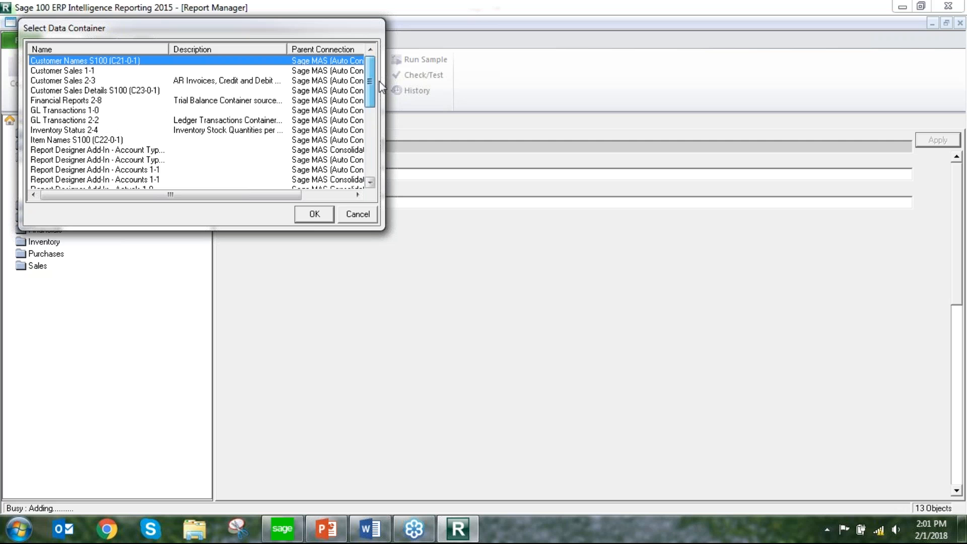
left_click(83, 71)
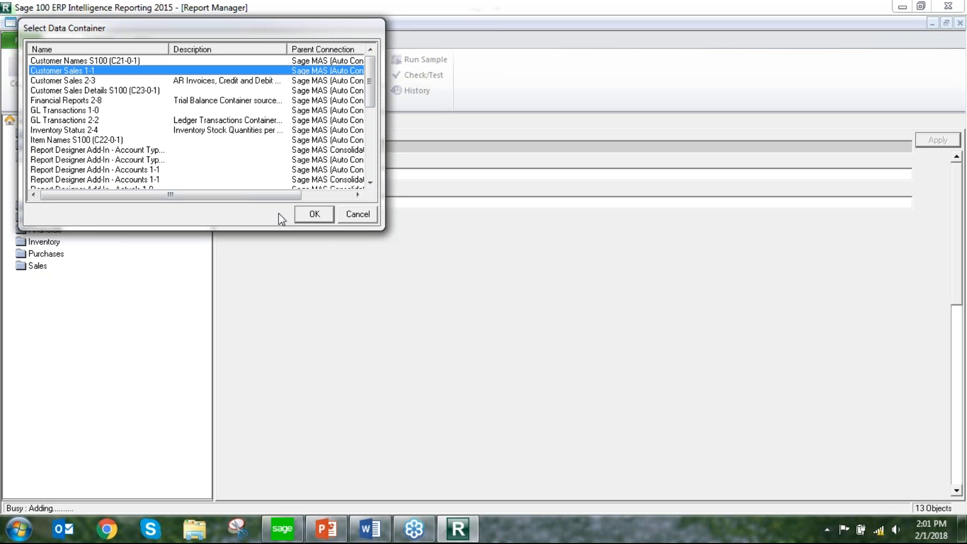
left_click(313, 216)
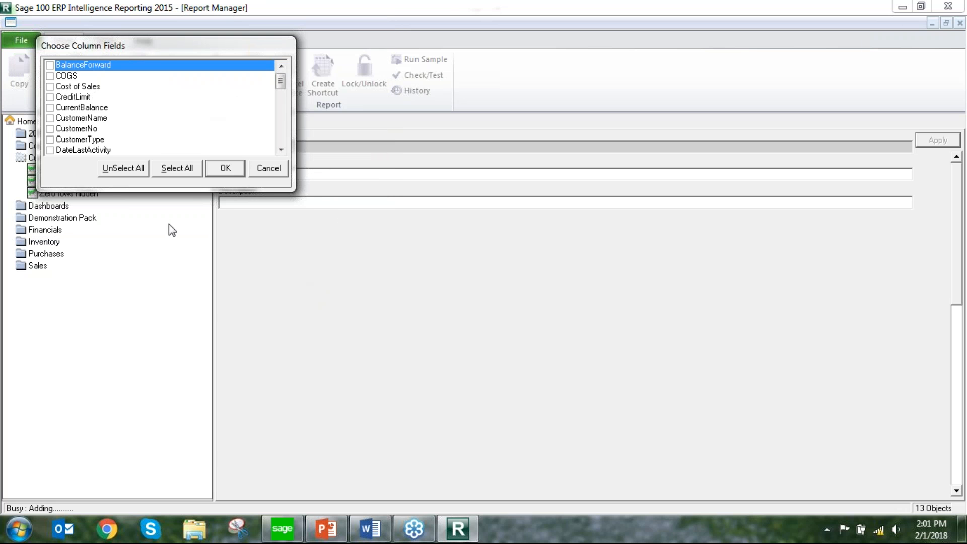
Include the column fields CustomerNo, CustomerName, DateLastActivity, DateLastPayment, CurrentBalance and CreditLimit in the report
left_click_drag(172, 193, 180, 449)
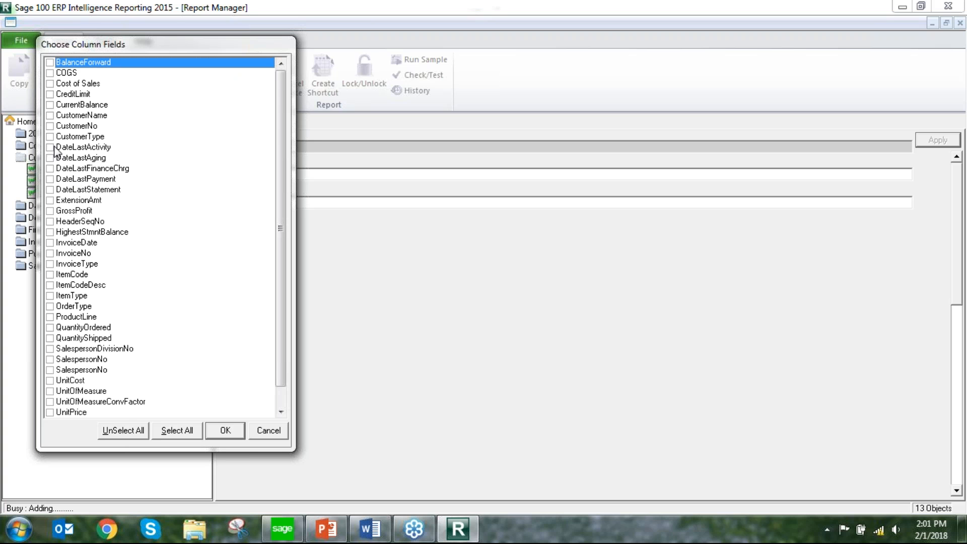
left_click(55, 126)
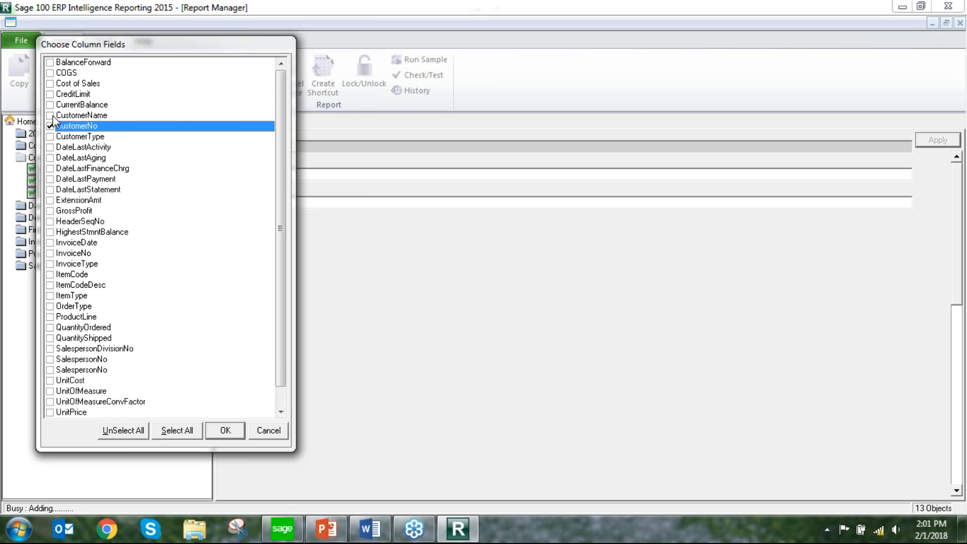
left_click(51, 116)
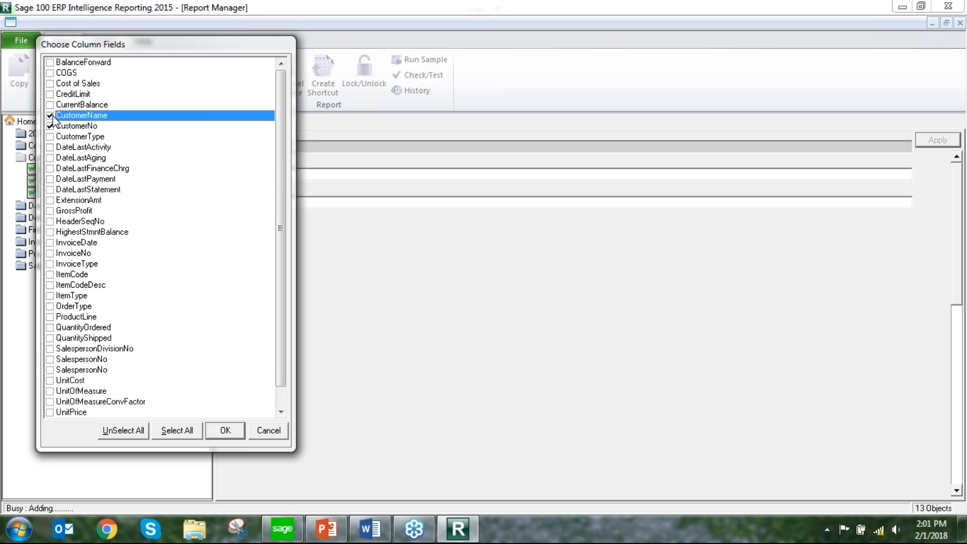
left_click(51, 148)
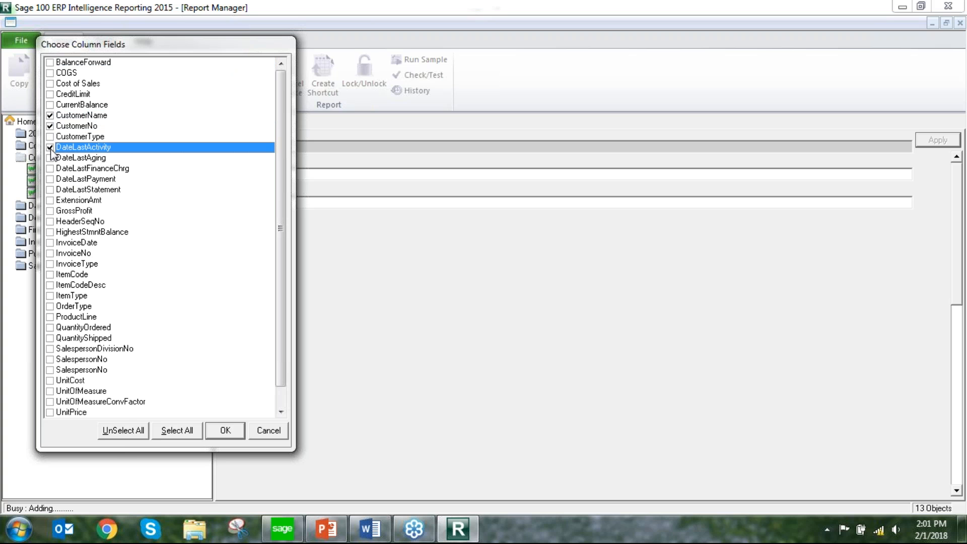
left_click(50, 179)
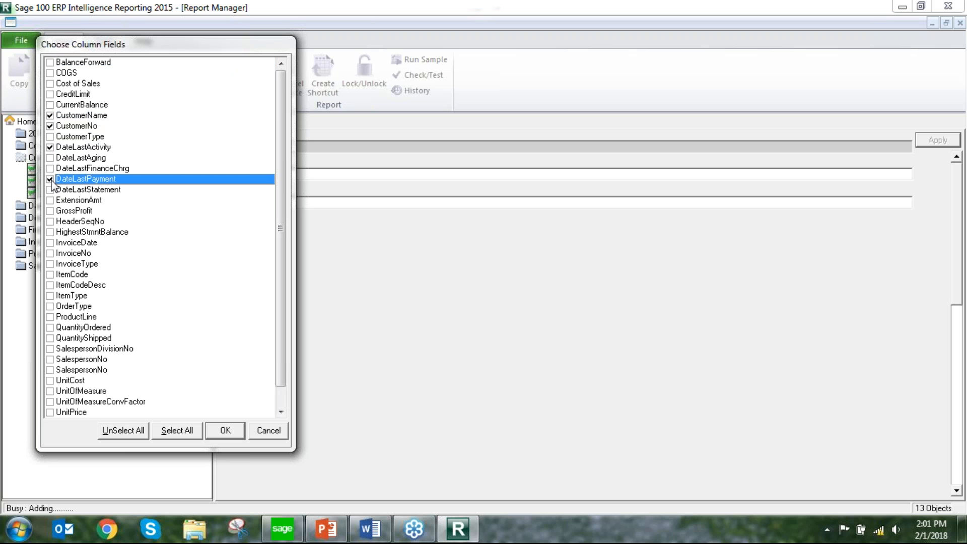
left_click(49, 105)
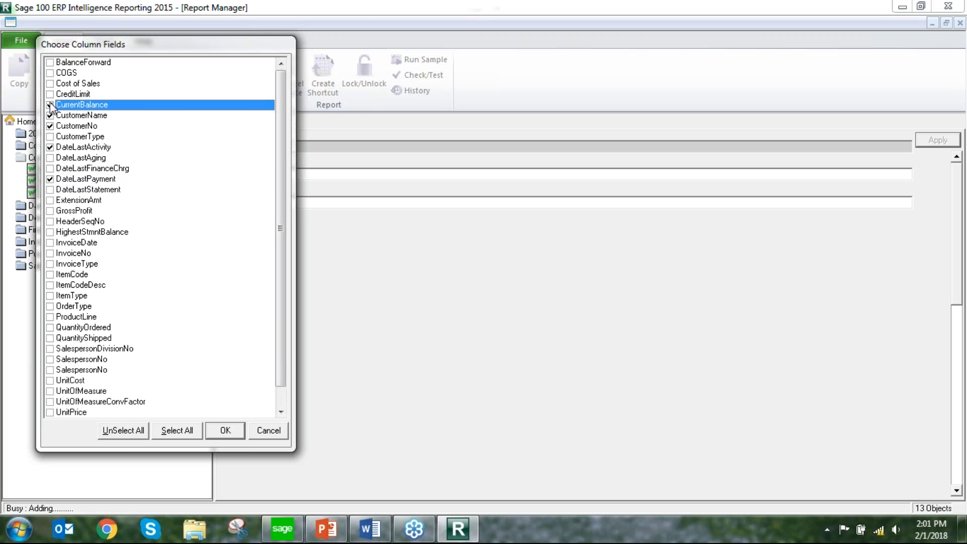
left_click(50, 94)
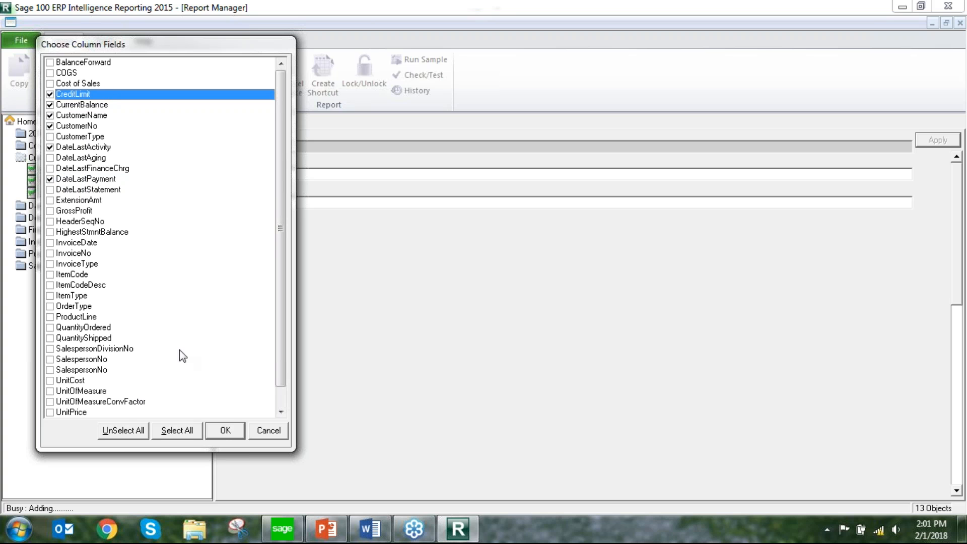
left_click(221, 432)
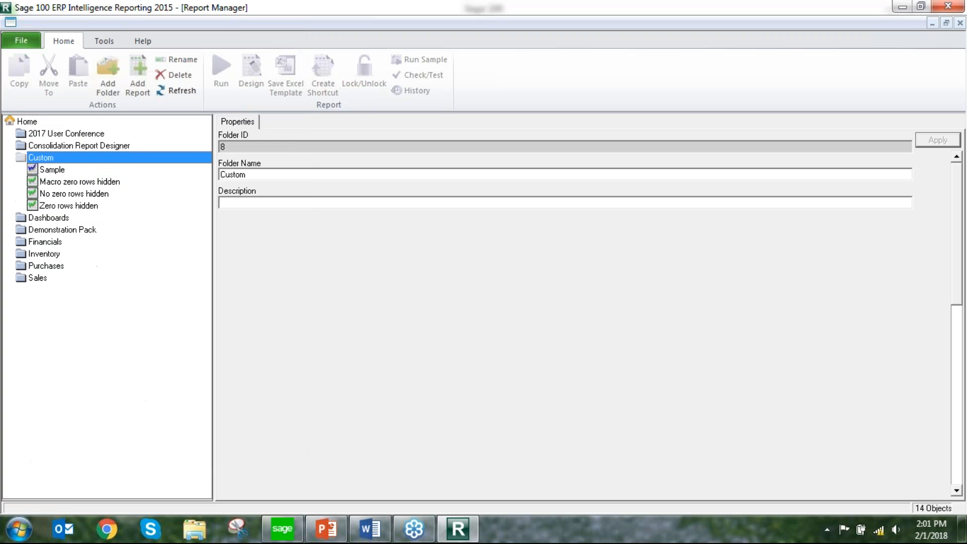
Add a filter to the Sample report for DateLastAging Greater Than Or Equal To 1/1/18
left_click(56, 169)
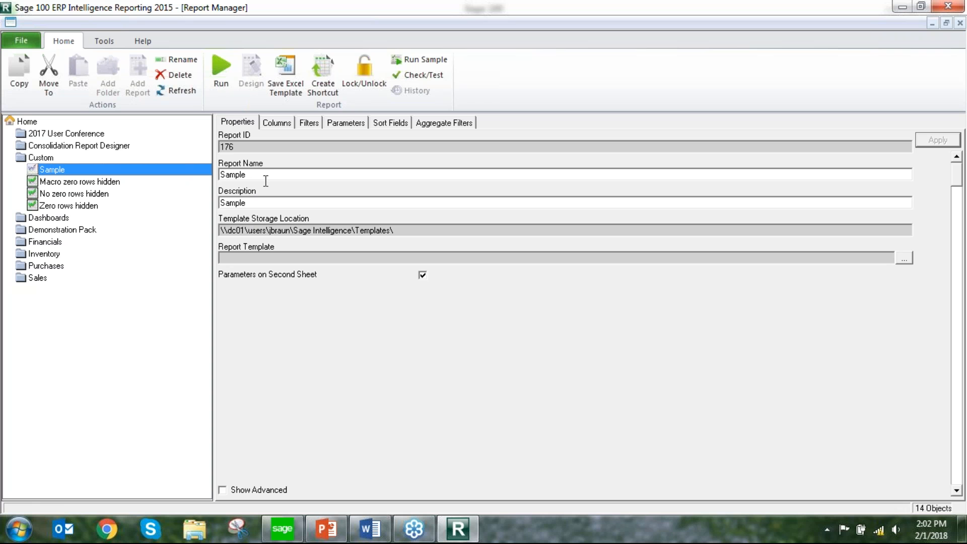
left_click(278, 123)
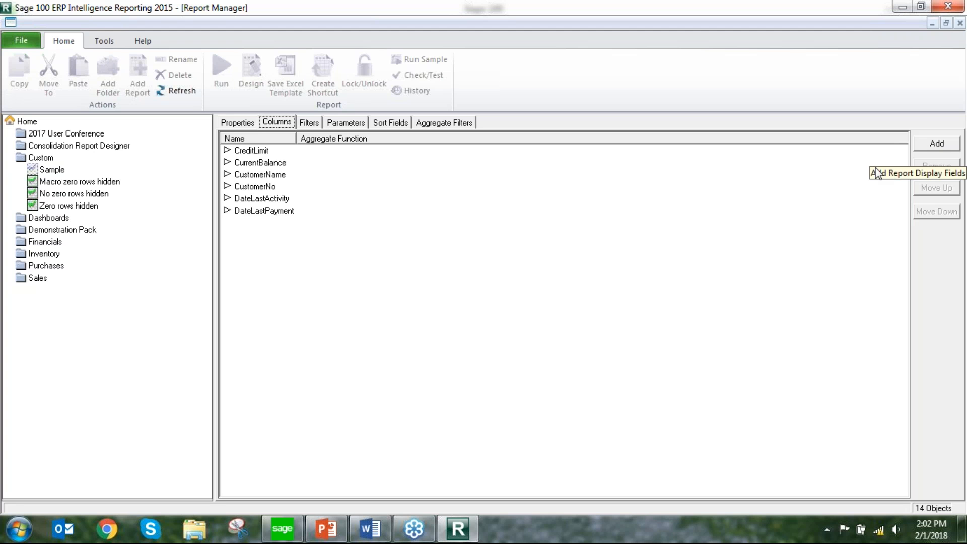
left_click(308, 123)
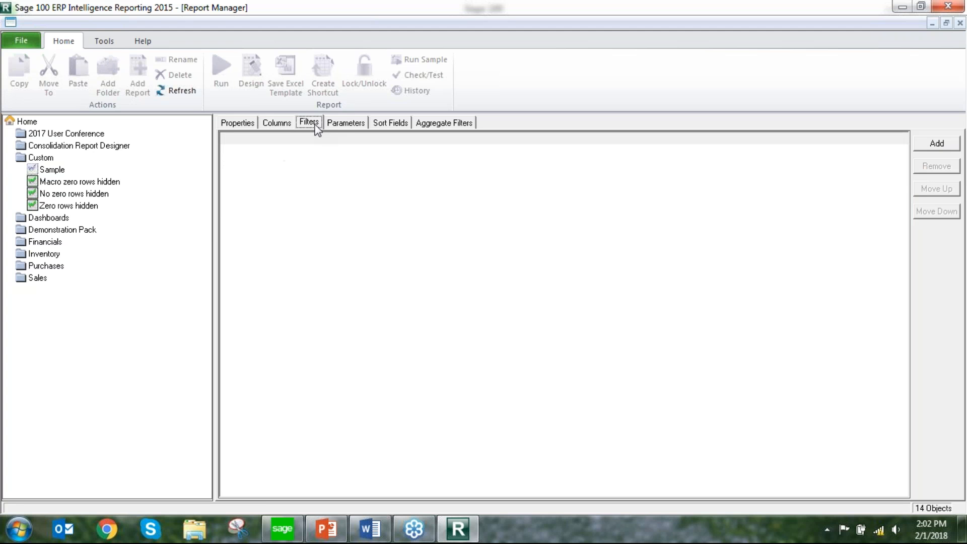
left_click(944, 150)
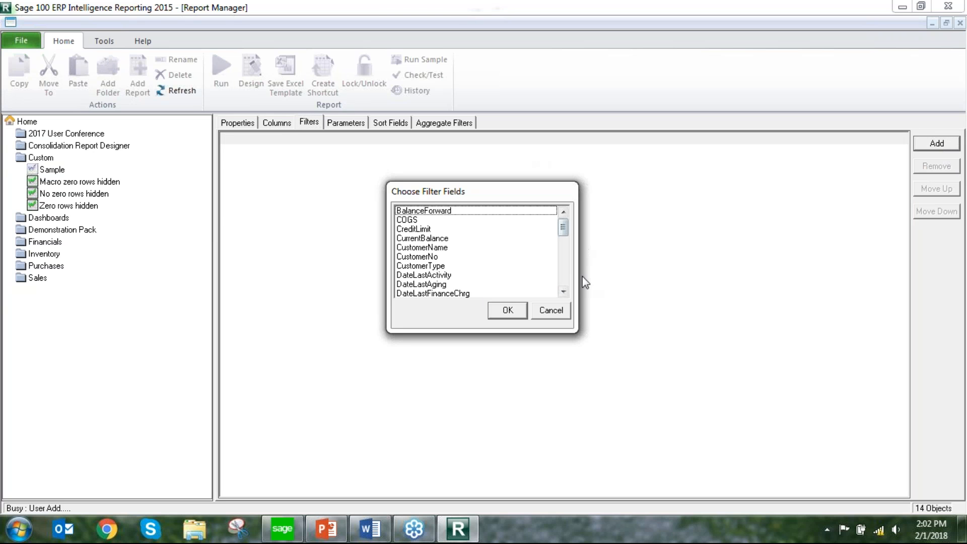
left_click(442, 285)
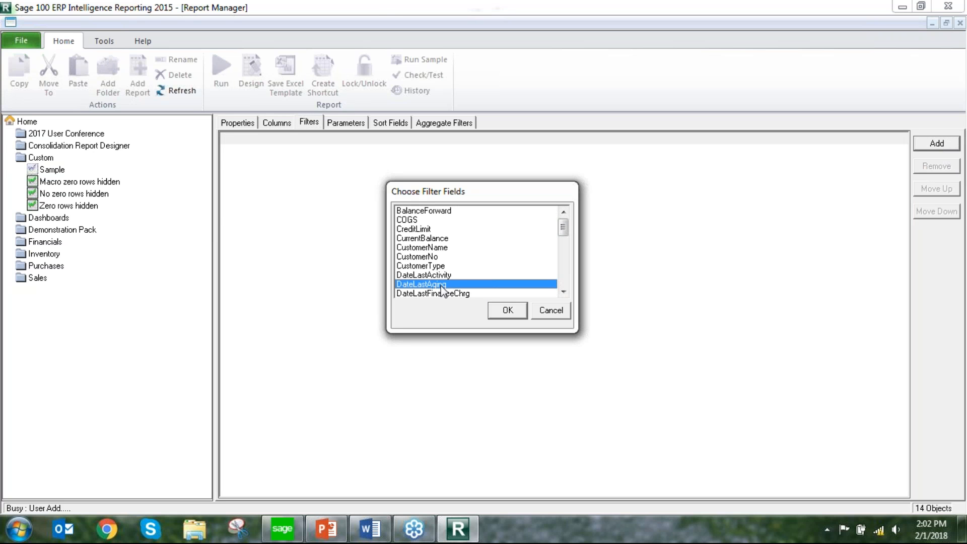
double_click(441, 285)
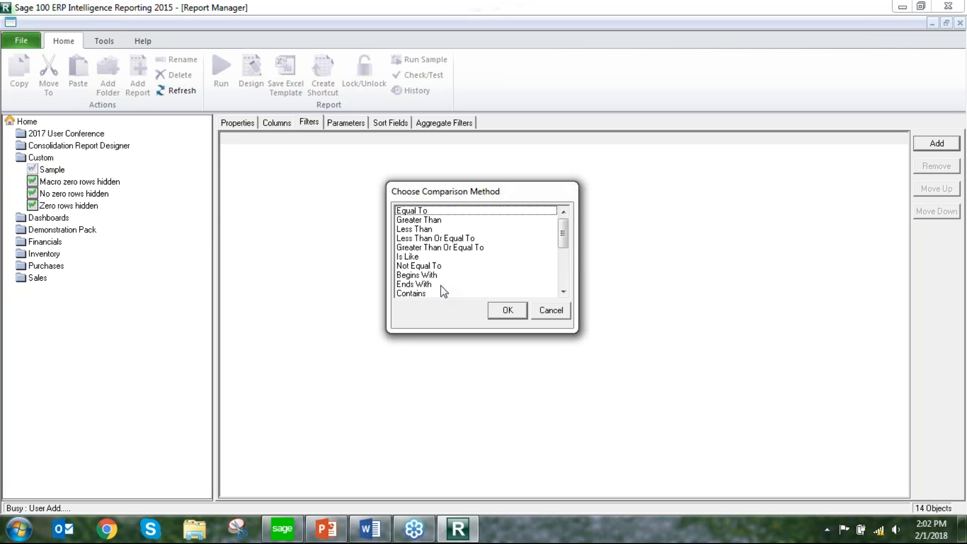
left_click(454, 249)
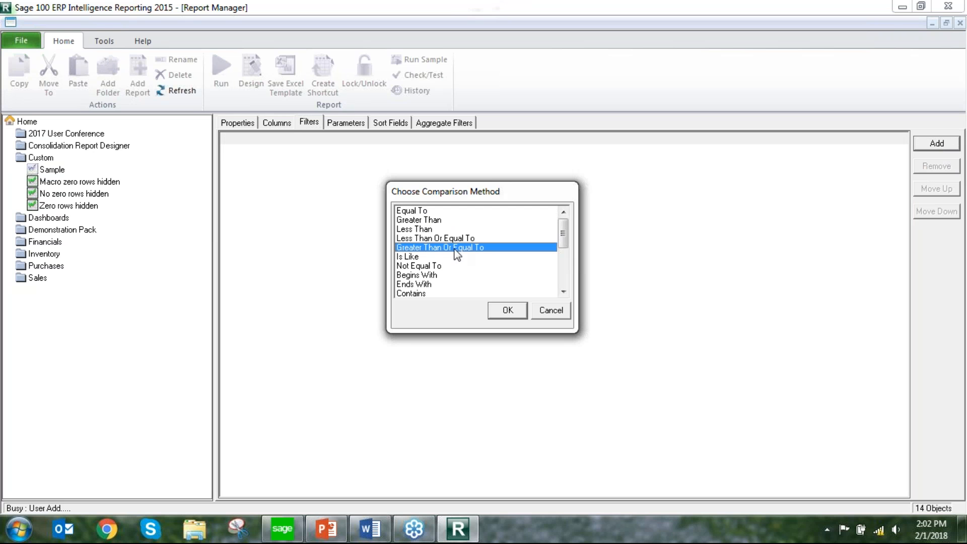
double_click(486, 246)
type("1/")
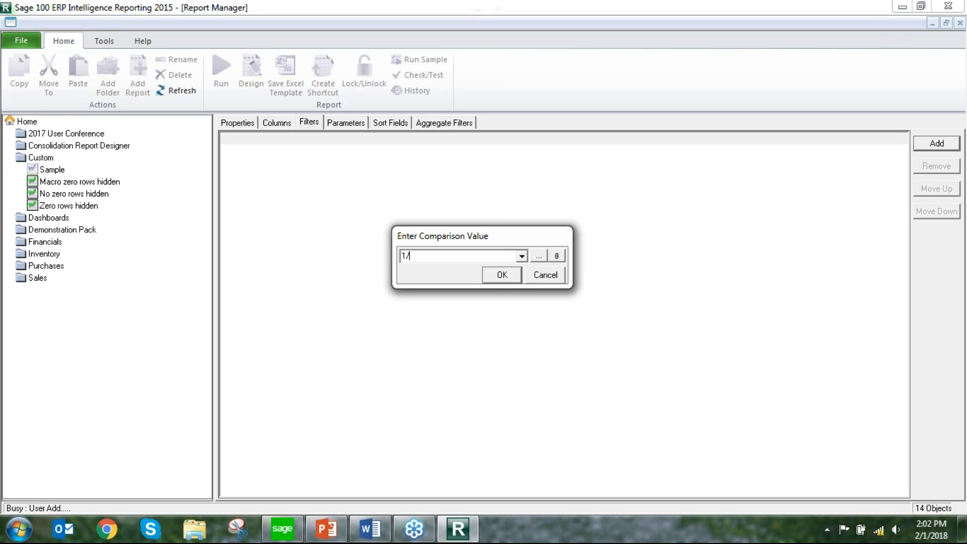
type("1/18")
left_click(503, 275)
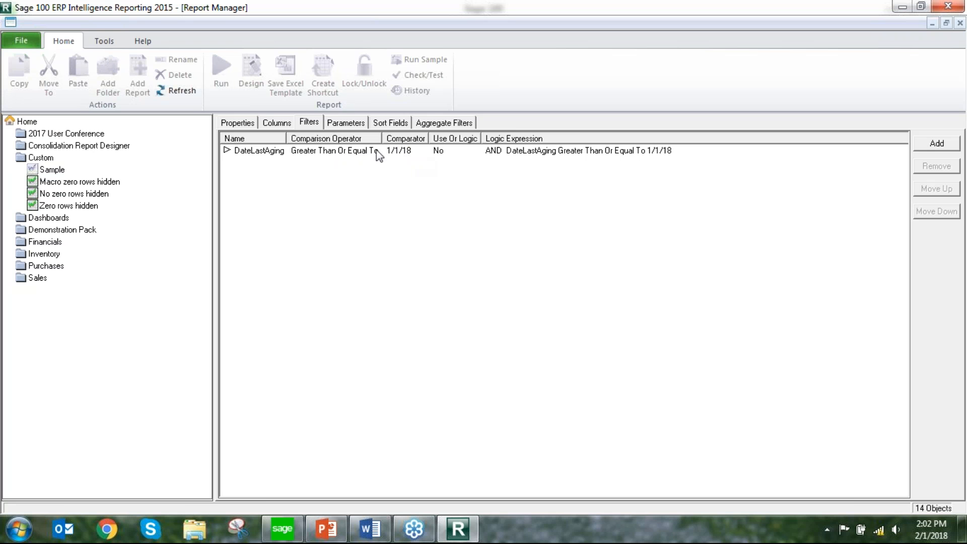
Add a report parameter on the second listed SalespersonNo field using Equal To, with no default value
left_click(345, 123)
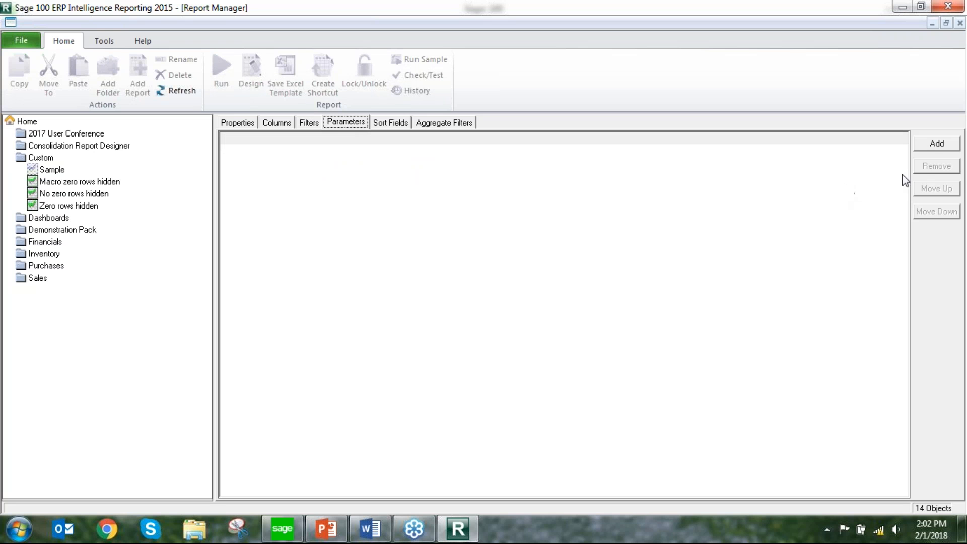
left_click(937, 148)
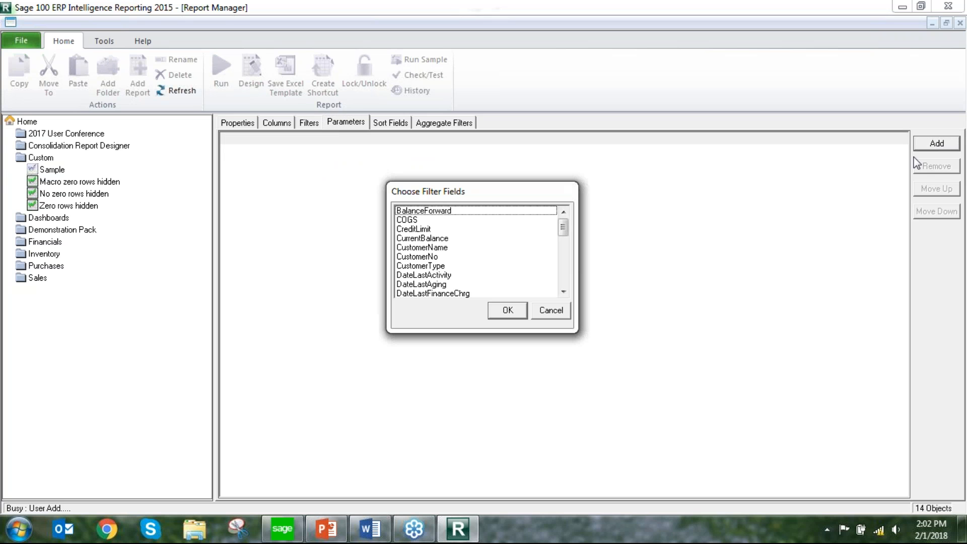
left_click_drag(563, 229, 575, 289)
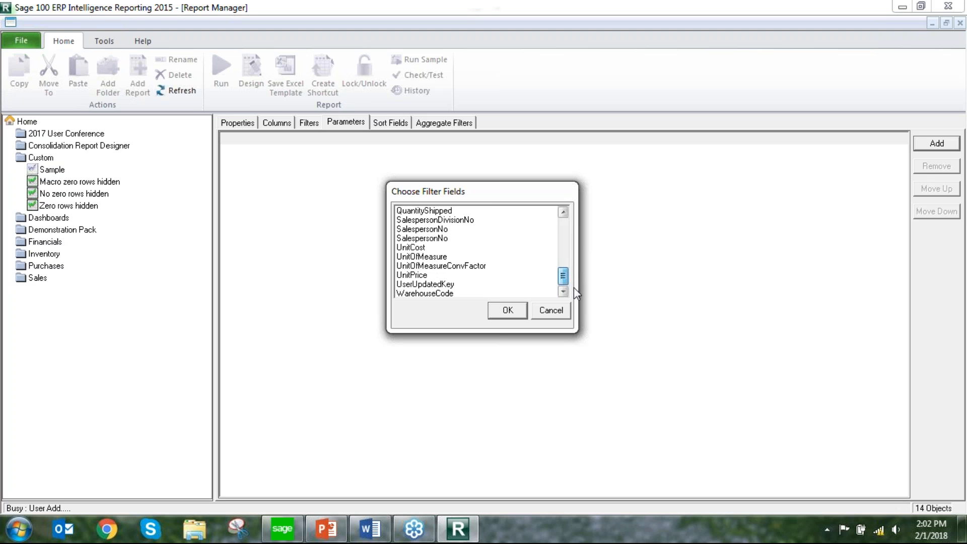
left_click_drag(575, 289, 574, 289)
left_click(444, 240)
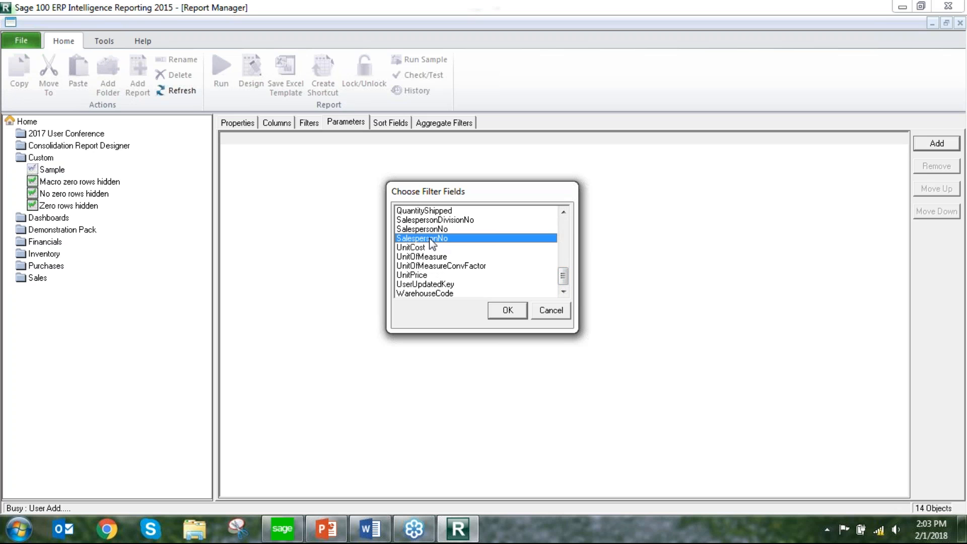
left_click(510, 311)
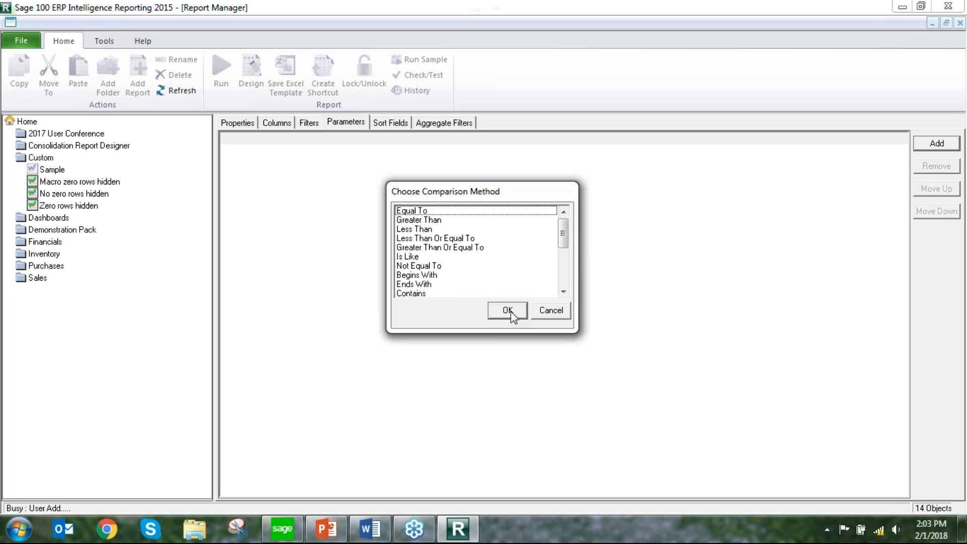
left_click(421, 211)
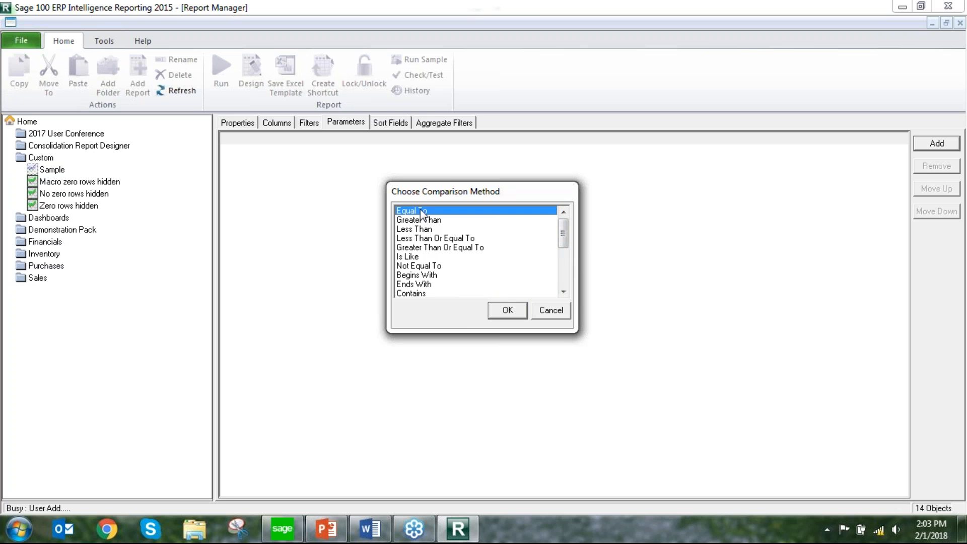
left_click(515, 311)
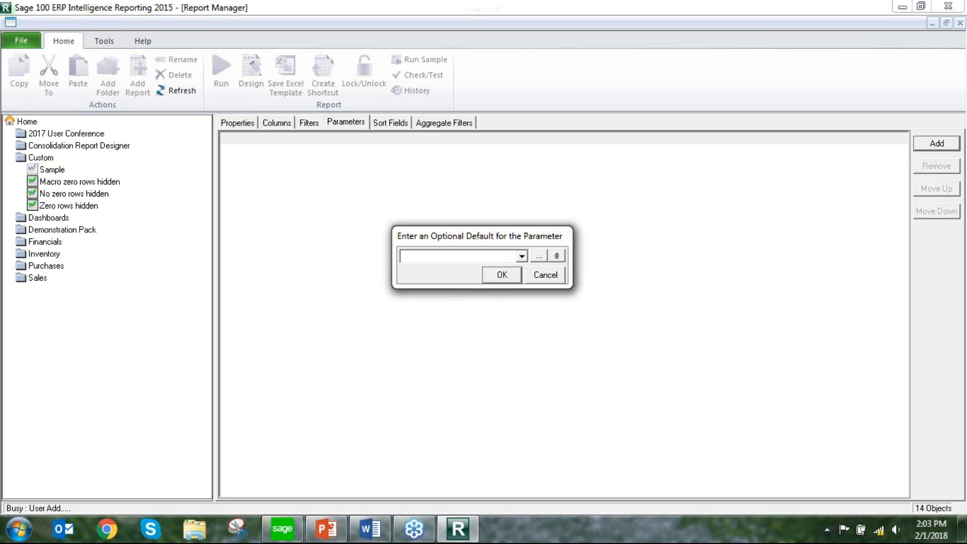
left_click(501, 277)
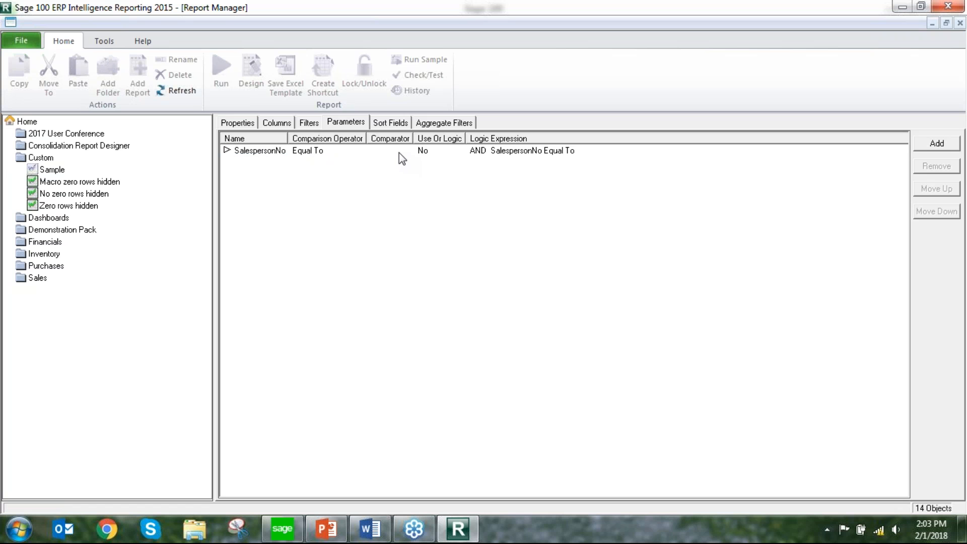
Add CustomerName as a sort field for the Sample report
left_click(389, 125)
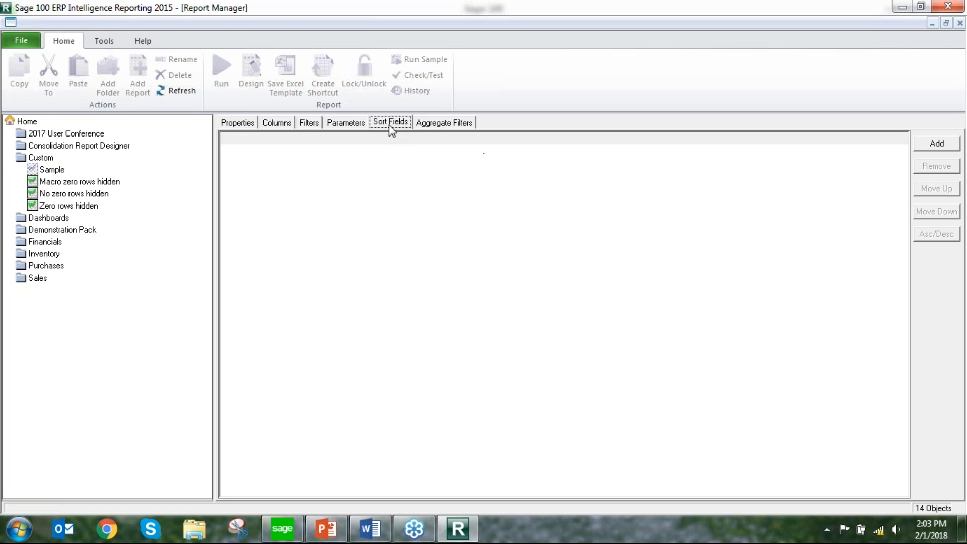
left_click(949, 147)
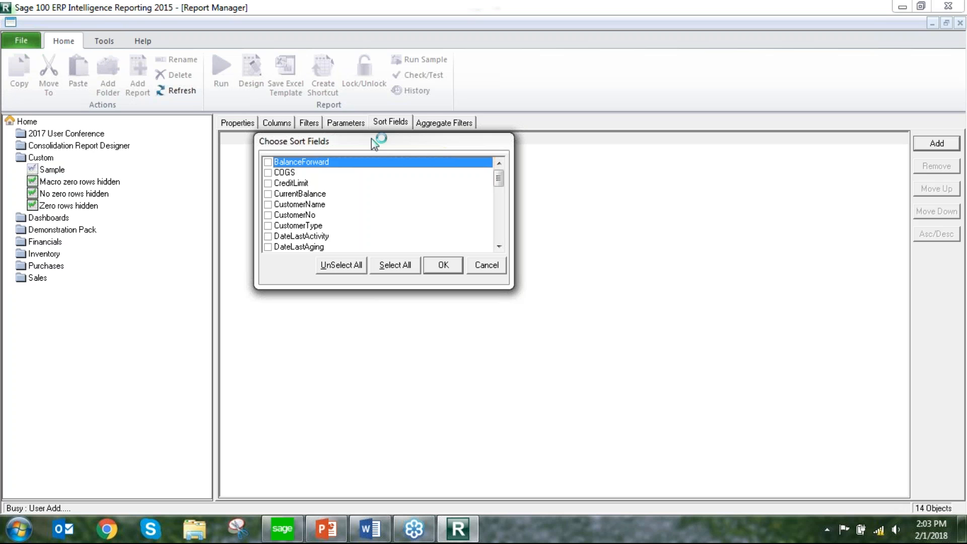
left_click(294, 207)
left_click(267, 204)
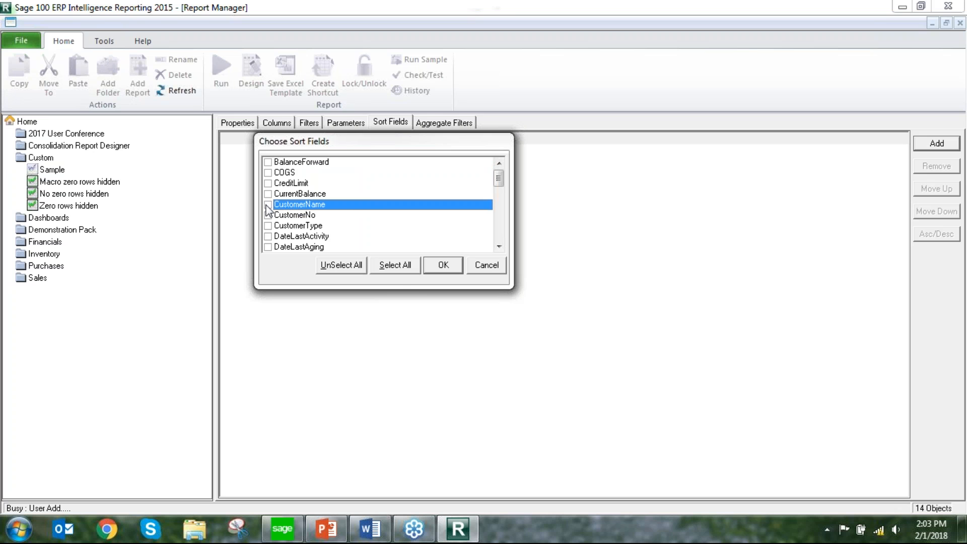
left_click(443, 266)
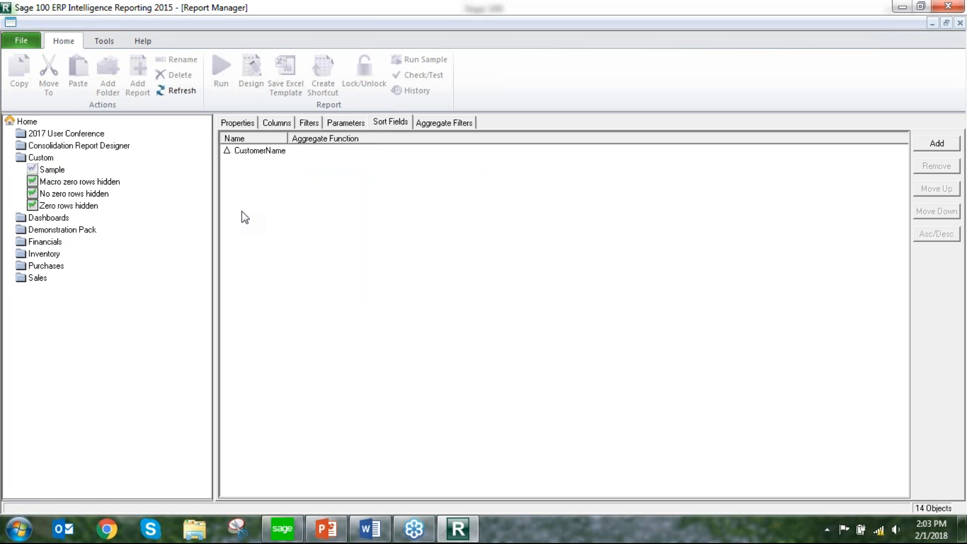
Run the Sample report for SalespersonNo 0300 and look over the resulting rows in Excel
left_click(55, 170)
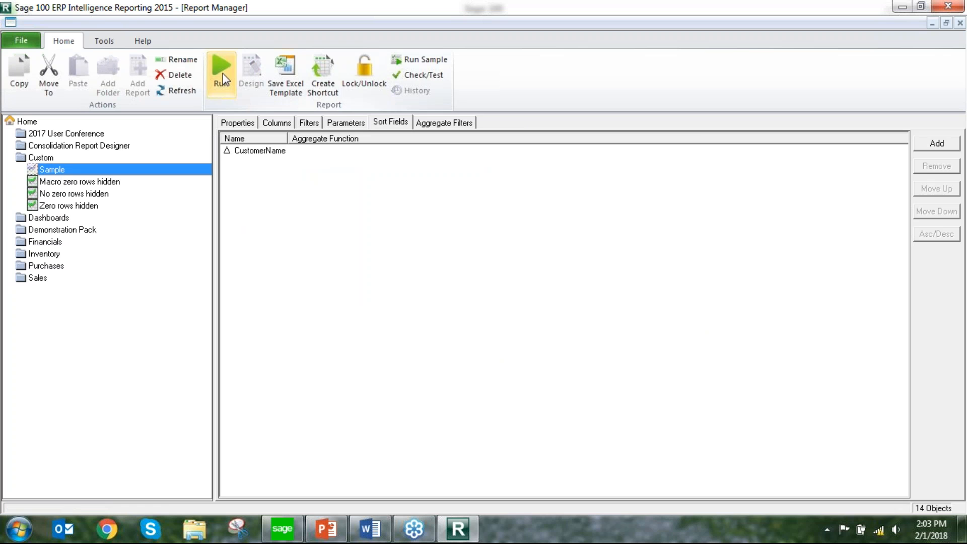
left_click(222, 76)
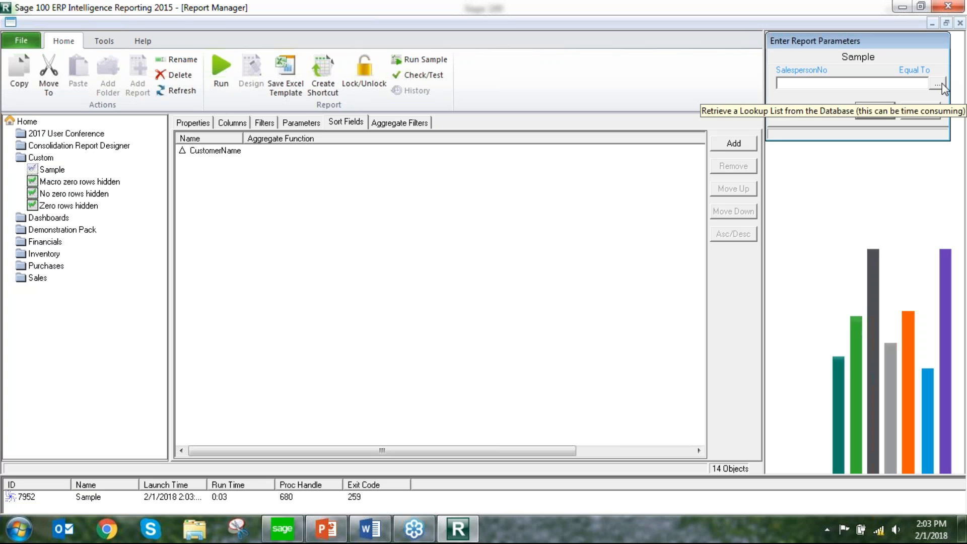
left_click(939, 86)
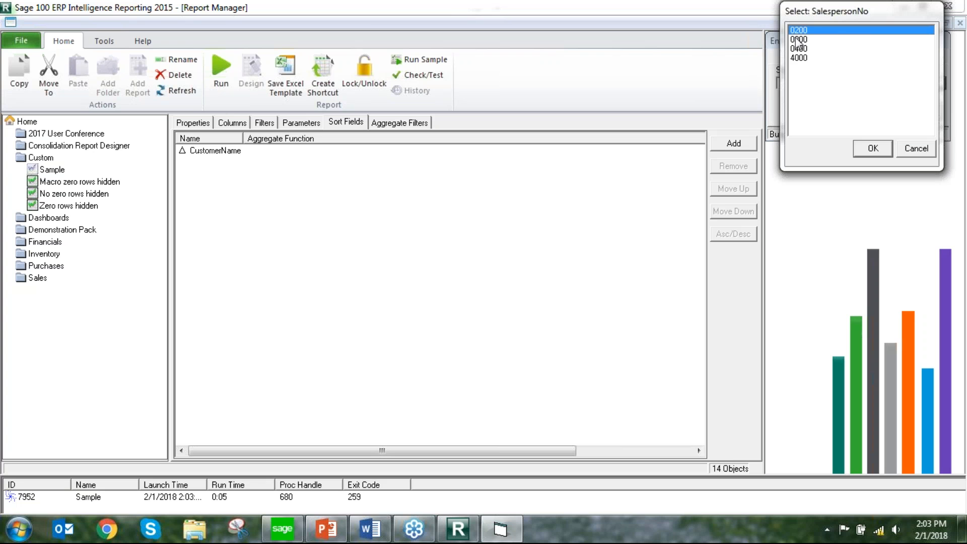
left_click(802, 40)
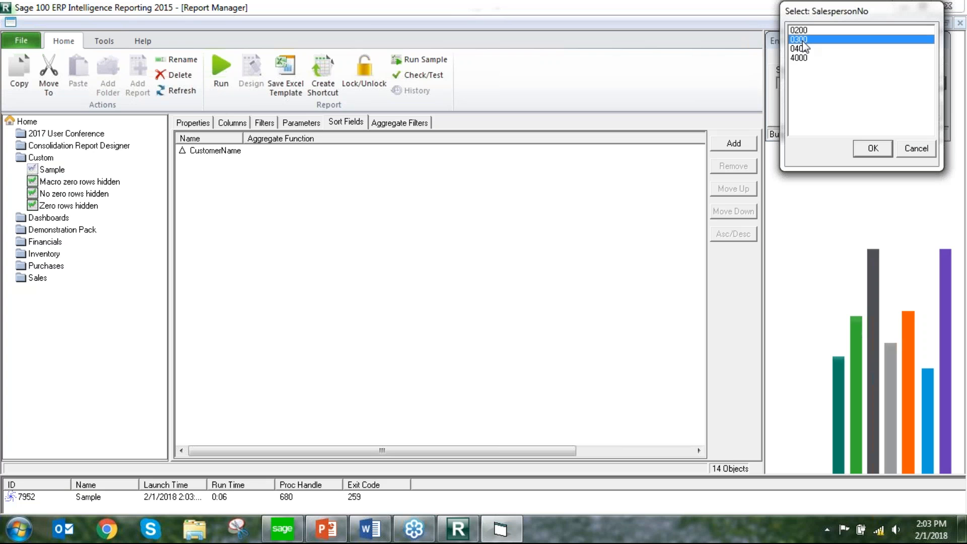
left_click(872, 147)
left_click(874, 110)
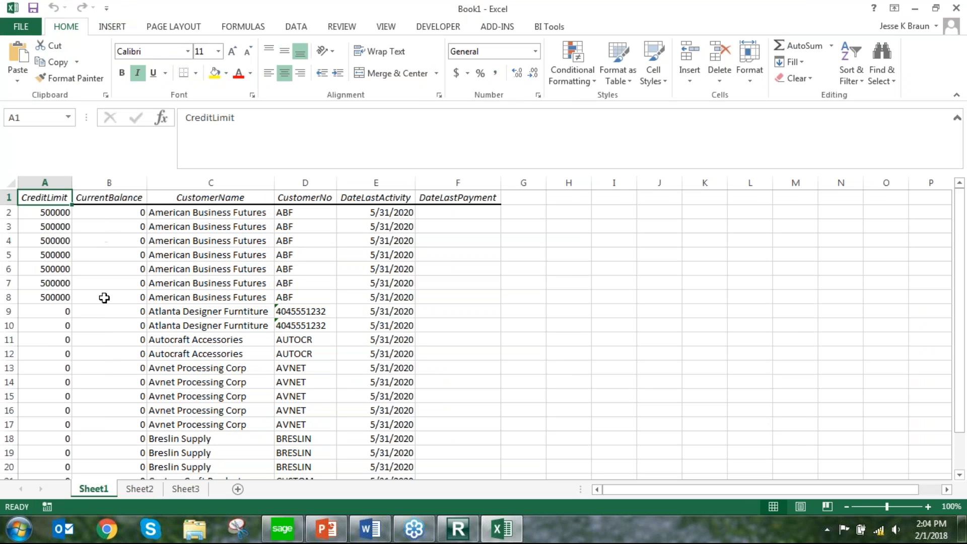
left_click(443, 214)
scroll(492, 297, "down", 6)
scroll(492, 298, "up", 6)
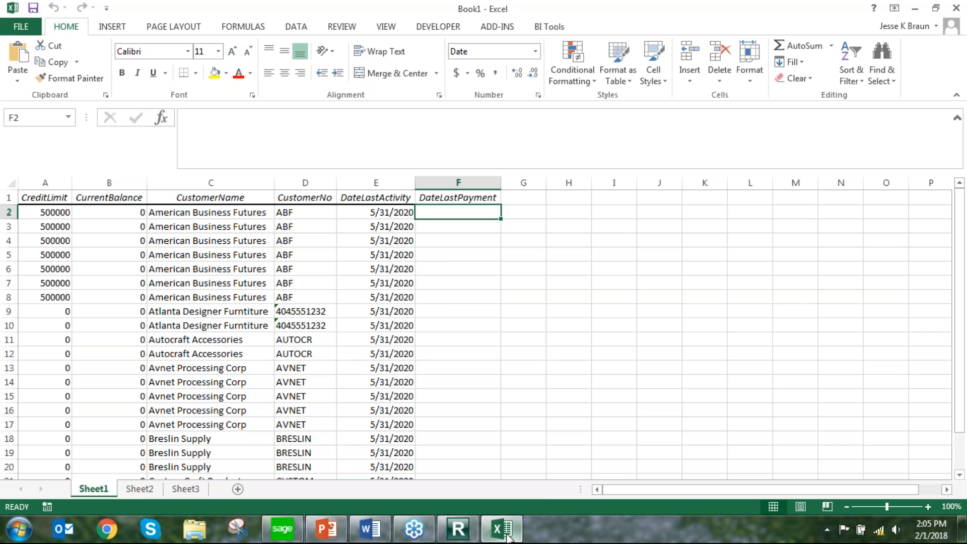
Switch back to Report Manager and copy Financial Report Designer 1-1 from the Financials folder into the Custom folder
mouse_move(460, 535)
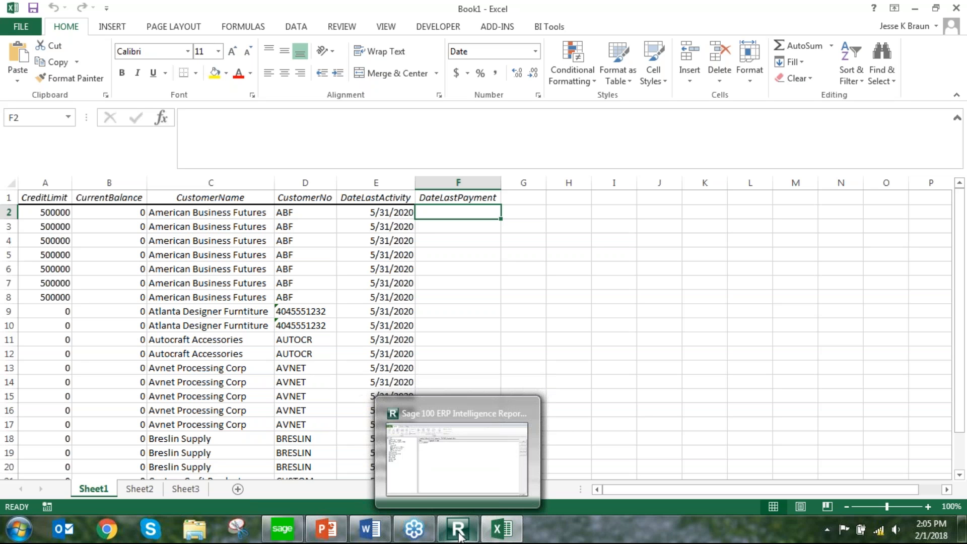
left_click(460, 535)
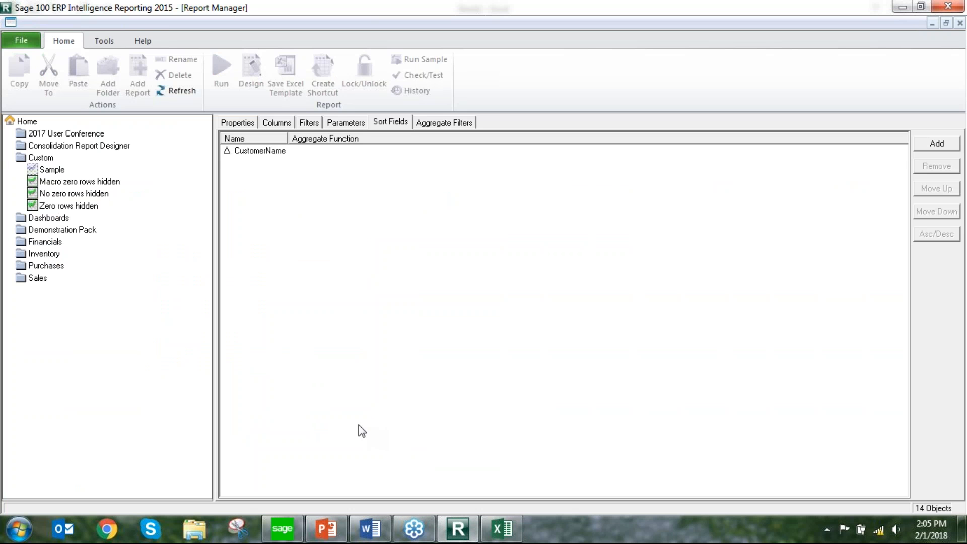
double_click(50, 241)
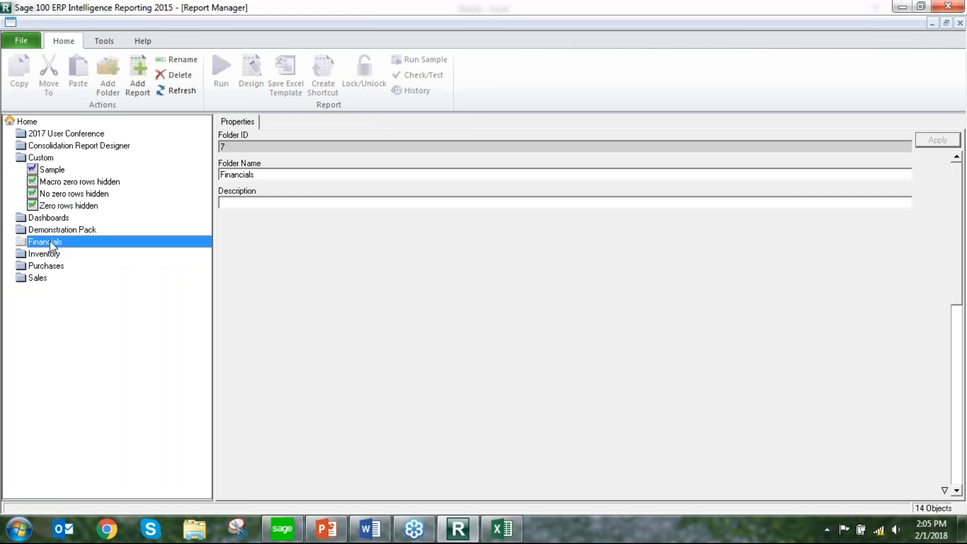
left_click(67, 253)
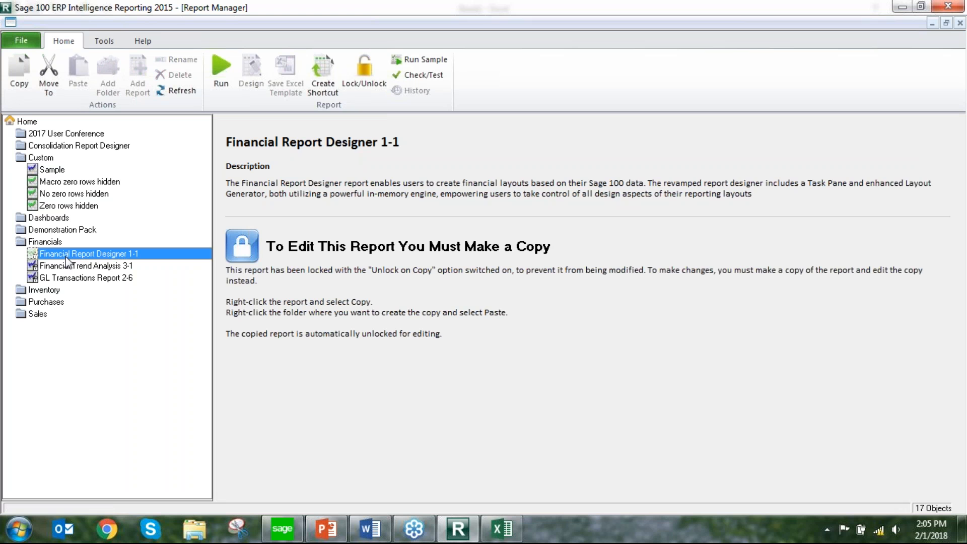
right_click(67, 258)
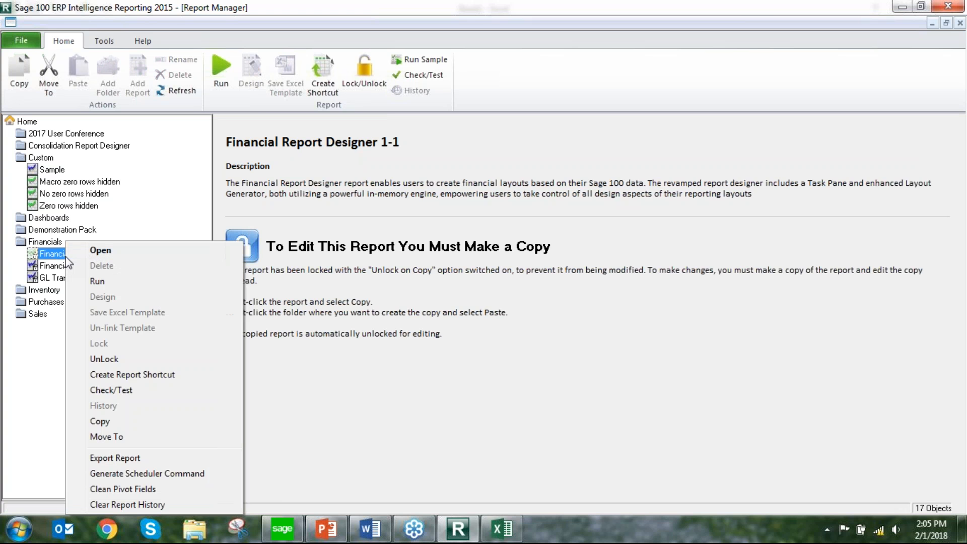
left_click(99, 422)
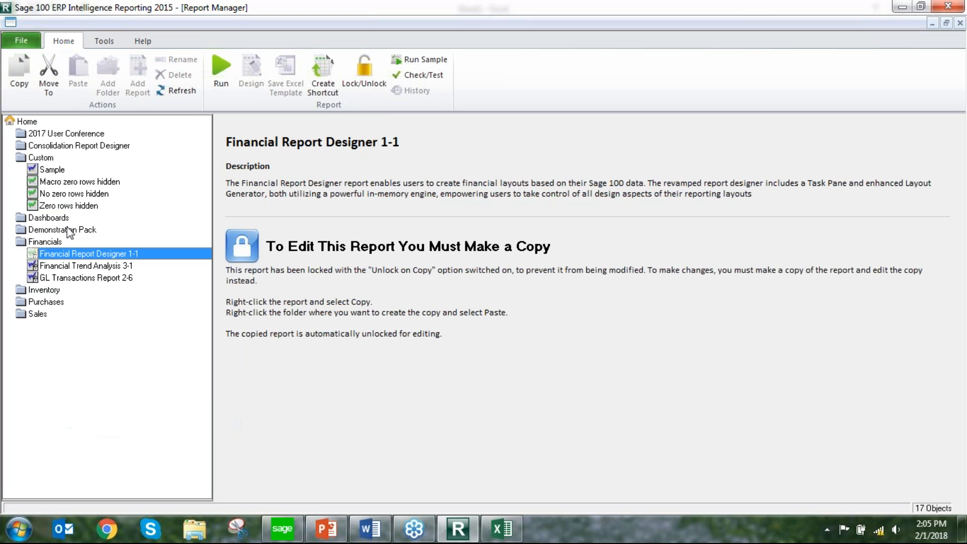
right_click(42, 160)
left_click(43, 160)
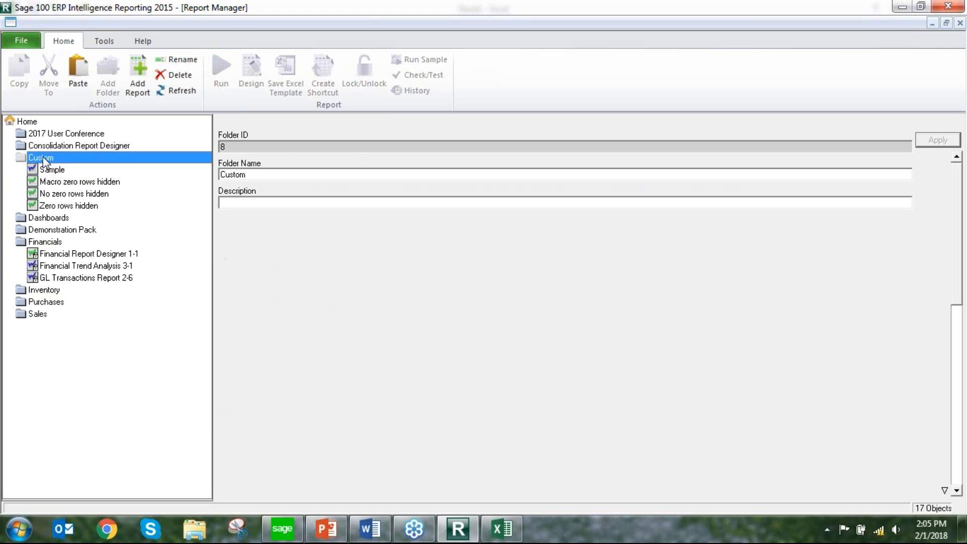
right_click(44, 161)
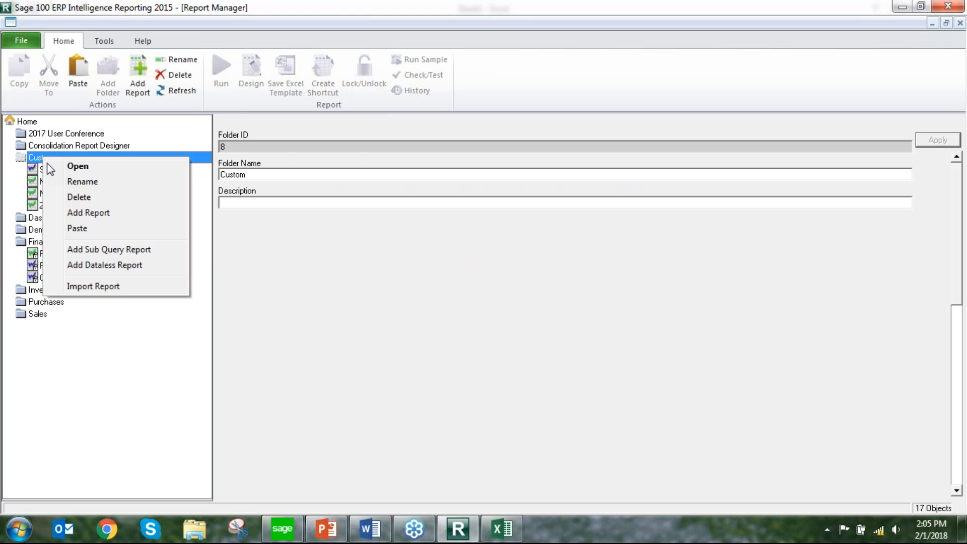
left_click(77, 231)
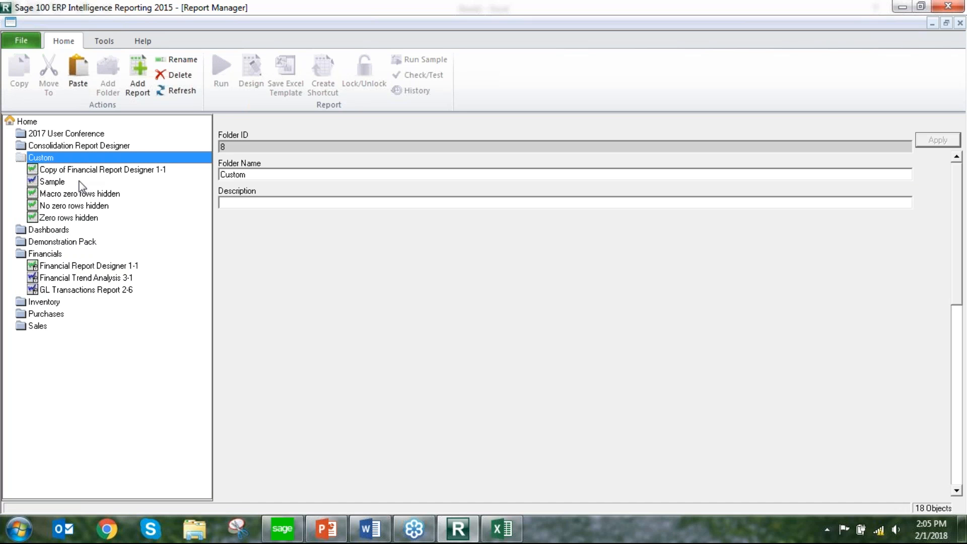
Rename the copied report as Sample ABX, assigning the new name to its template and deleting the old template if unused
left_click(73, 171)
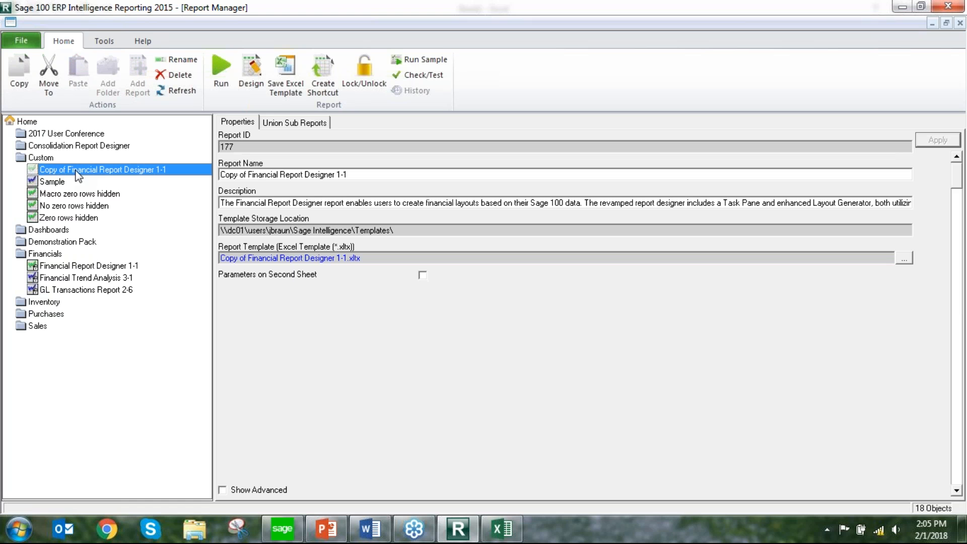
right_click(77, 172)
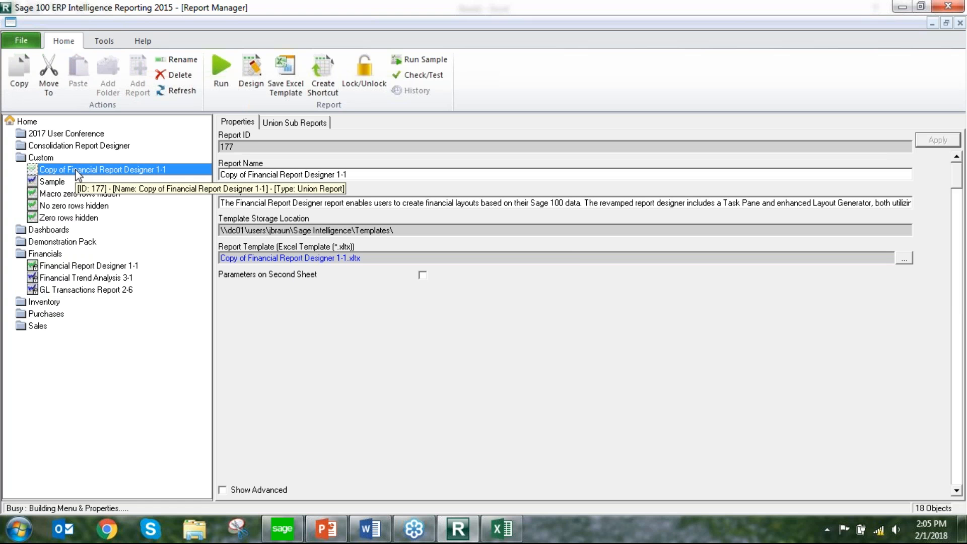
left_click(111, 194)
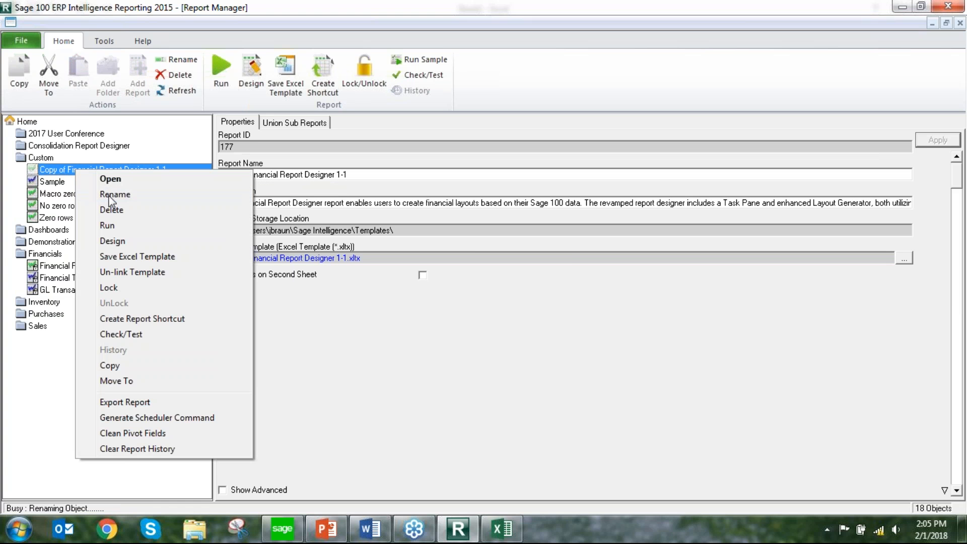
type("Sample ABX")
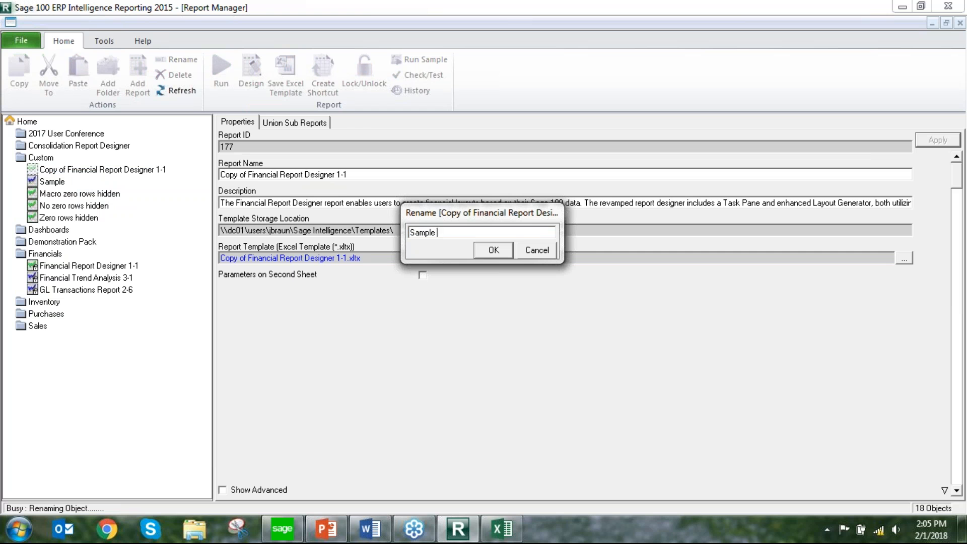
left_click(491, 250)
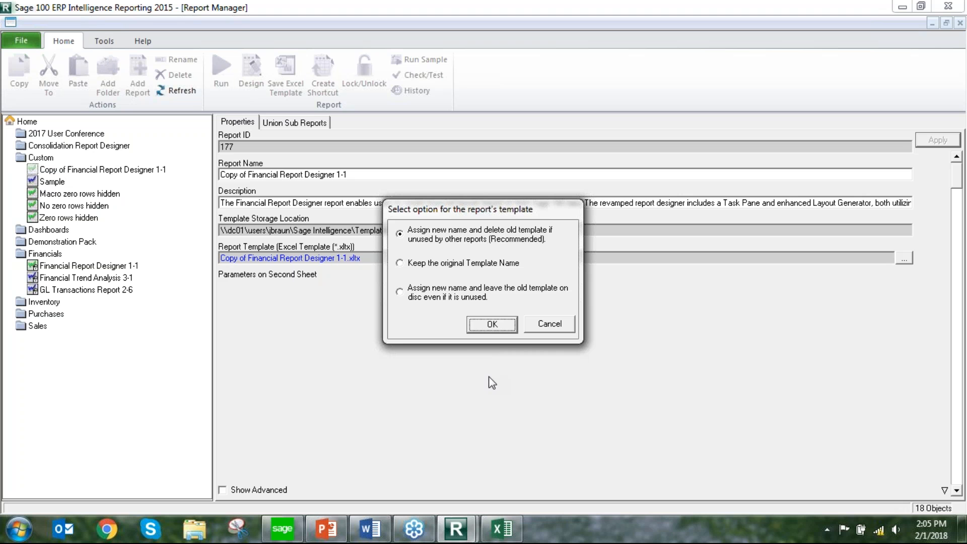
left_click(484, 332)
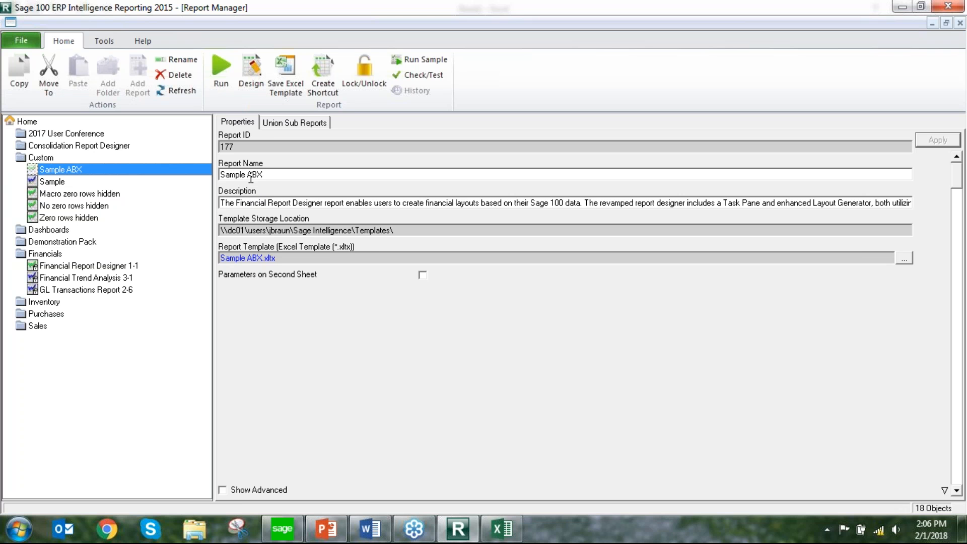
Run the Sample ABX report, view its union sub reports, and bring up the generated workbook in Excel
left_click(72, 167)
left_click(223, 65)
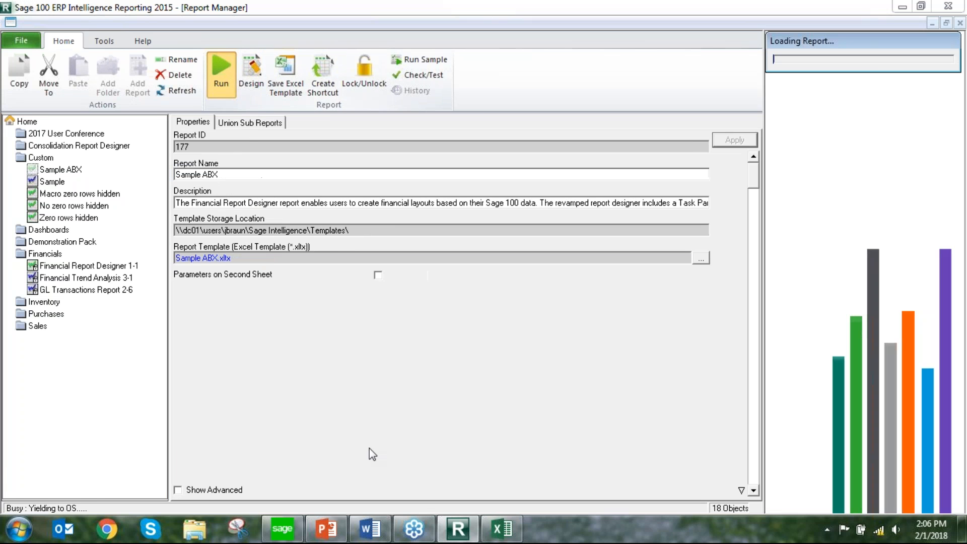
left_click(257, 122)
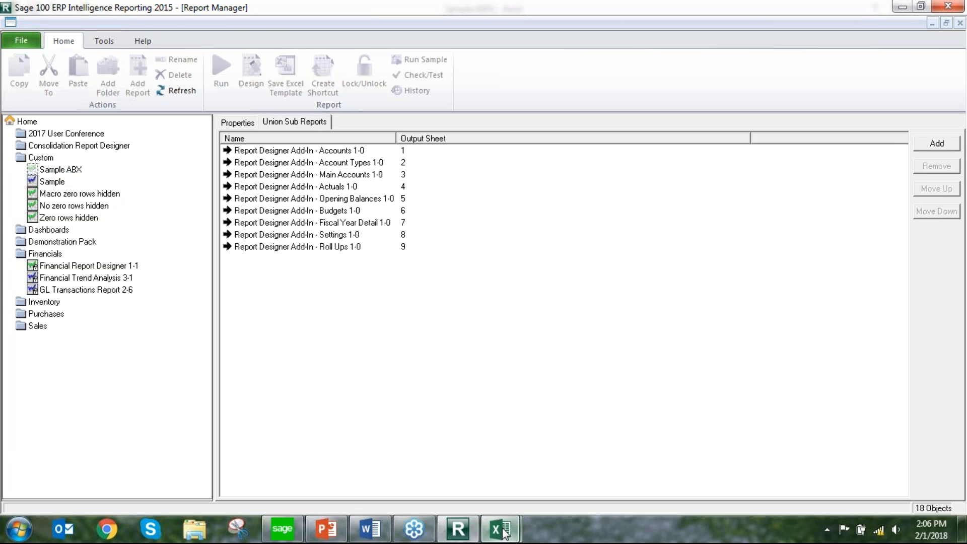
mouse_move(498, 532)
left_click(579, 413)
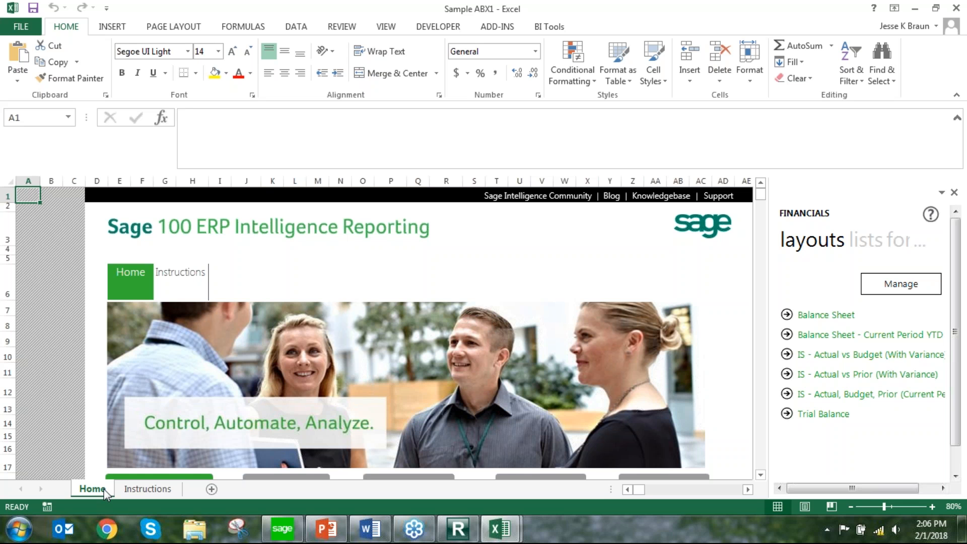
Examine the workbook's Home and Instructions sheets and the Financials lists, formulas, trees, tools and layouts
scroll(189, 384, "down", 3)
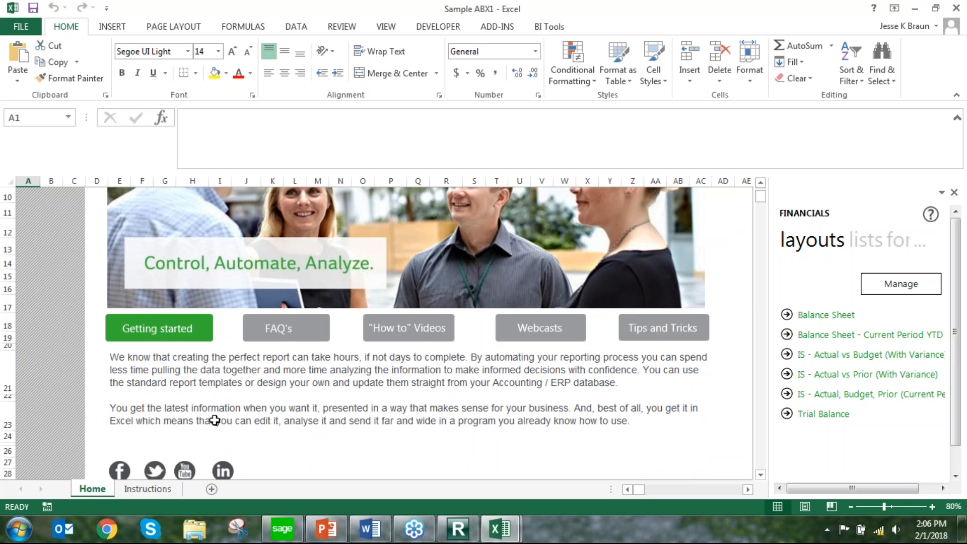
left_click(161, 488)
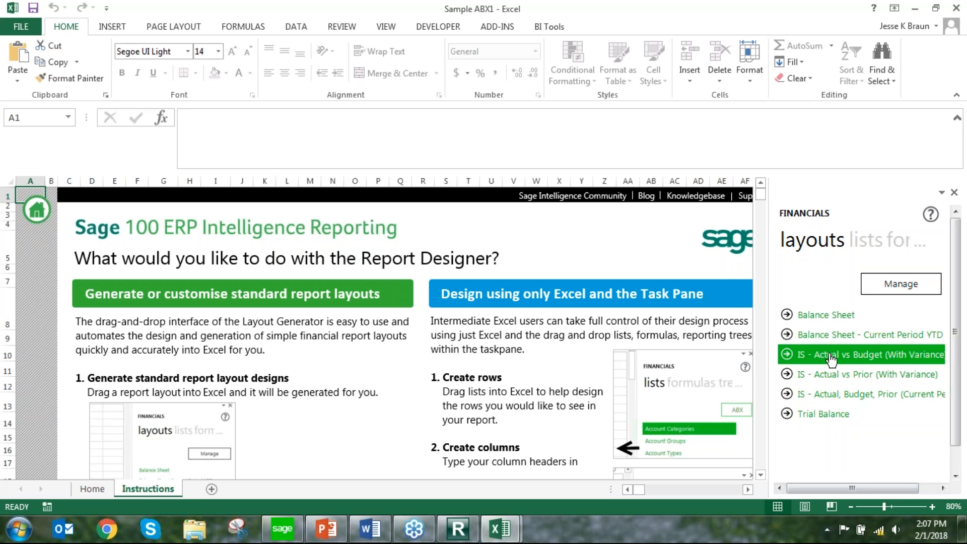
left_click(865, 245)
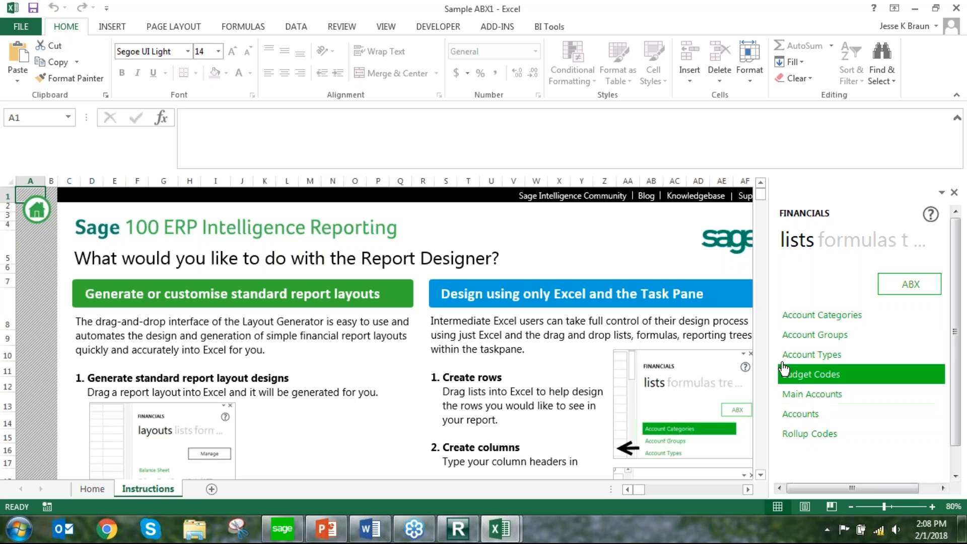
left_click(839, 244)
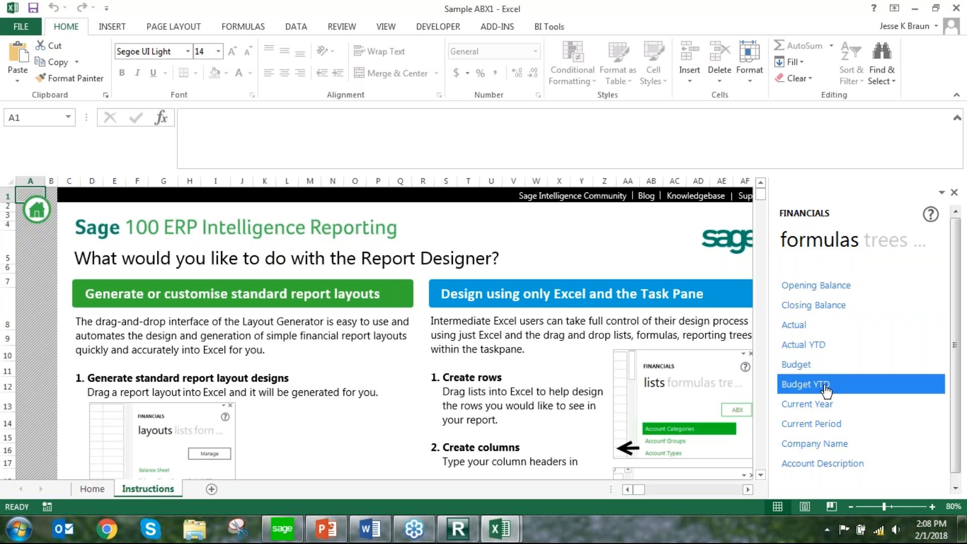
left_click(871, 241)
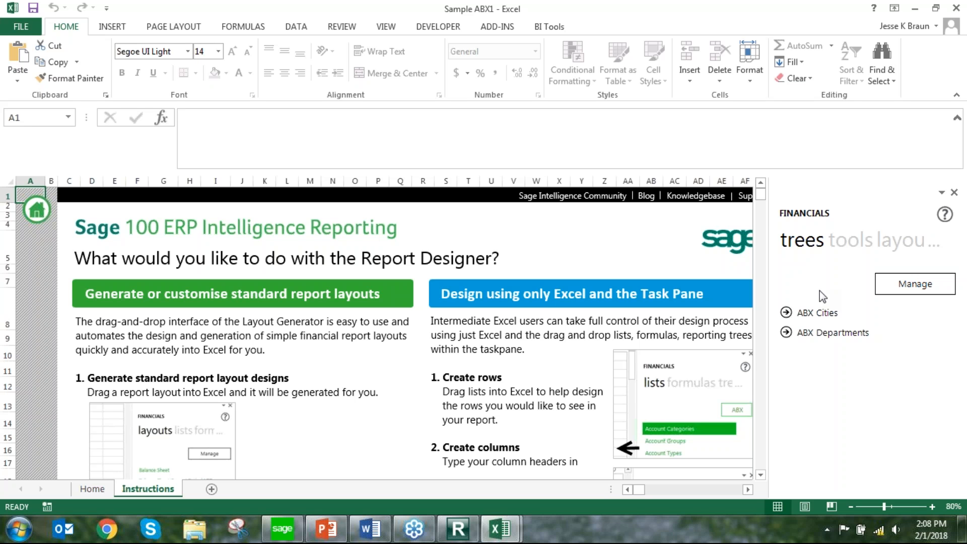
left_click(840, 242)
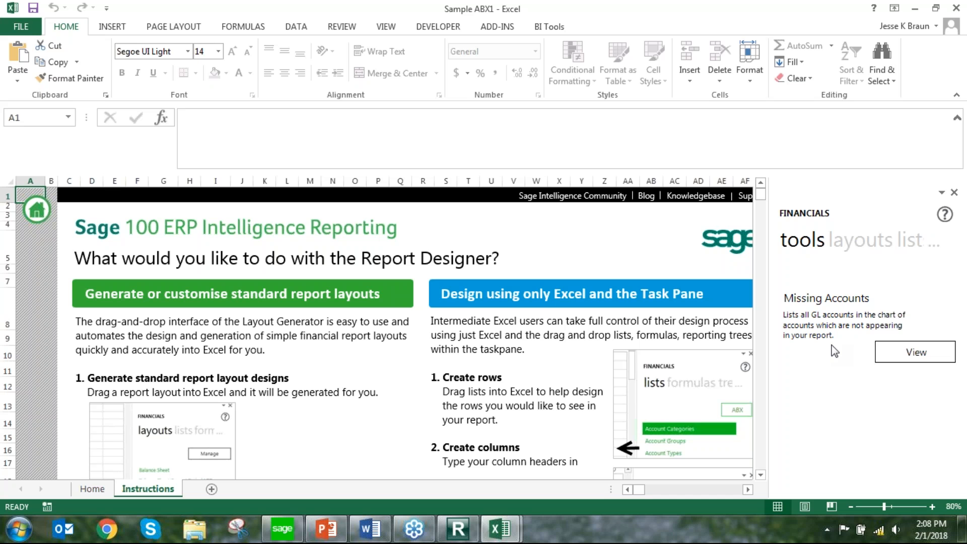
left_click(866, 243)
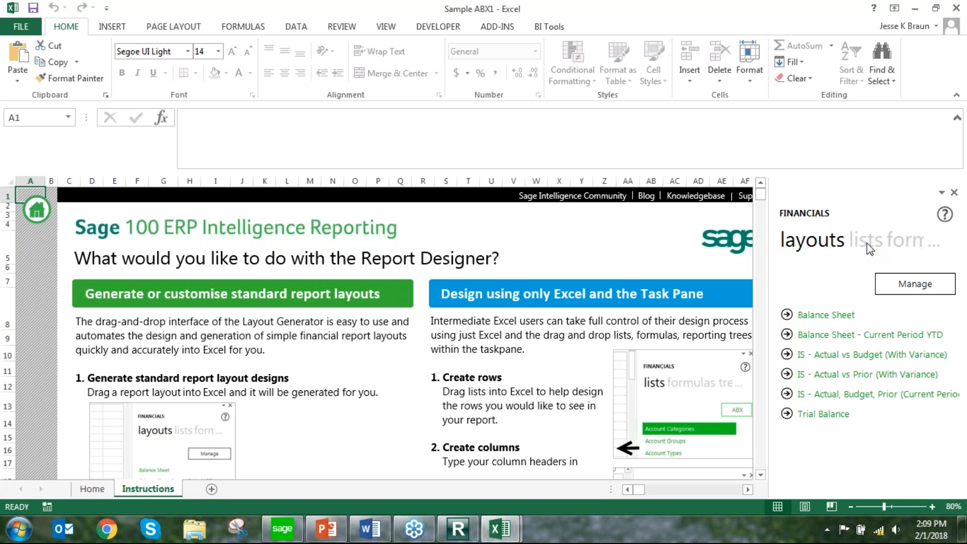
Generate the Balance Sheet layout as a new sheet and set its fiscal year to 2020
left_click(820, 317)
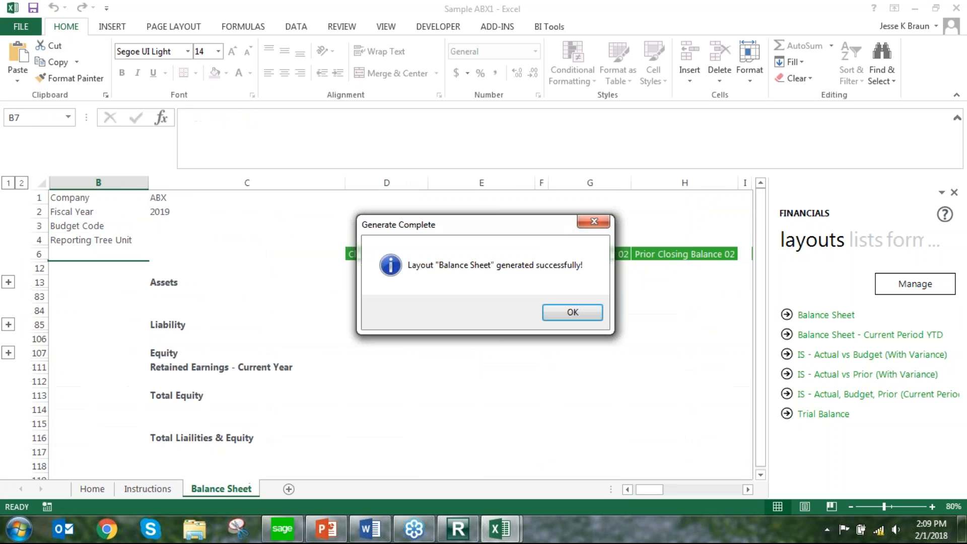
left_click(587, 314)
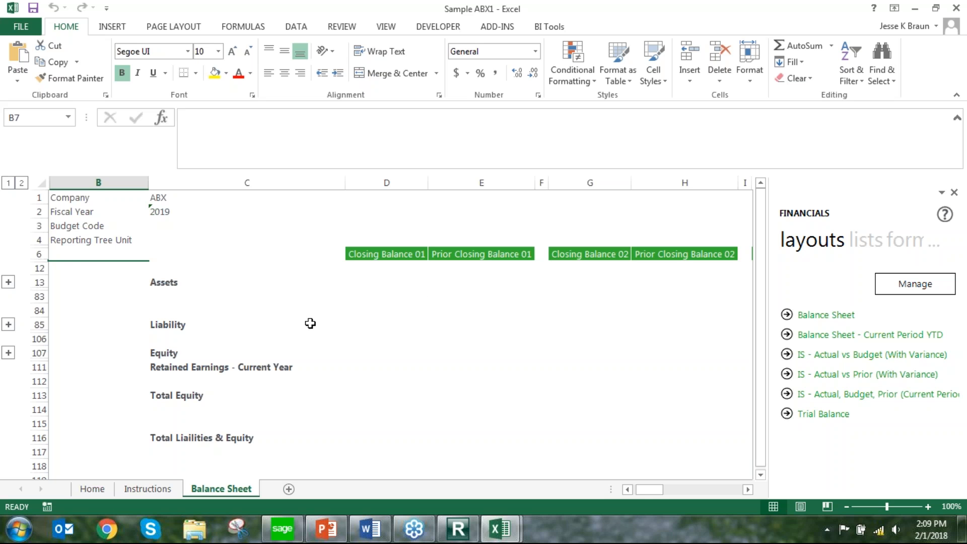
left_click_drag(91, 196, 216, 259)
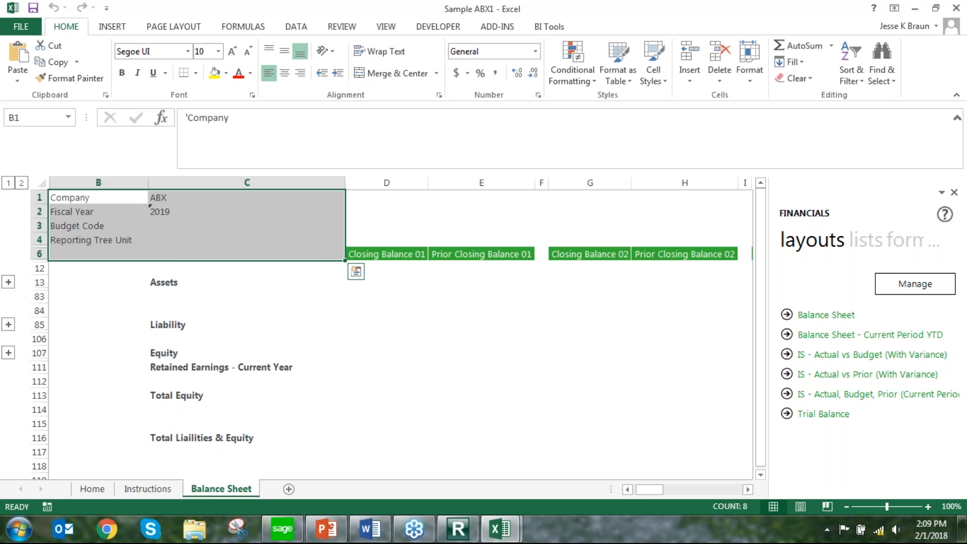
left_click(184, 212)
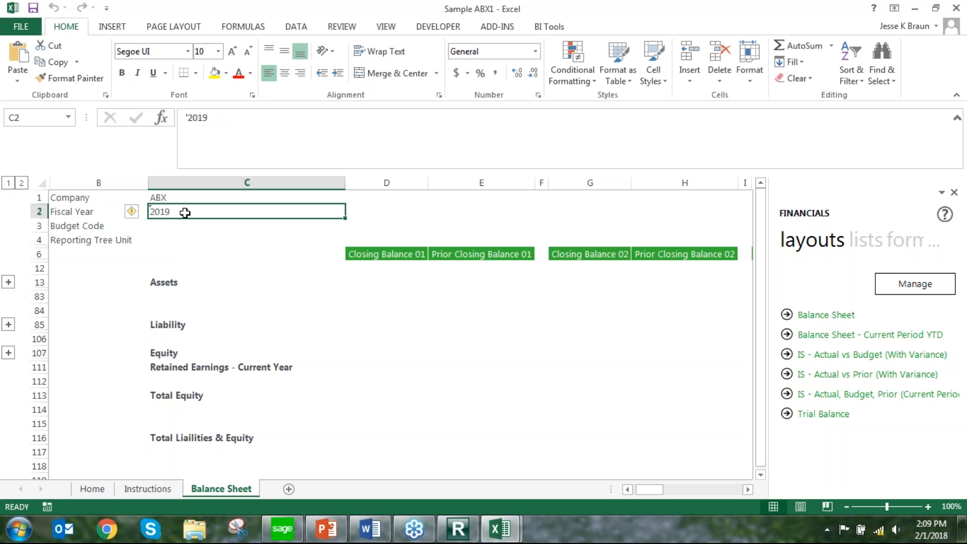
type("2020")
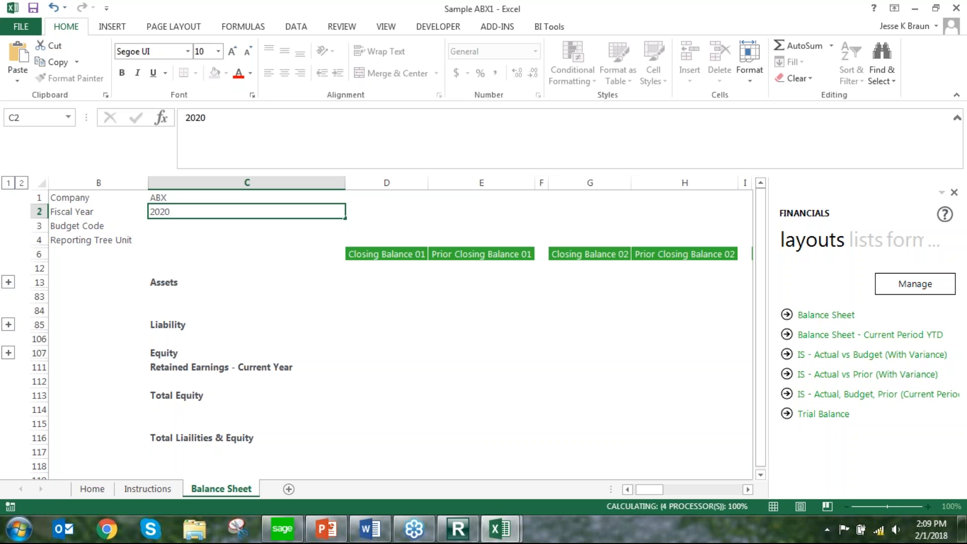
key("Return")
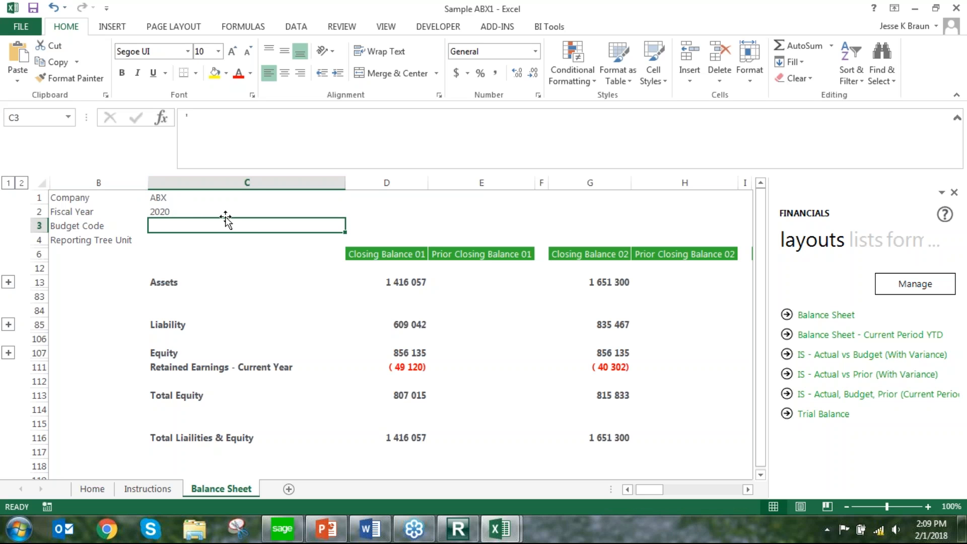
Unhide all hidden rows on the Balance Sheet
left_click(44, 183)
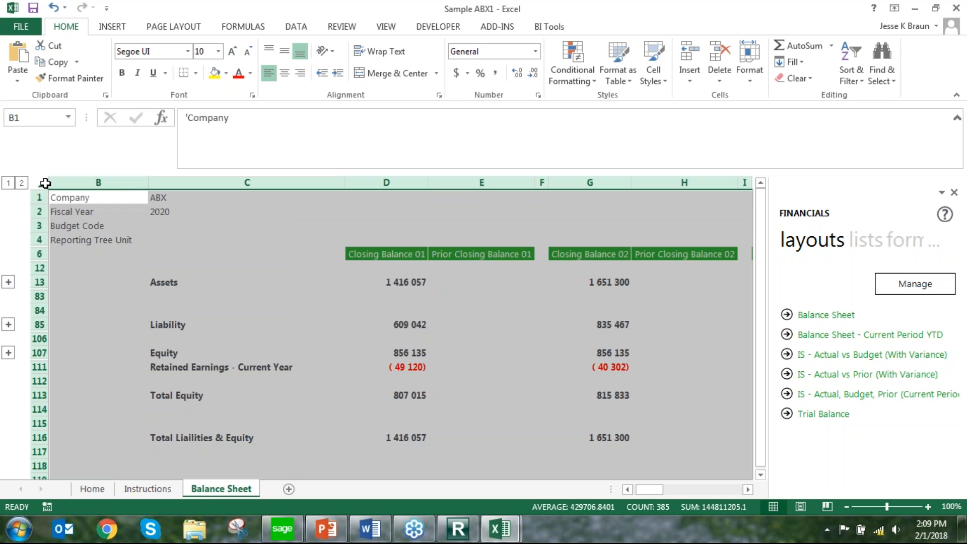
right_click(40, 326)
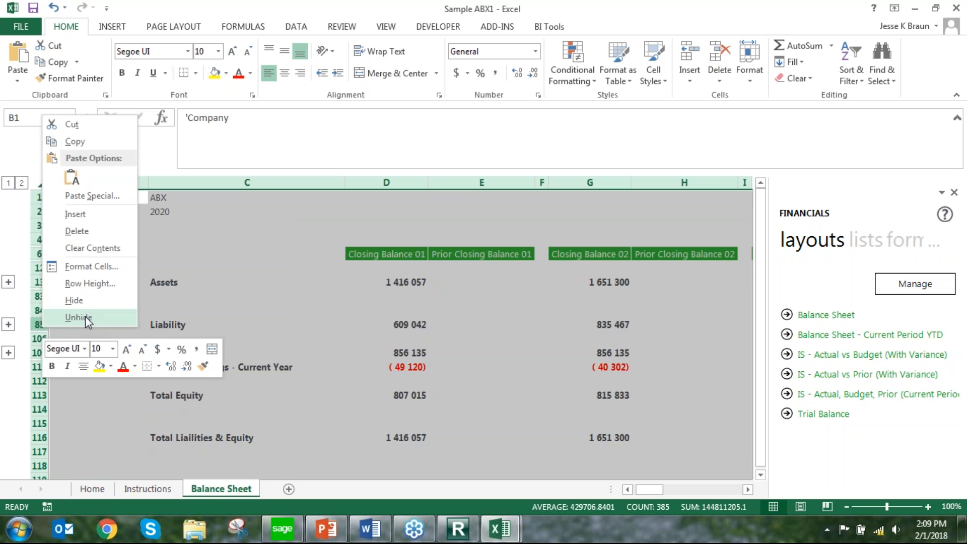
left_click(78, 318)
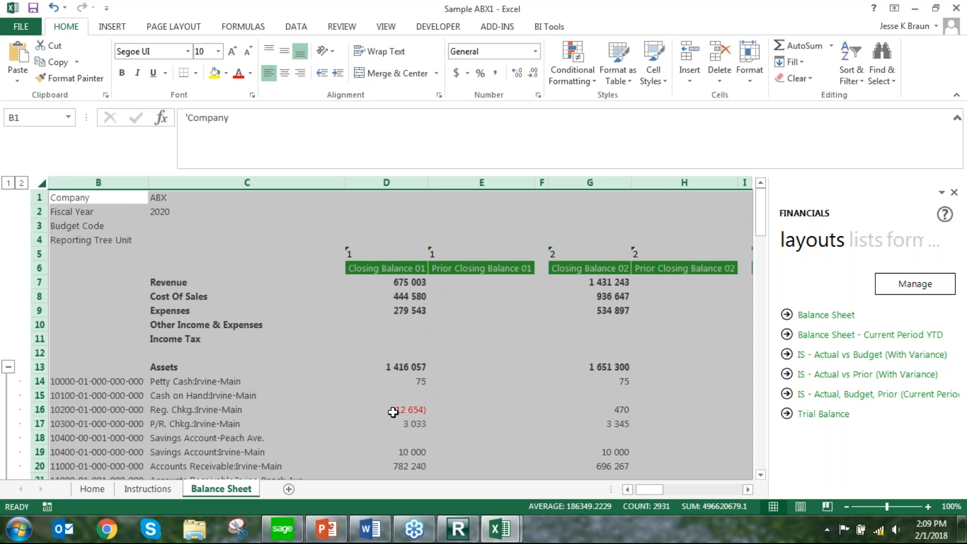
Examine the Balance Sheet's closing balance formula in D14, the account numbers in column B and the detailed asset rows
left_click(369, 385)
scroll(216, 361, "down", 3)
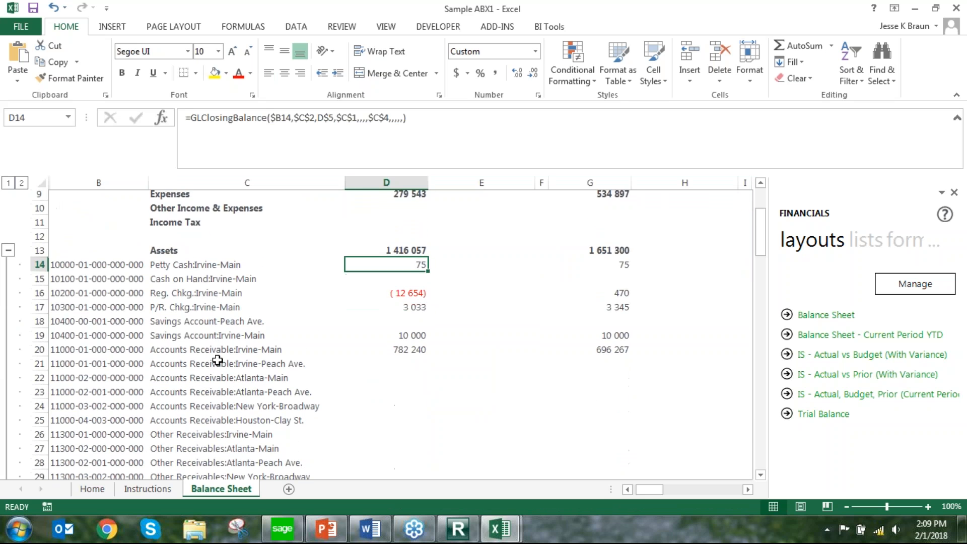
left_click(121, 254)
scroll(151, 297, "down", 2)
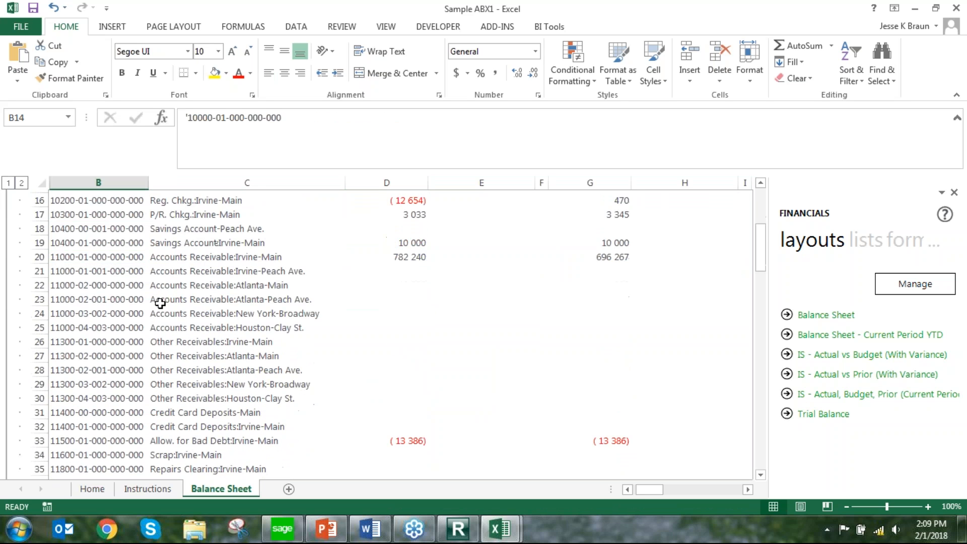
scroll(217, 331, "down", 4)
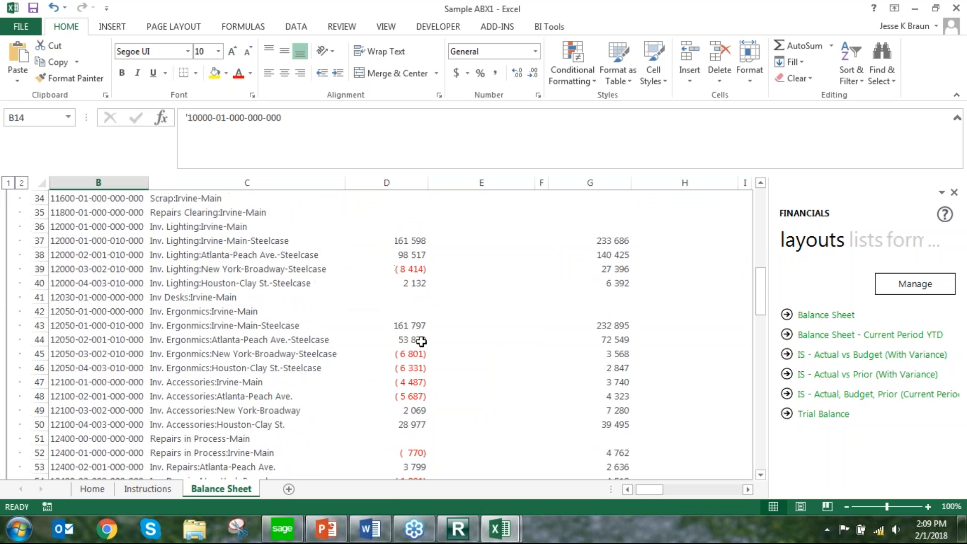
scroll(263, 359, "down", 6)
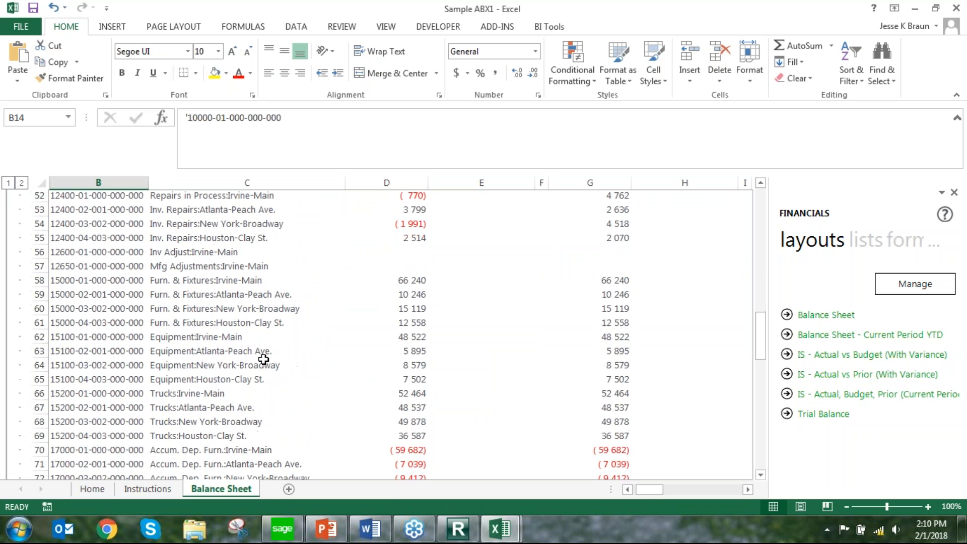
scroll(263, 359, "down", 5)
scroll(263, 359, "up", 20)
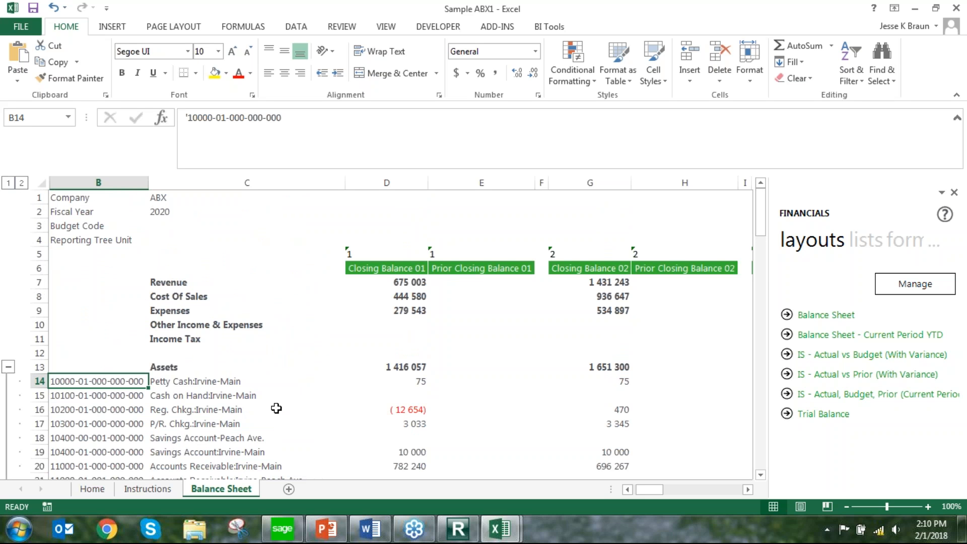
Add a new sheet, place the Main Accounts list from cell A9 and autofit its columns
left_click(289, 489)
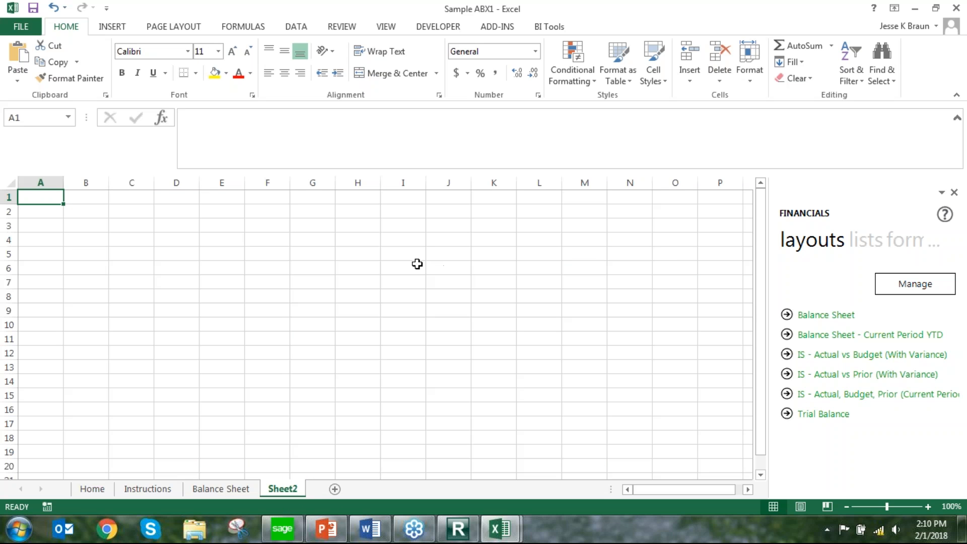
left_click(871, 244)
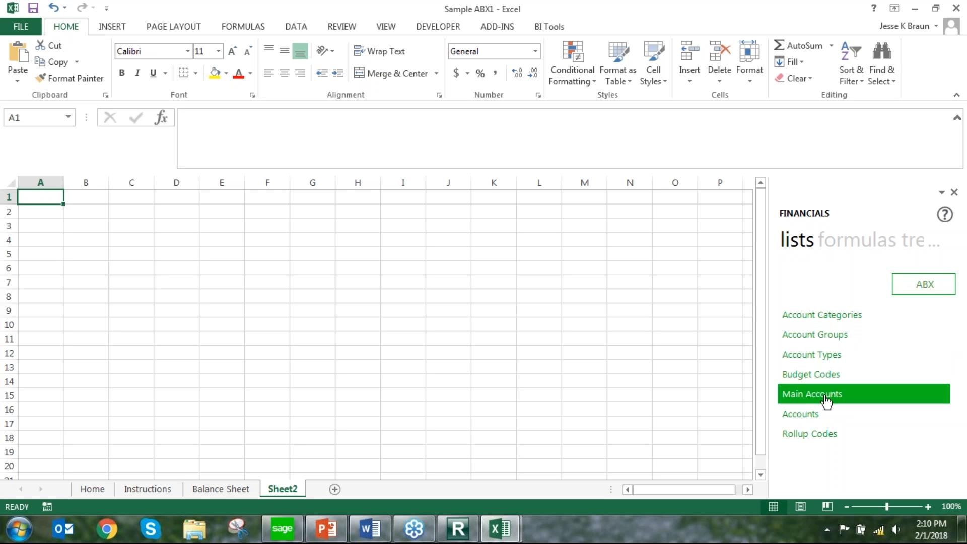
left_click_drag(826, 399, 53, 320)
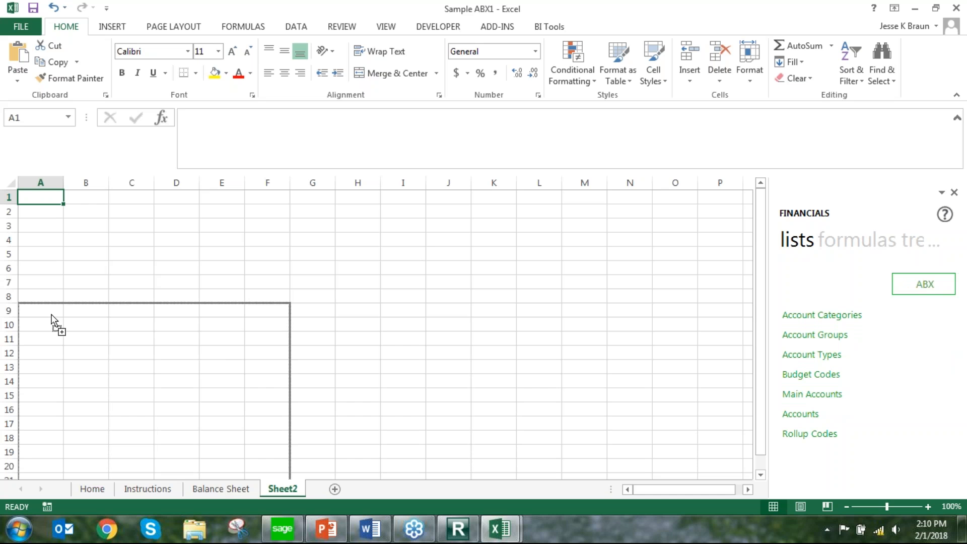
left_click_drag(52, 320, 52, 320)
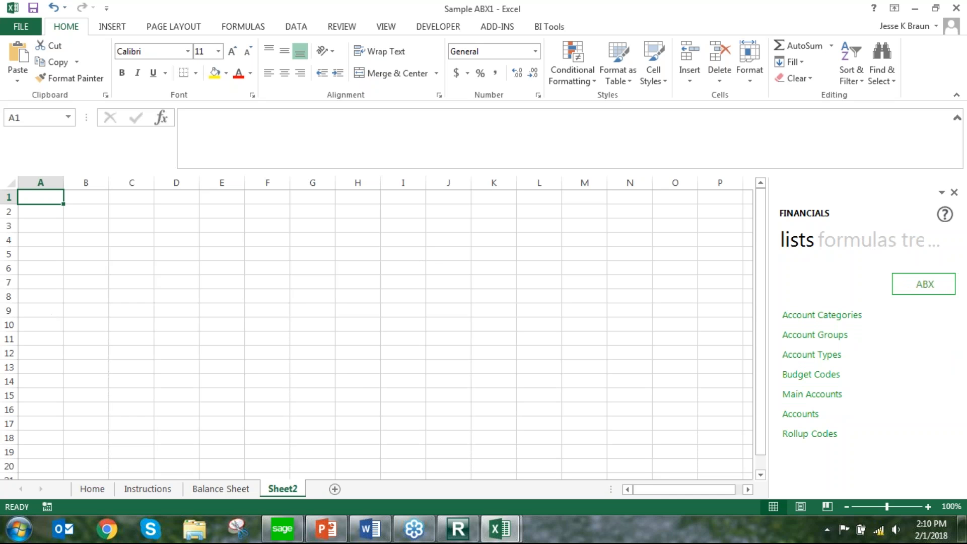
left_click(12, 182)
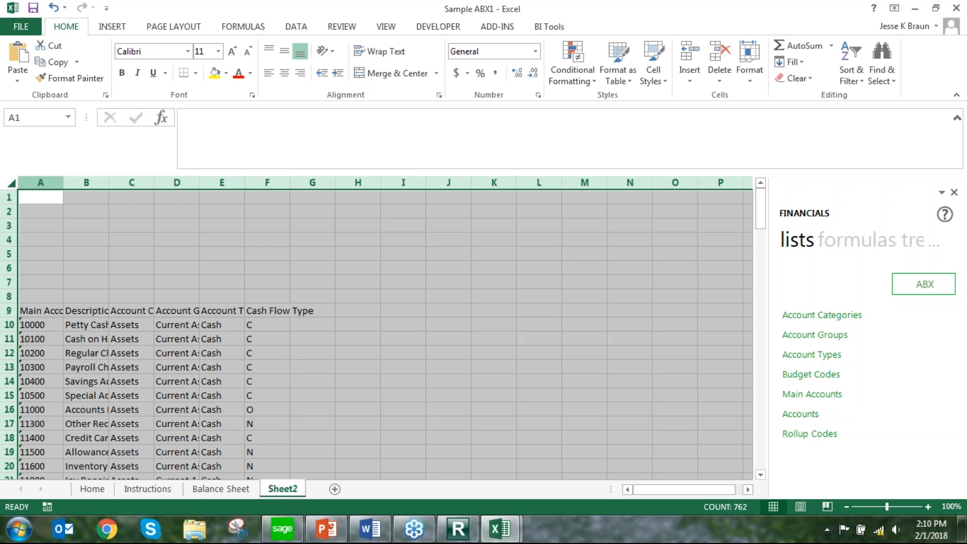
double_click(64, 182)
Delete the Account Group, Account Type and Cash Flow Type columns (D to F) from the account list
left_click(229, 375)
scroll(228, 375, "down", 20)
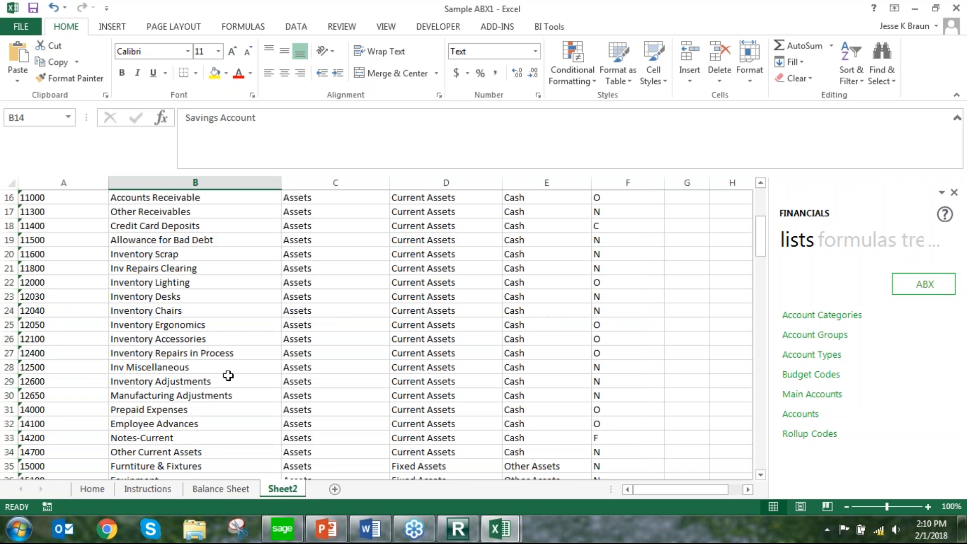
scroll(228, 375, "down", 20)
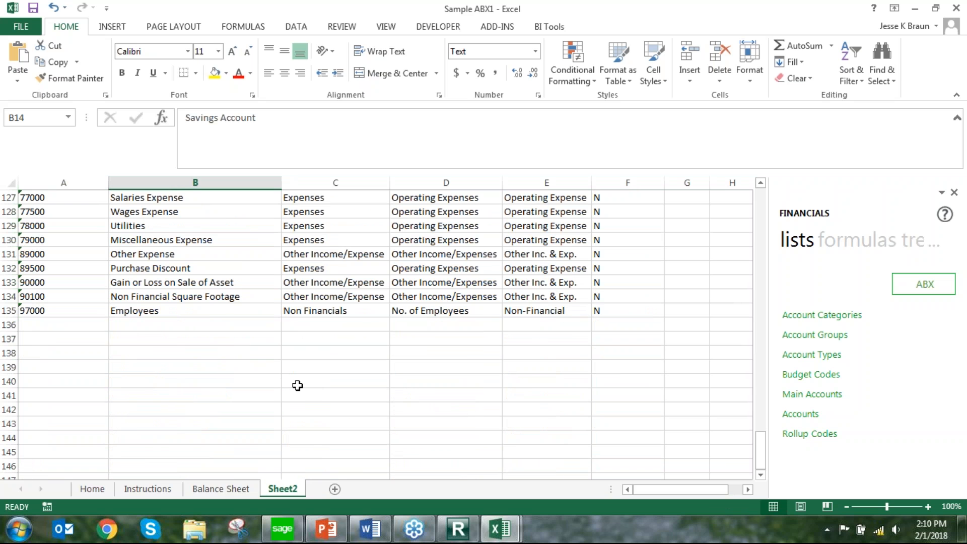
scroll(297, 384, "up", 20)
scroll(297, 384, "up", 14)
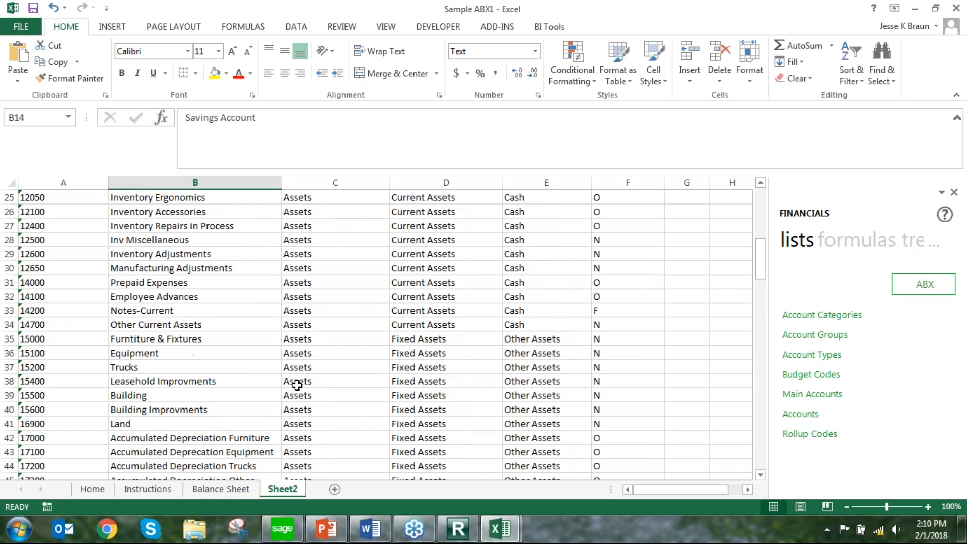
left_click_drag(433, 183, 627, 192)
right_click(622, 184)
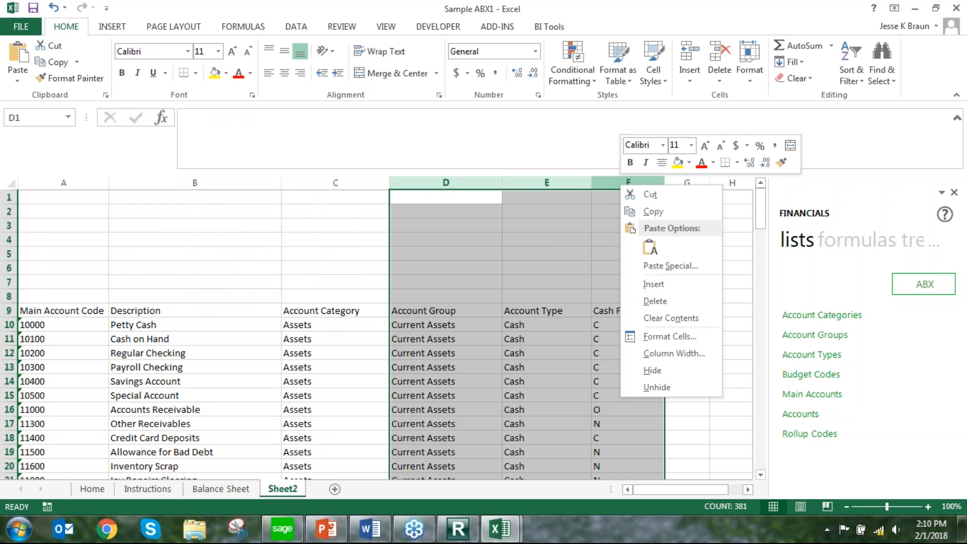
left_click(653, 302)
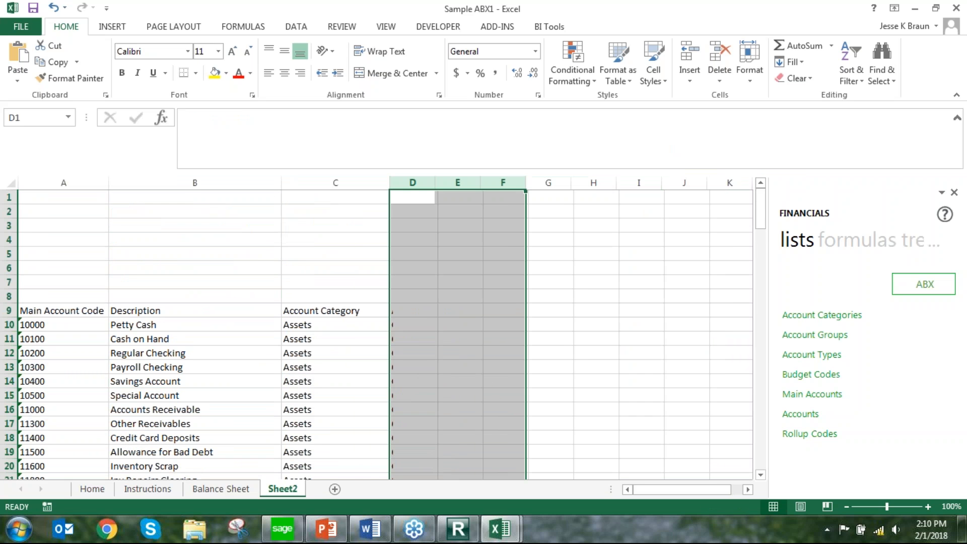
left_click(502, 361)
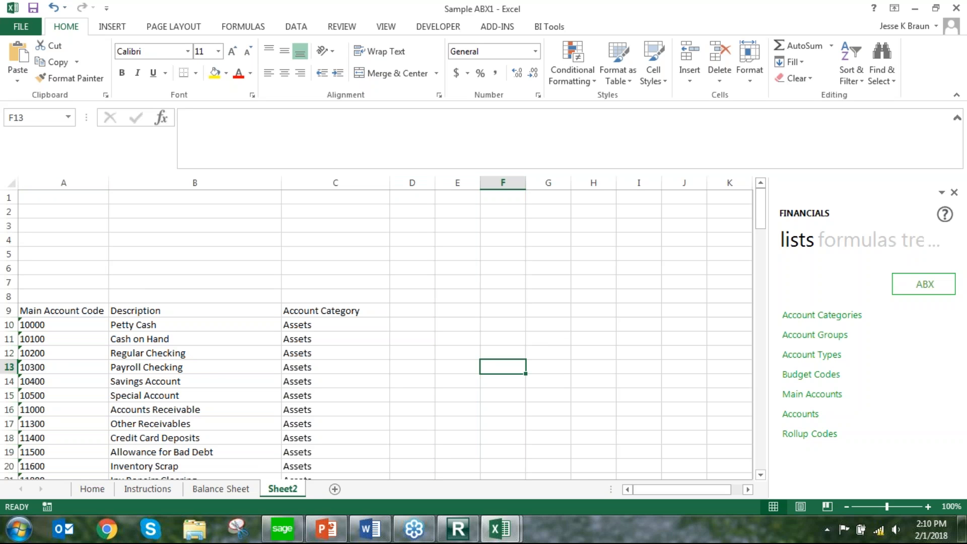
Enter the report parameters Company with value ABX in row 1 and Year with value 2020 in row 2
left_click(63, 196)
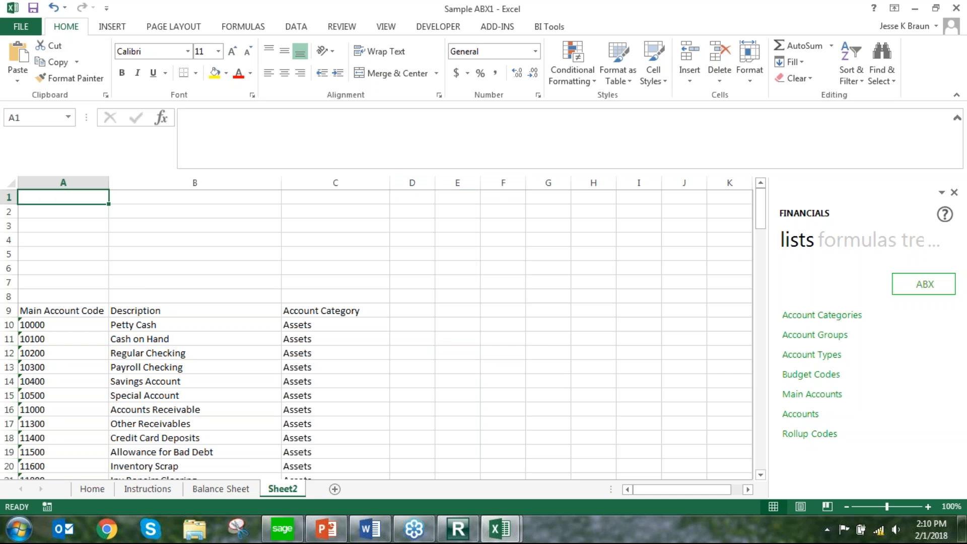
type("C")
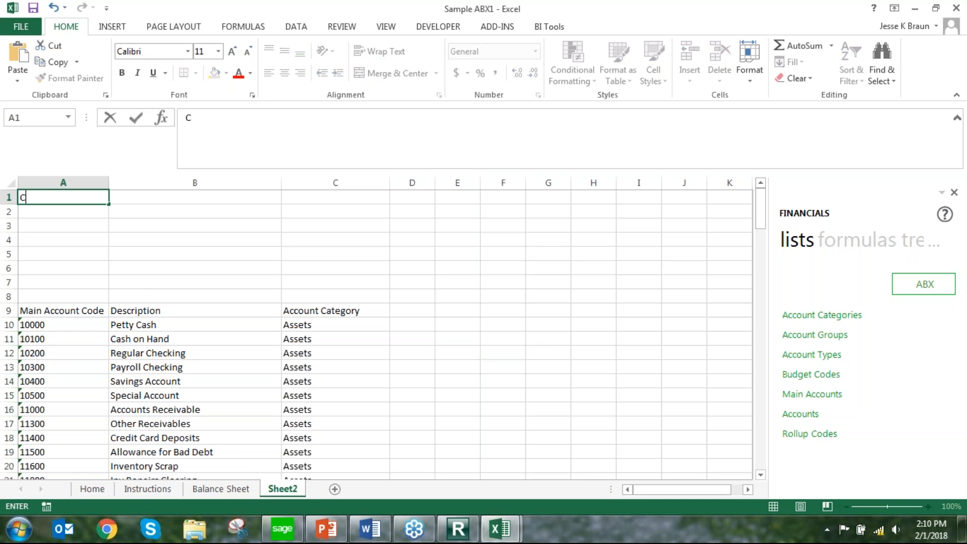
type("ompany")
key("Tab")
type("ABX")
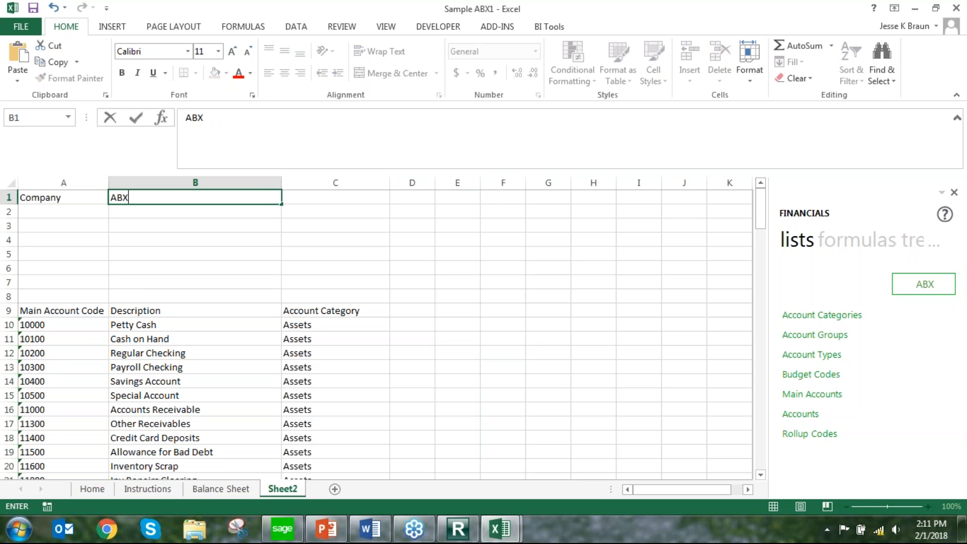
key("Return")
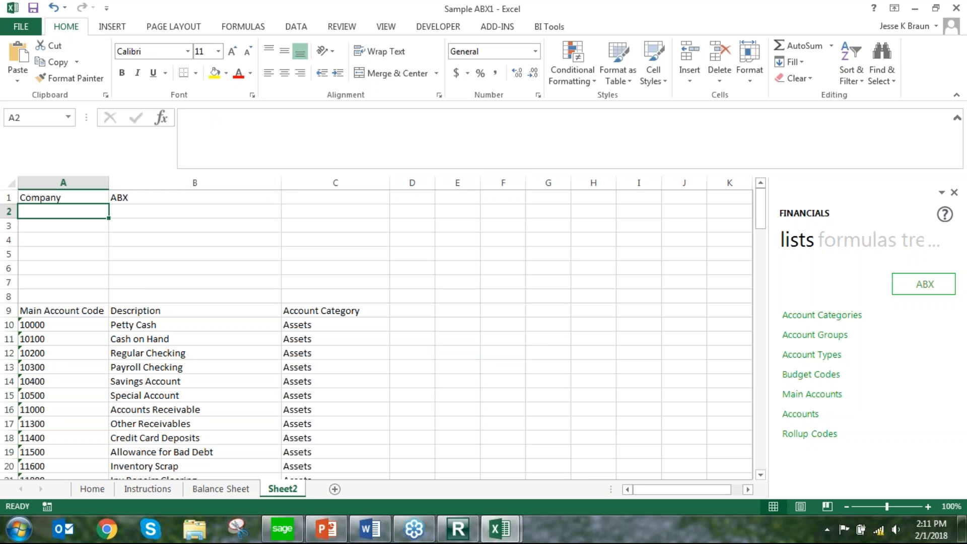
type("Year")
key("Tab")
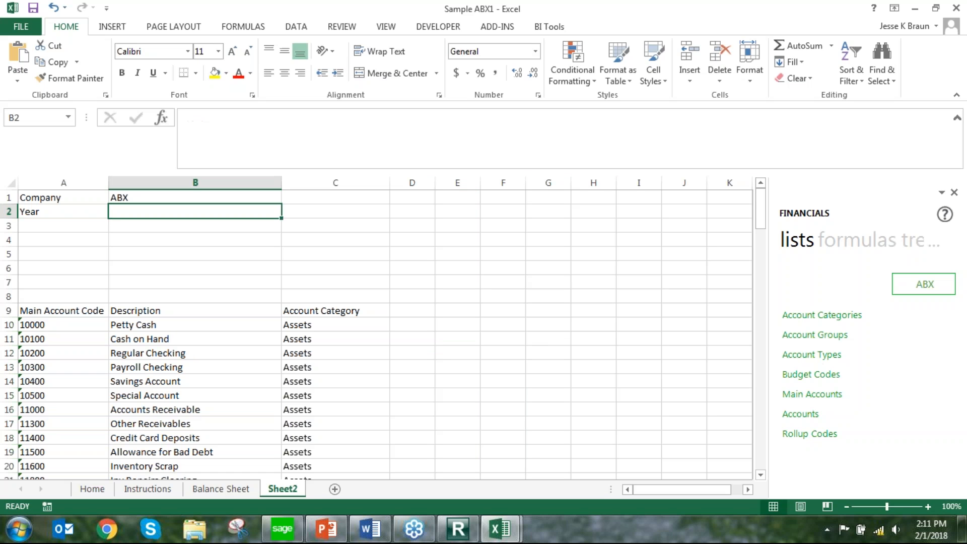
type("2020")
key("Return")
Enter the Period parameter with value 1 in row 3 and the label Report Tree in A4, leaving its value blank
type("Period")
key("Tab")
type("1")
key("Return")
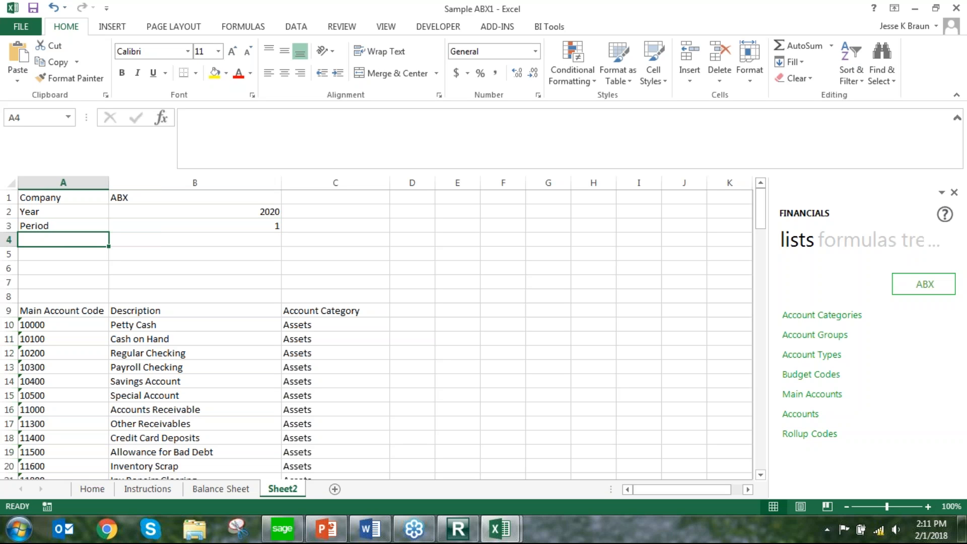
type("Report Tree")
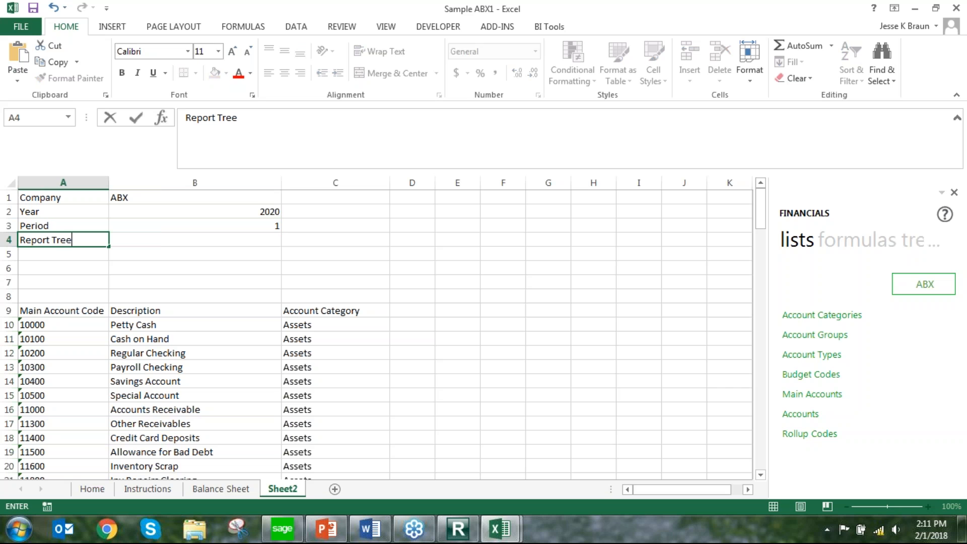
key("Tab")
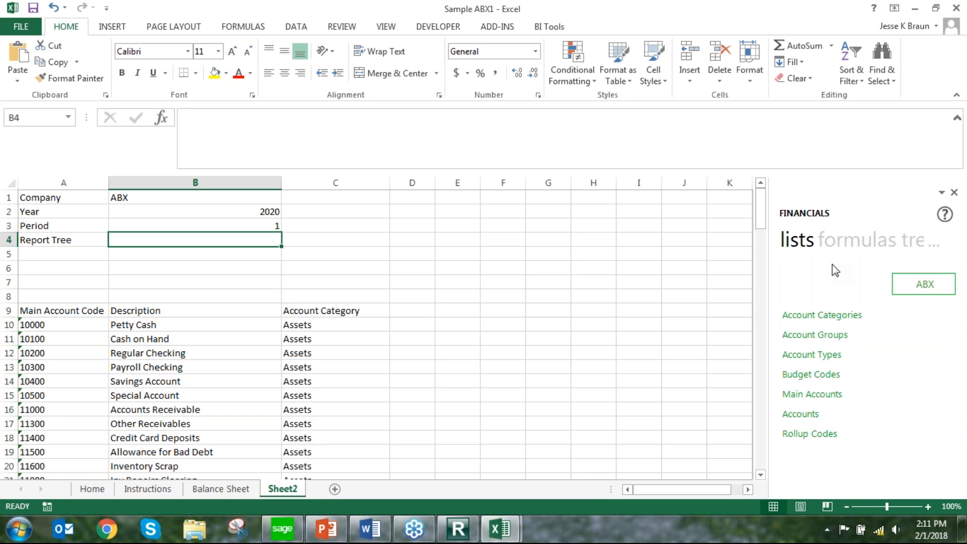
Insert the Actual formula from the Financials formulas into cell D10 beside the Petty Cash account
left_click(872, 240)
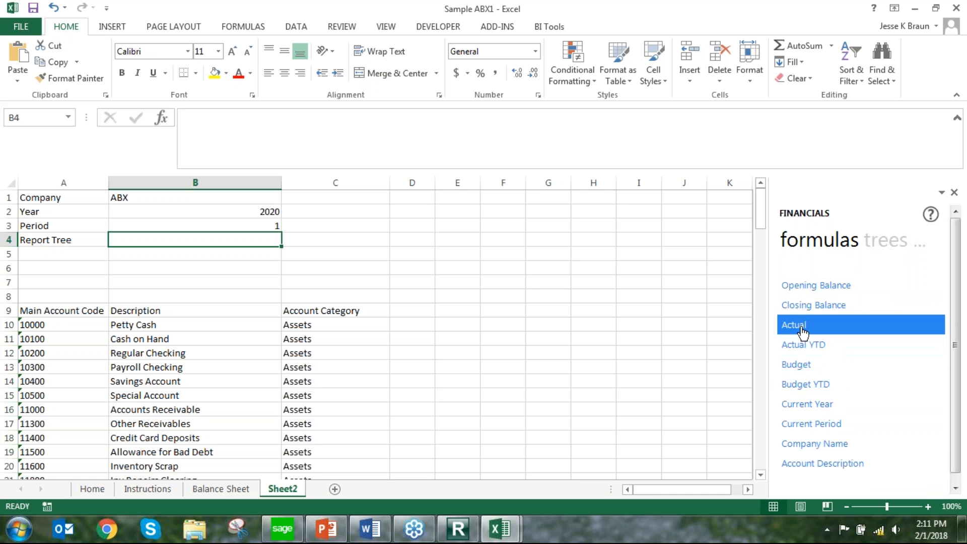
left_click_drag(802, 332, 429, 328)
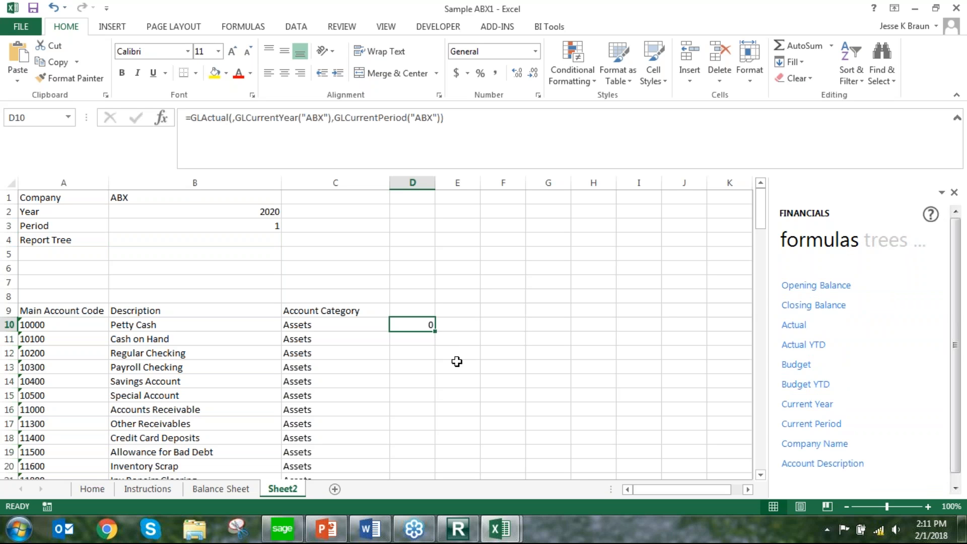
Fill the Actual formula from D10 down through D18
left_click_drag(435, 331, 433, 440)
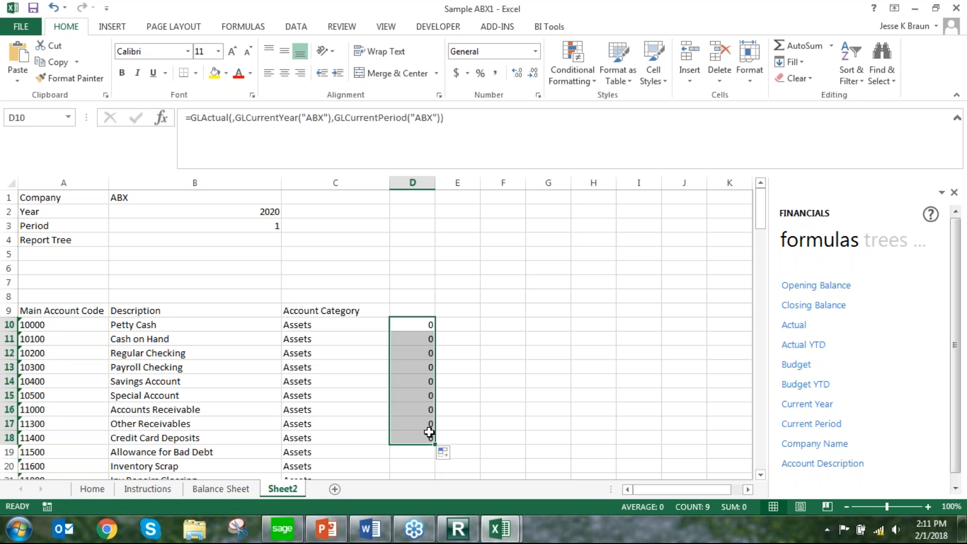
In D10's Actual formula, link GLLink to A10, Year to $B$2 and Period to $B$3
left_click(413, 325)
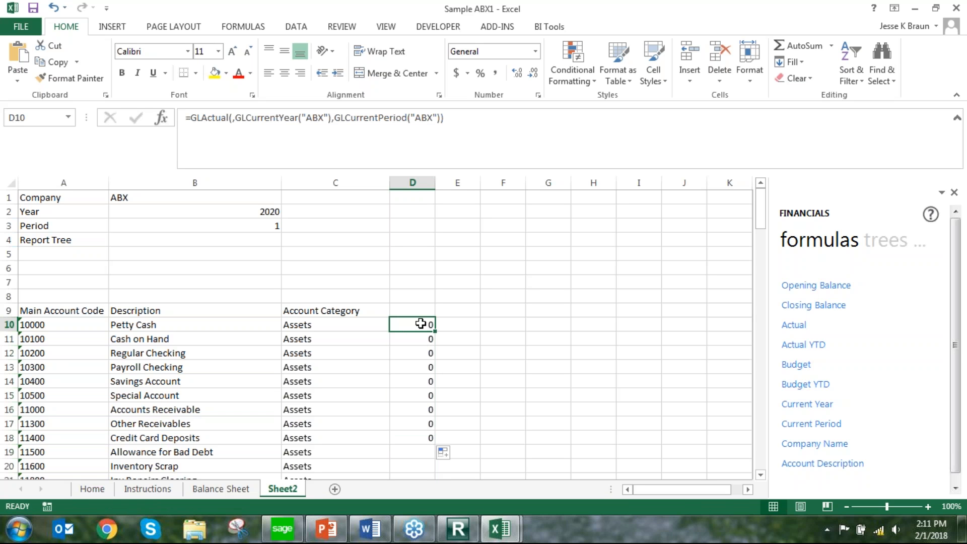
left_click(161, 119)
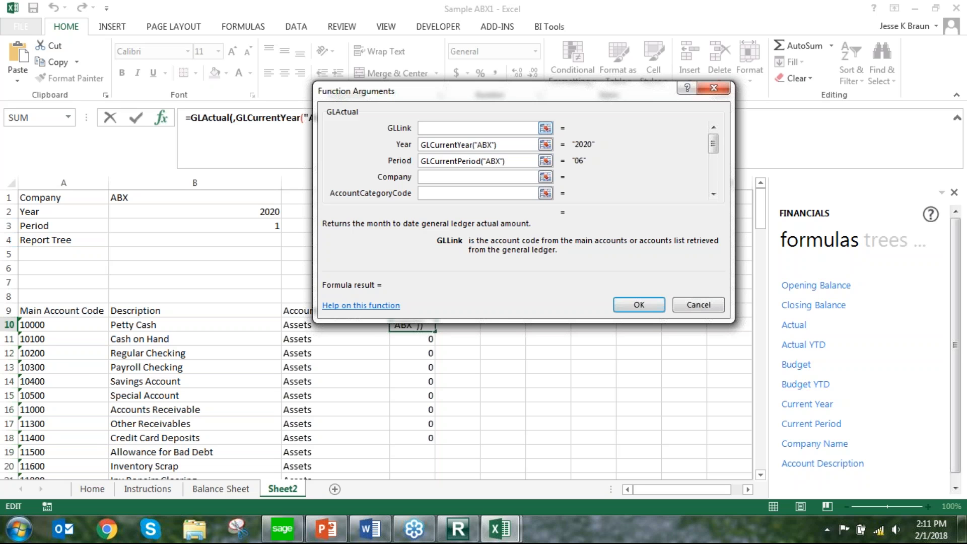
left_click(63, 324)
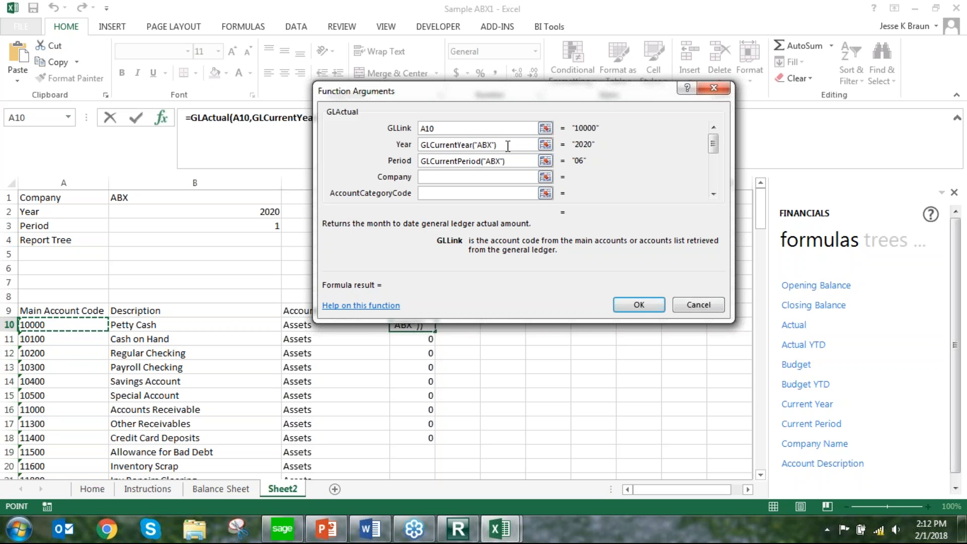
key("Tab")
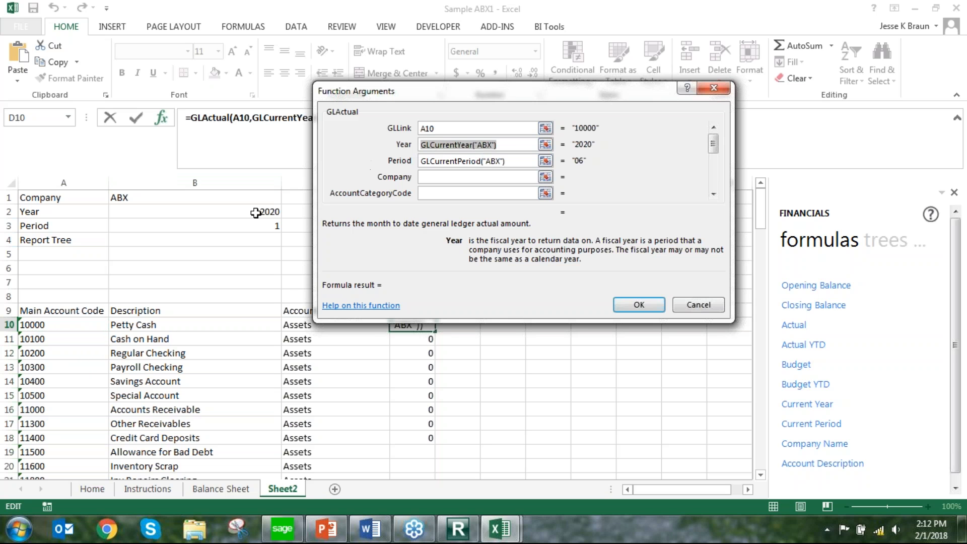
left_click(256, 212)
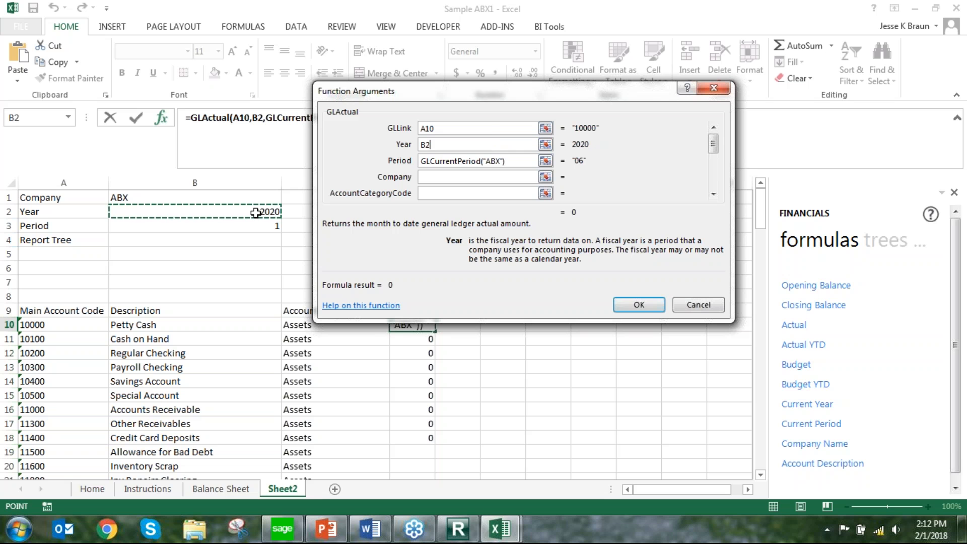
key("F4")
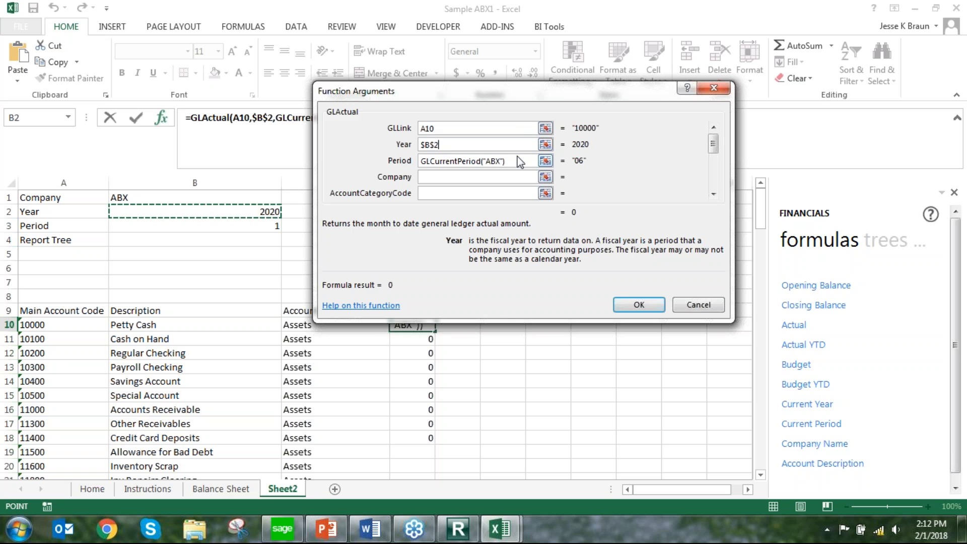
left_click_drag(514, 161, 405, 168)
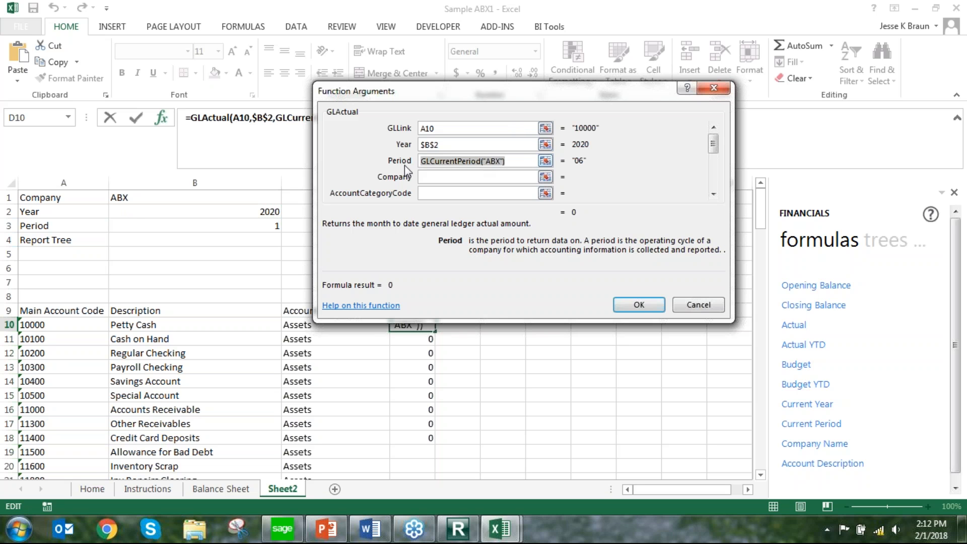
left_click(206, 225)
key("F4")
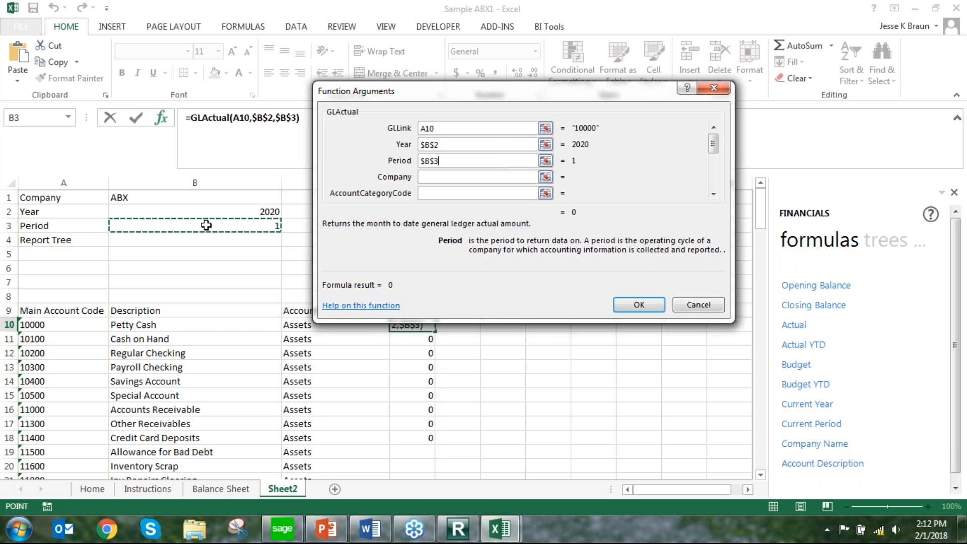
Link the Actual formula's Company to $B$1 and ReportTreeUnitPath to $B$4, and apply the arguments to D10
left_click(439, 176)
left_click(221, 200)
key("F4")
key("Tab")
key("Tab")
key("Tab")
key("Tab")
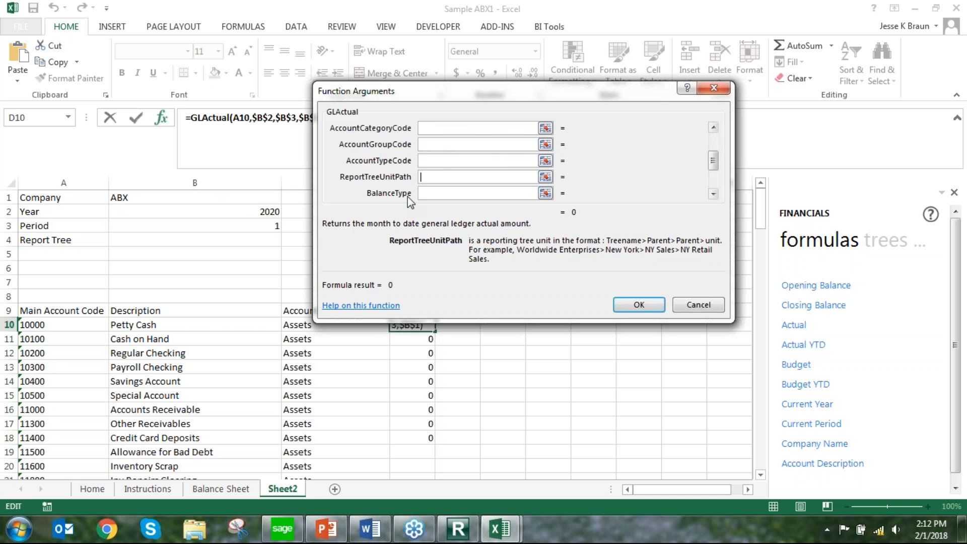
left_click(194, 238)
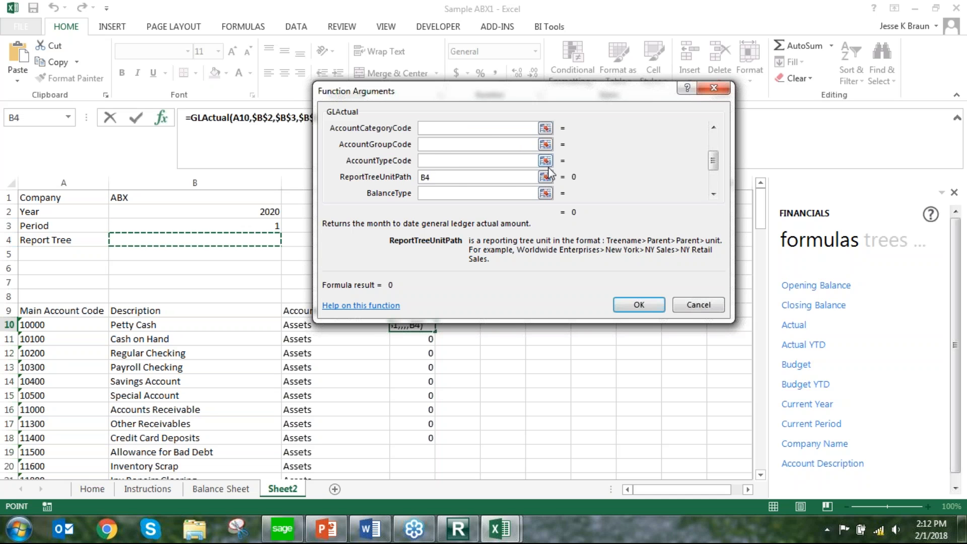
key("F4")
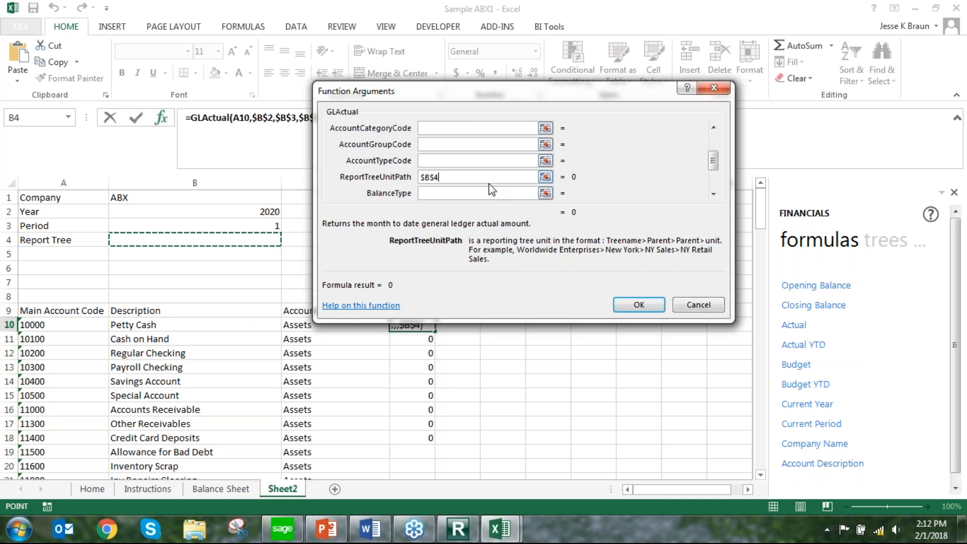
left_click(639, 305)
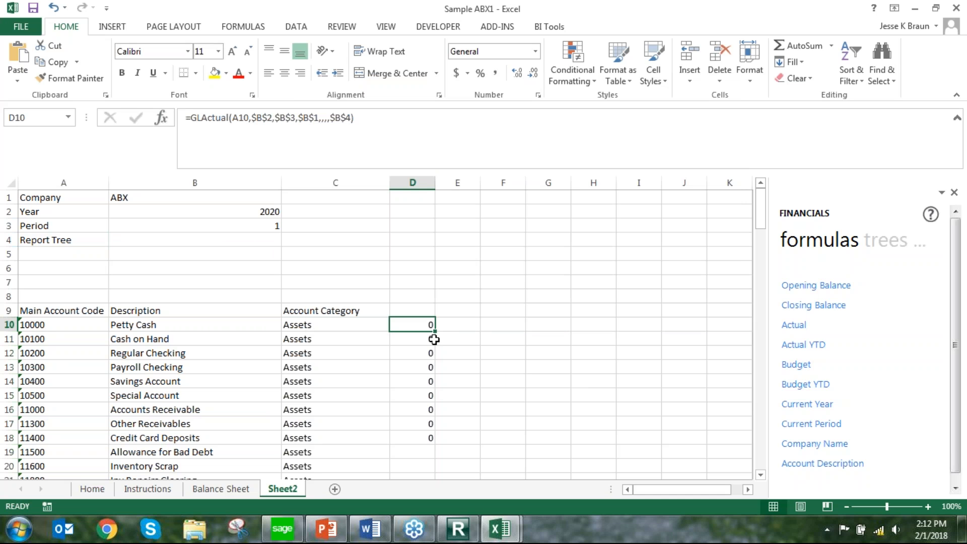
Fill the Actual formula from D10 down column D for every account in the list and look over the amounts
left_click_drag(434, 331, 437, 443)
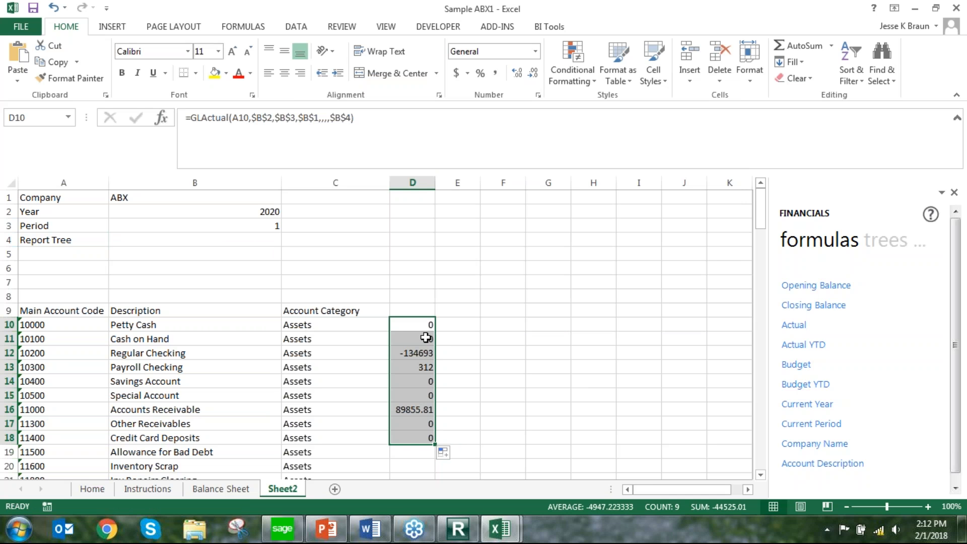
double_click(435, 445)
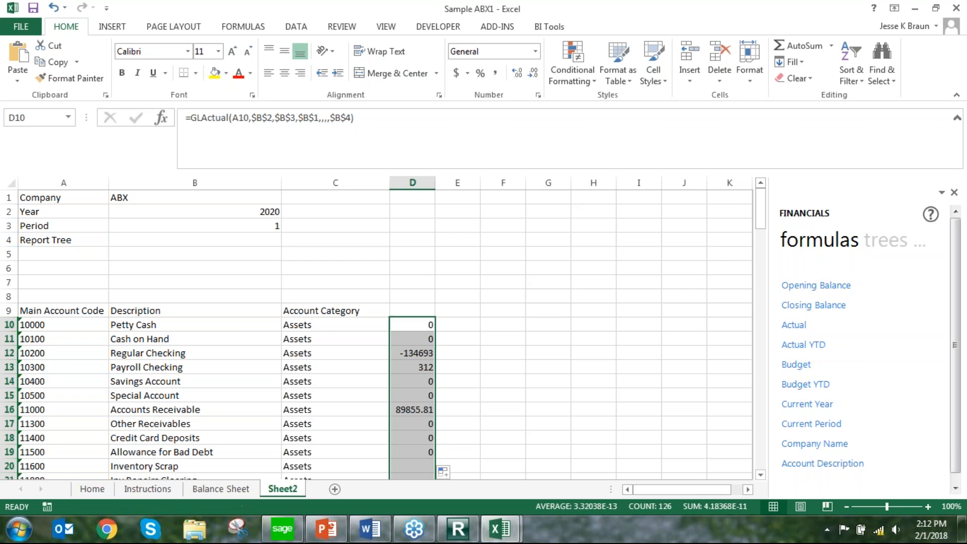
scroll(432, 437, "down", 20)
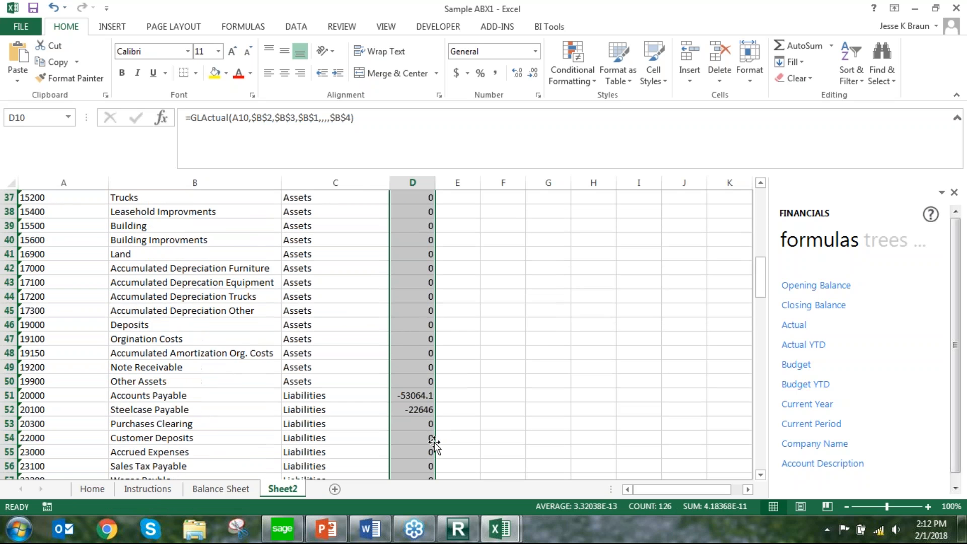
scroll(432, 437, "down", 7)
scroll(432, 437, "up", 18)
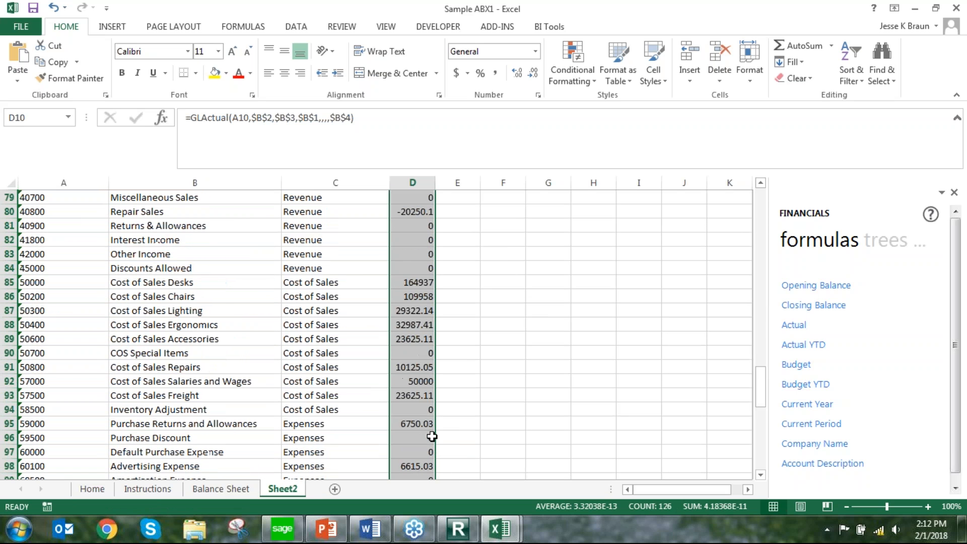
scroll(432, 438, "up", 9)
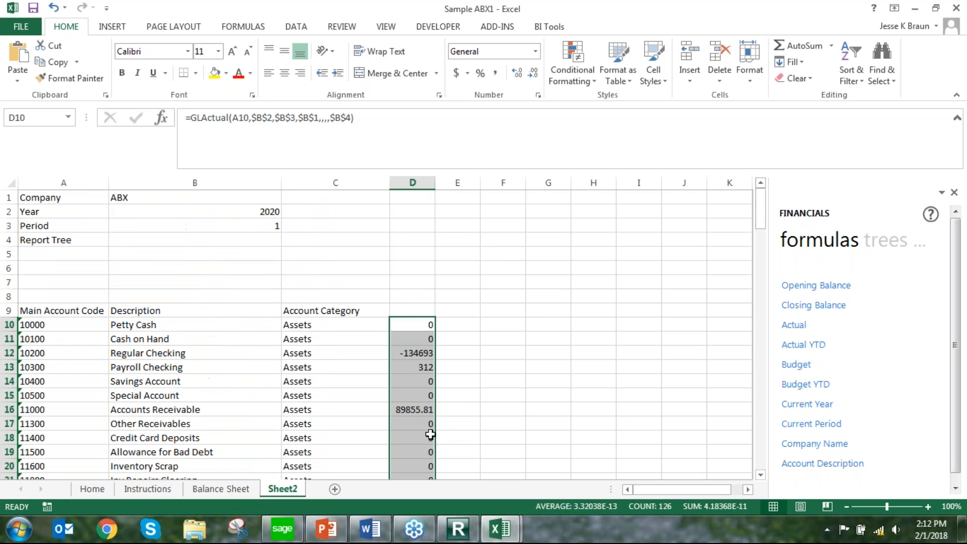
Enter the column headers Actual in D9 and Actual YTD in E9
left_click(408, 314)
type("Actual")
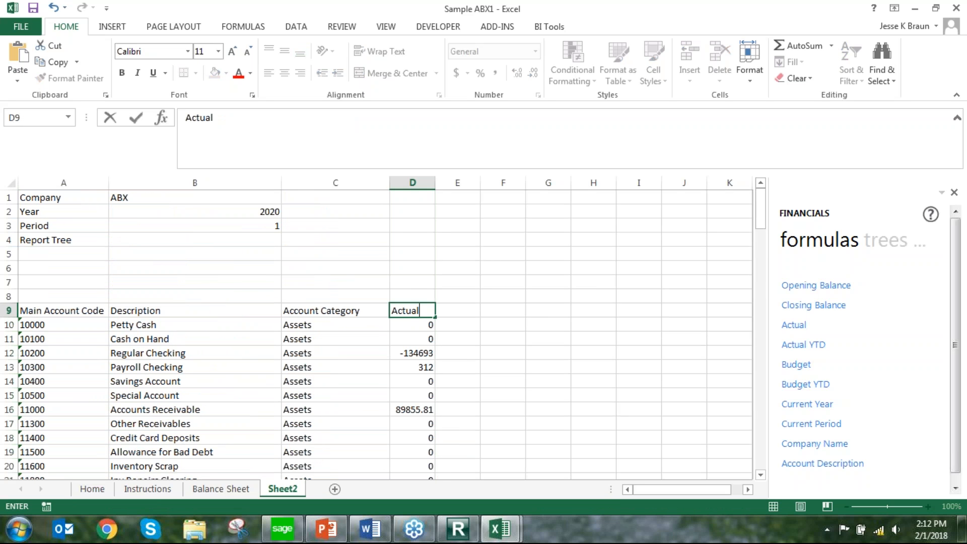
key("Tab")
type("Act")
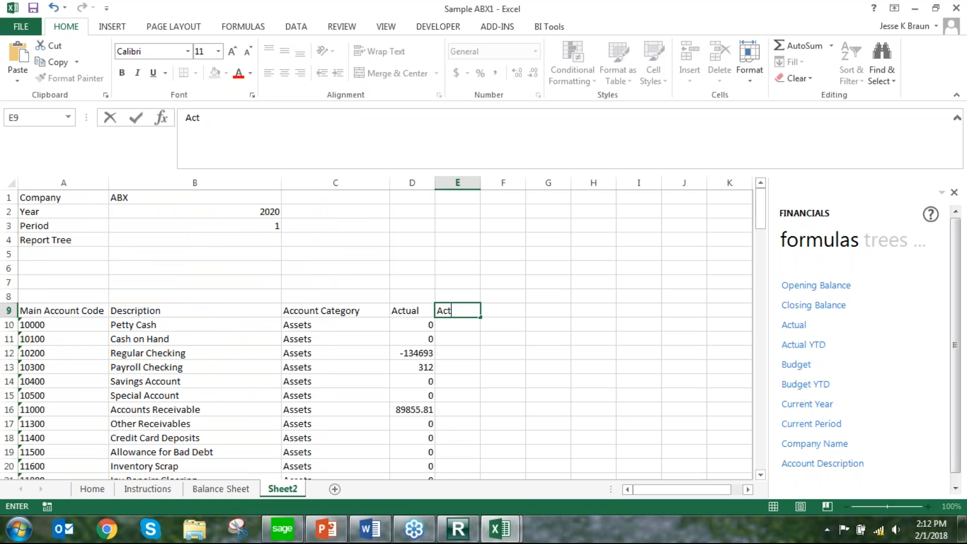
type("ual YTD")
Insert the Actual YTD formula into E10 and link its GLLink to A10 and Year to $B$2
left_click(457, 322)
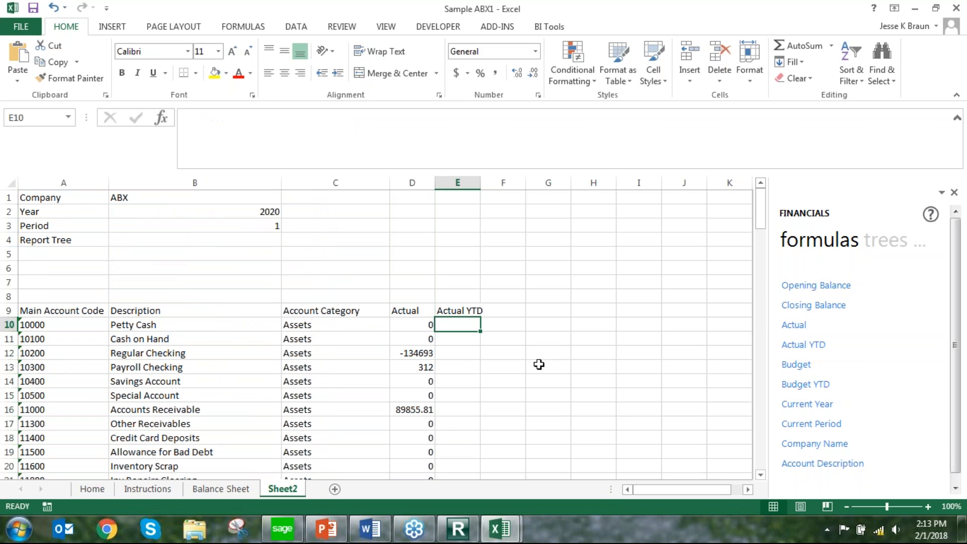
left_click_drag(804, 351, 462, 336)
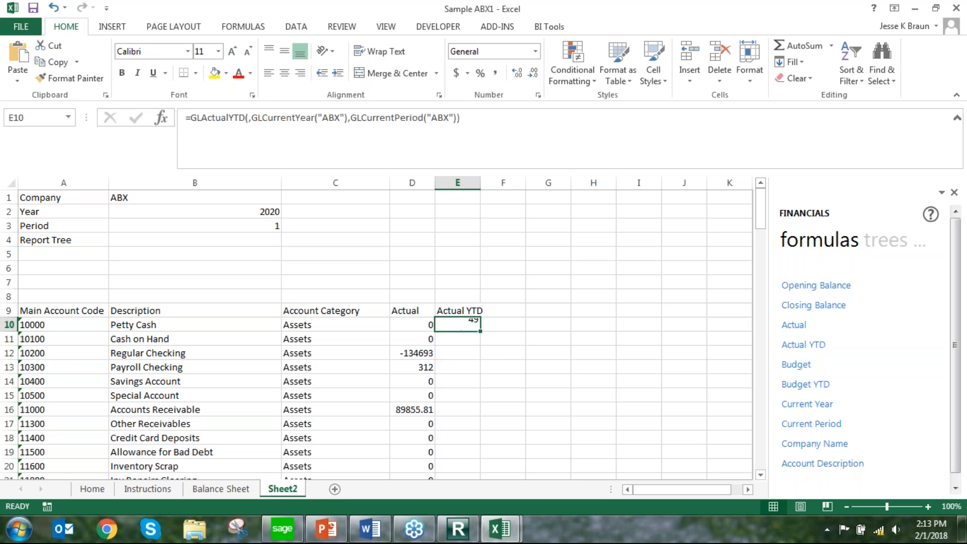
left_click(162, 118)
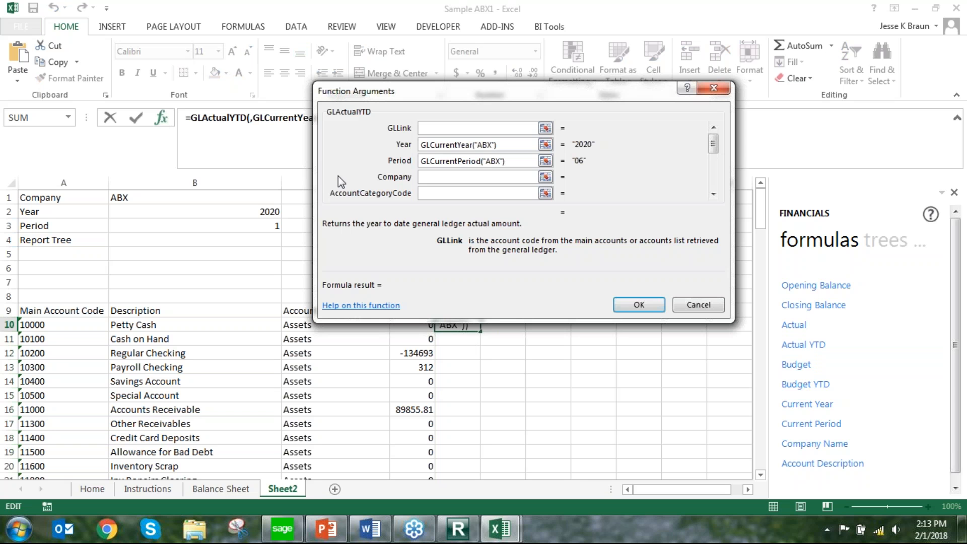
left_click(54, 328)
left_click_drag(498, 146, 400, 152)
left_click(266, 210)
key("F4")
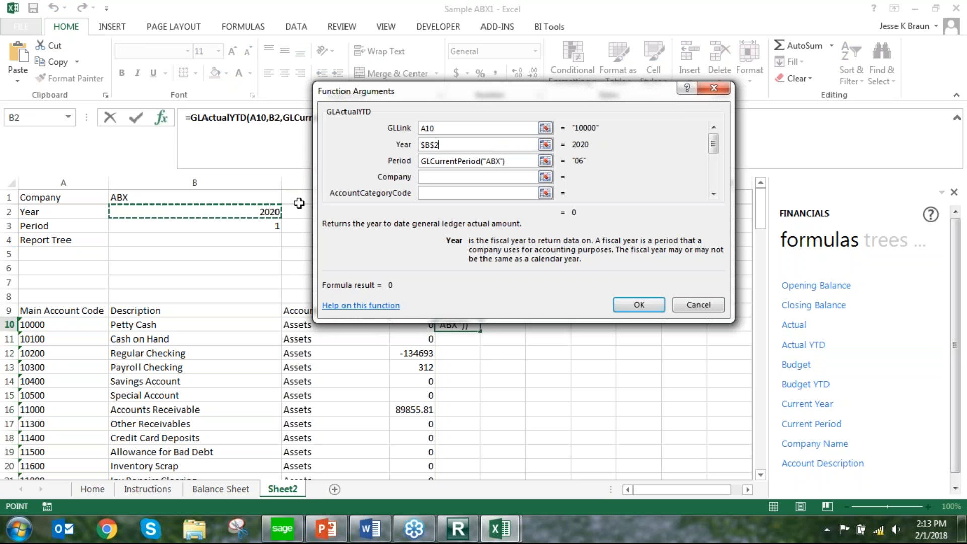
Link the Actual YTD formula's Period to $B$3, Company to $B$1 and ReportTreeUnitPath to $B$4, and apply the arguments to E10
left_click_drag(512, 161, 399, 162)
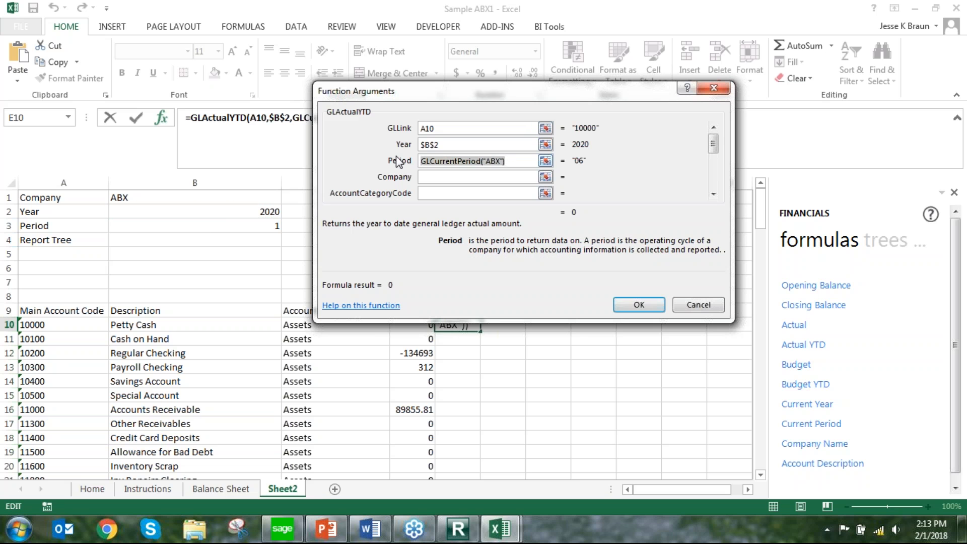
type("B3")
left_click(216, 228)
key("Tab")
type("b1")
key("F4")
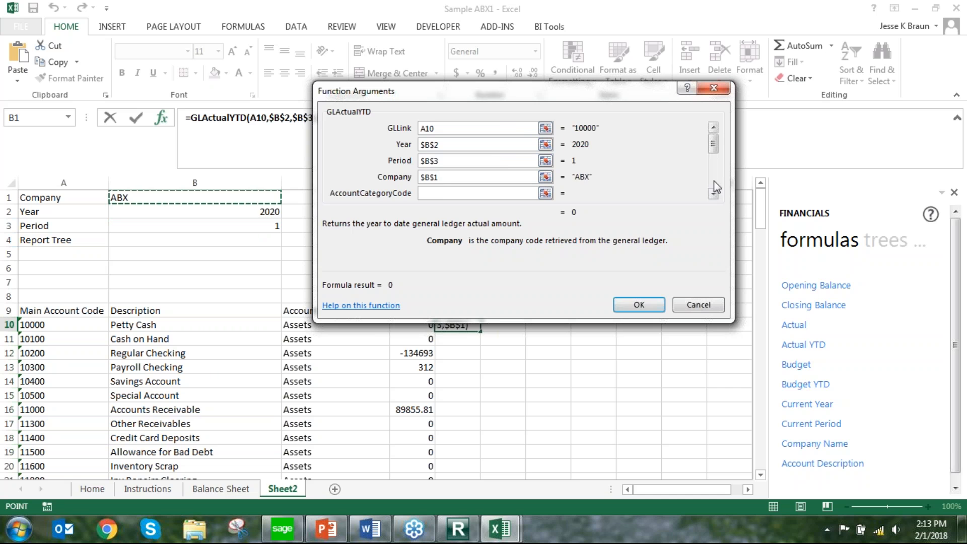
left_click(713, 186)
left_click(213, 240)
key("F4")
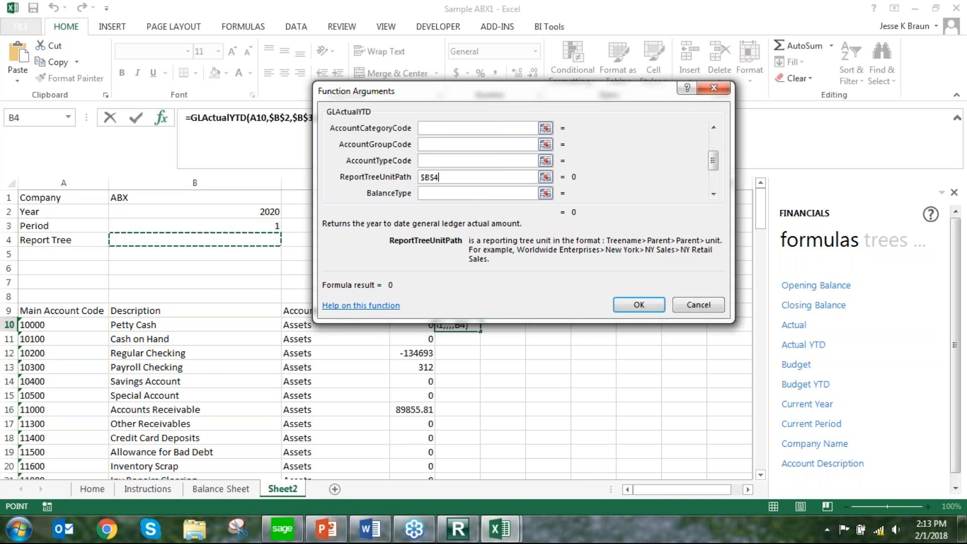
left_click(624, 304)
Fill the Actual YTD formula from E10 down for every account and compare both amounts for Regular Checking
left_click_drag(480, 330, 475, 417)
scroll(475, 417, "down", 2)
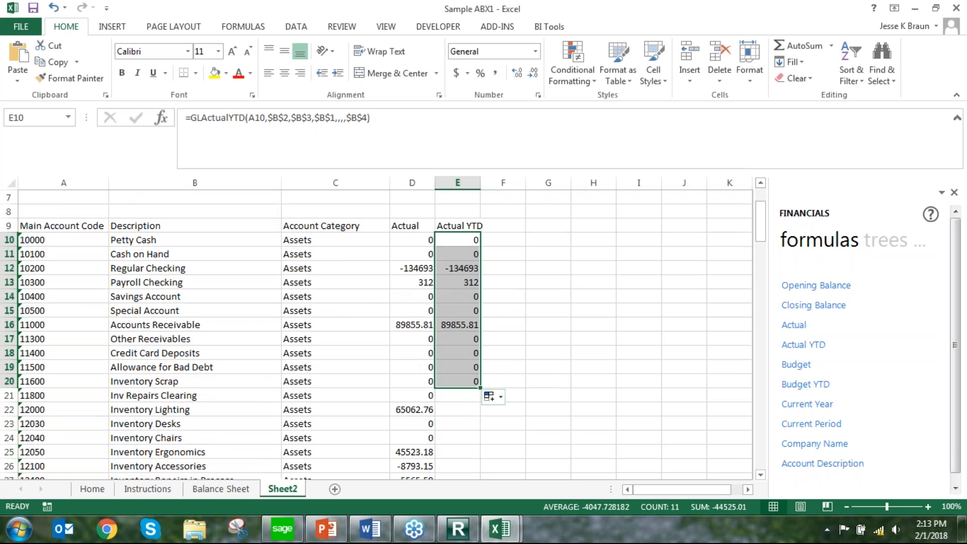
double_click(481, 387)
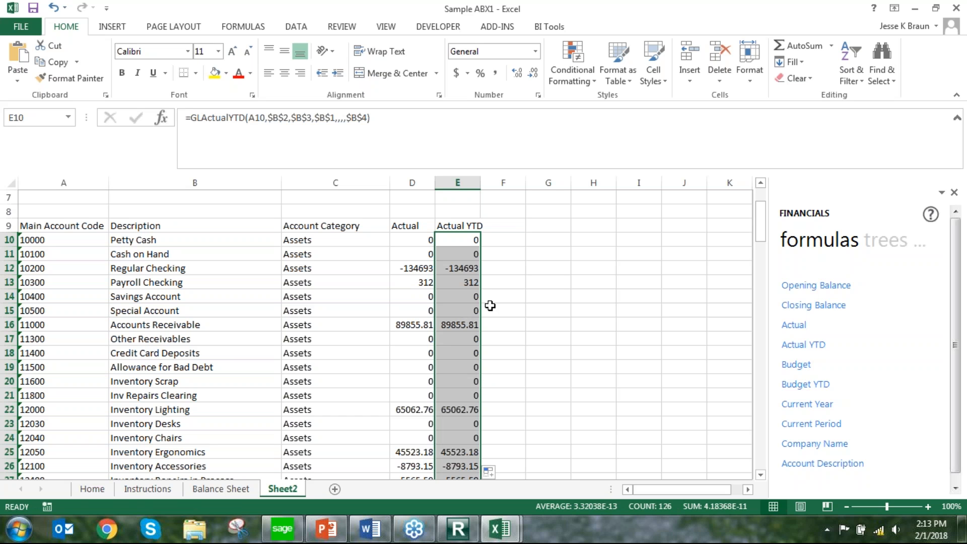
left_click(404, 268)
left_click(460, 269)
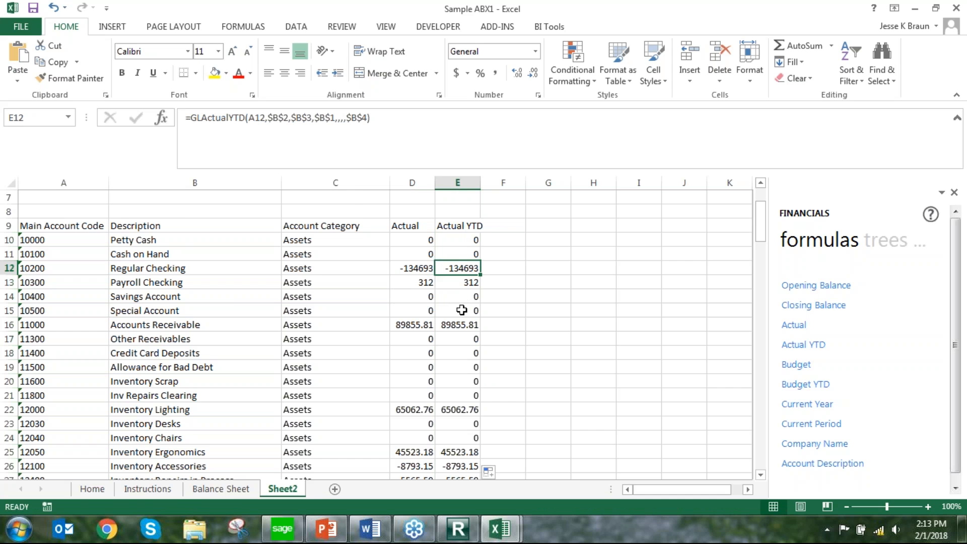
Set the Period parameter in B3 to 5 and check the Actual YTD amount for Regular Checking
scroll(464, 305, "up", 2)
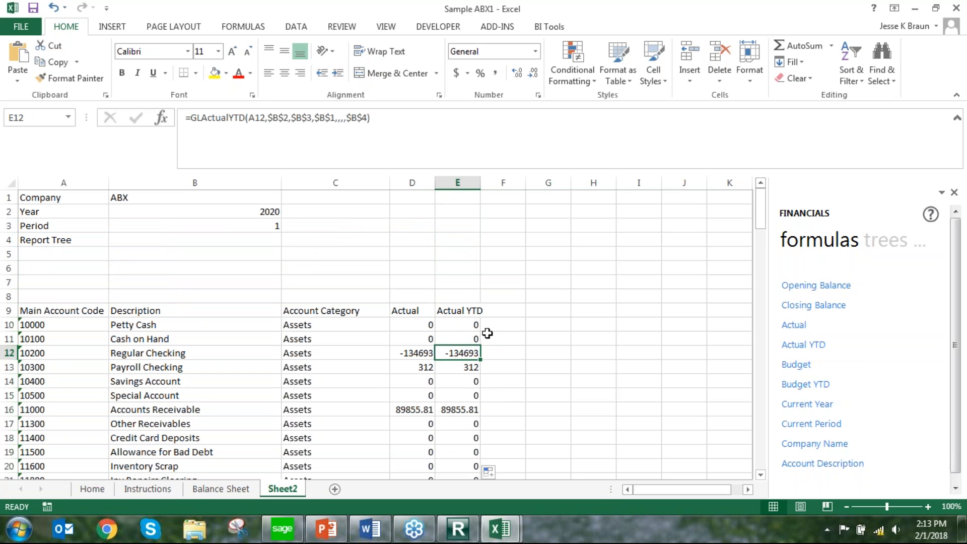
left_click(238, 226)
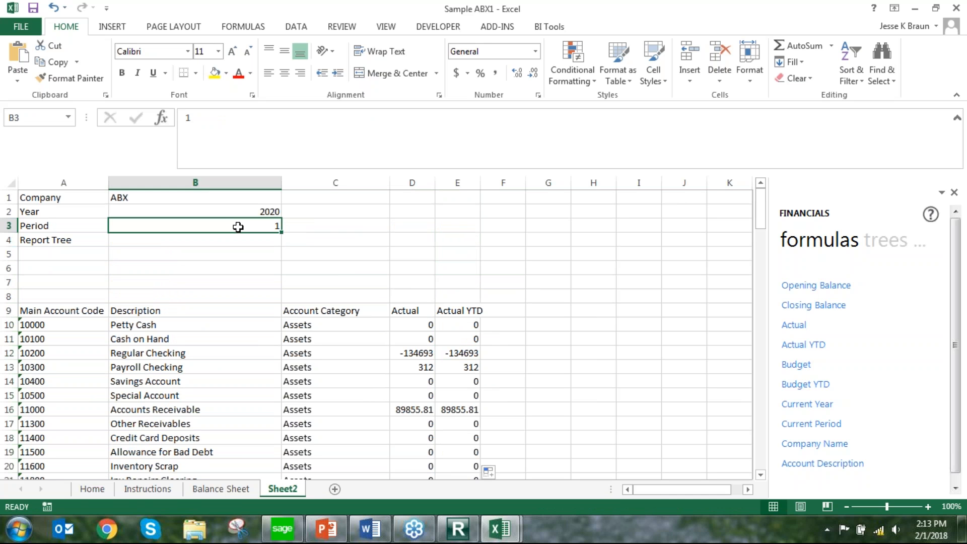
type("5")
key("Return")
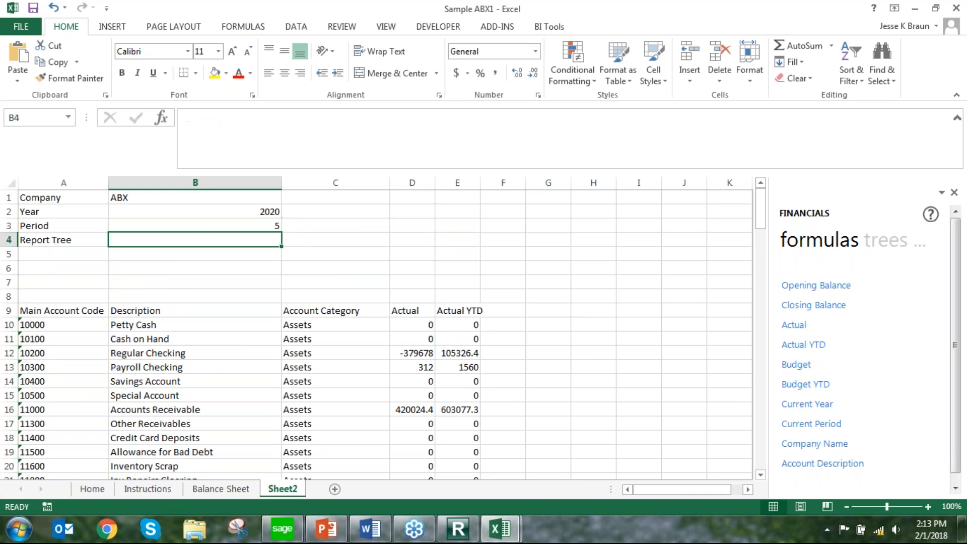
left_click(456, 356)
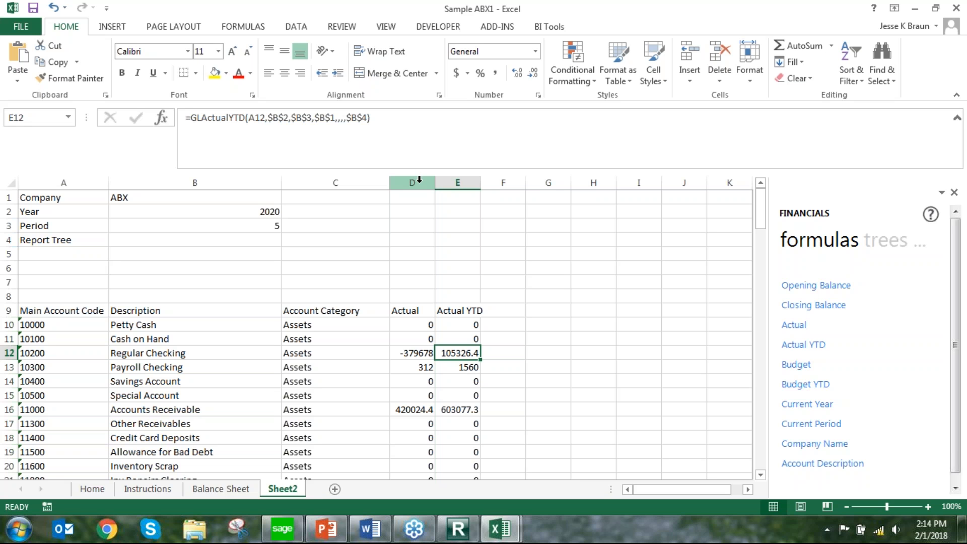
Apply the Accounting number format with a dollar sign to the whole Actual and Actual YTD columns
left_click_drag(419, 180, 462, 182)
left_click(458, 74)
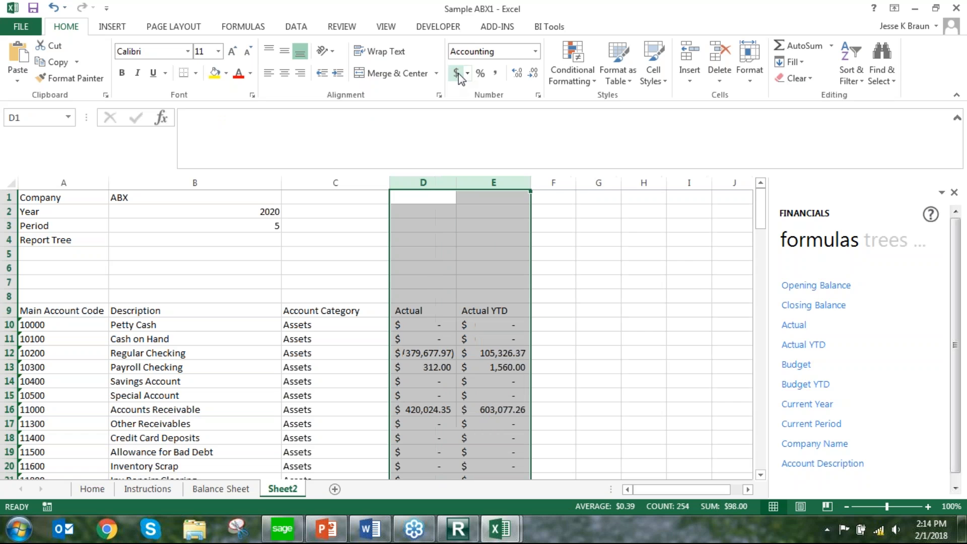
Insert three blank rows above Accounts Payable to separate the Assets accounts from the Liabilities accounts
left_click(514, 335)
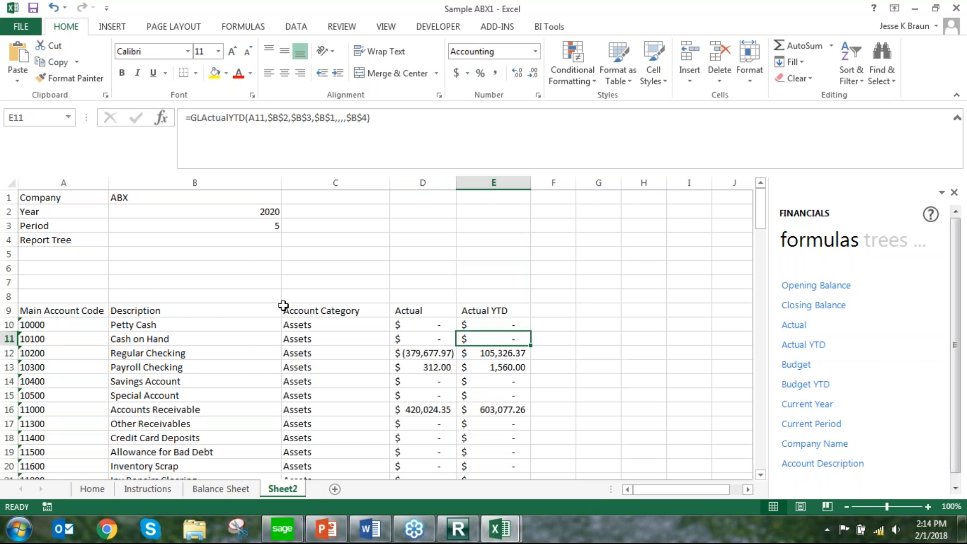
scroll(282, 309, "down", 2)
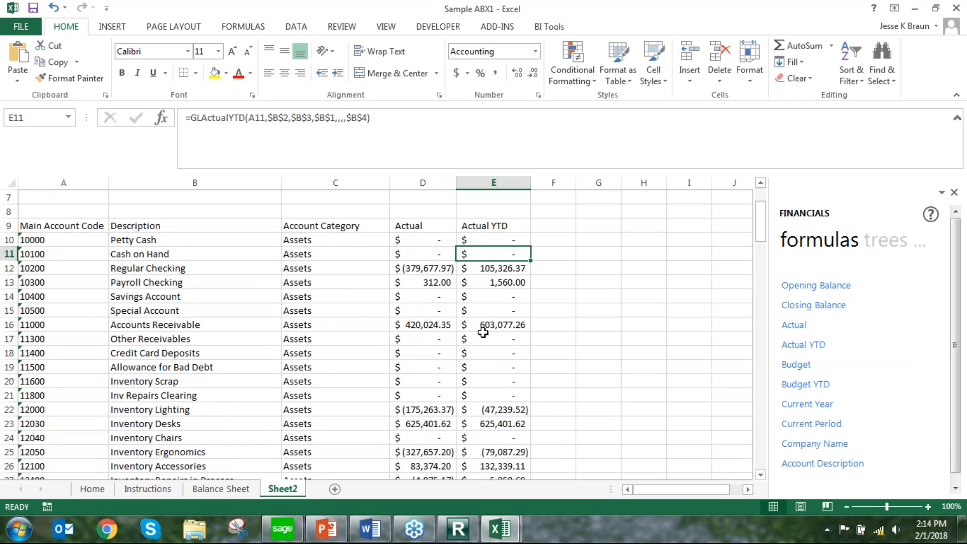
scroll(482, 332, "down", 9)
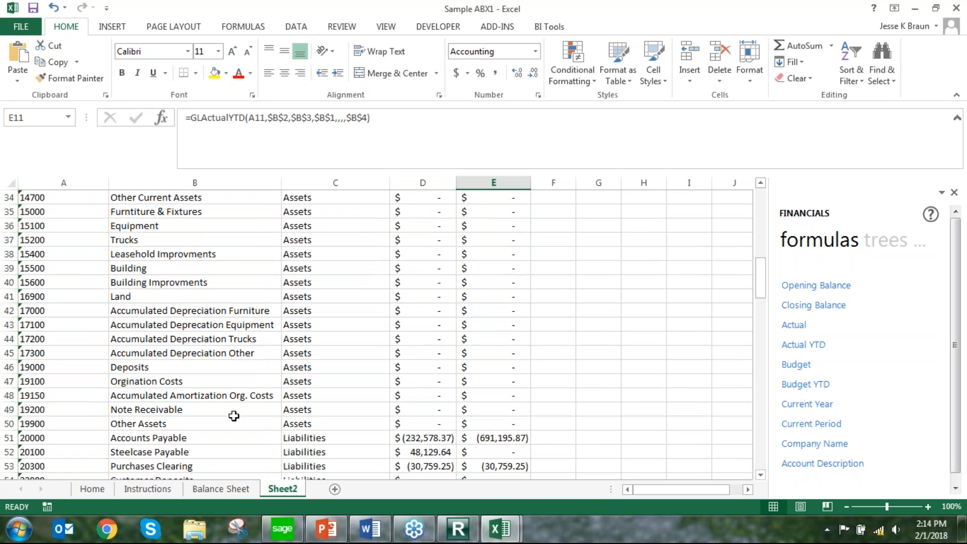
left_click_drag(11, 437, 11, 467)
right_click(12, 466)
left_click(44, 344)
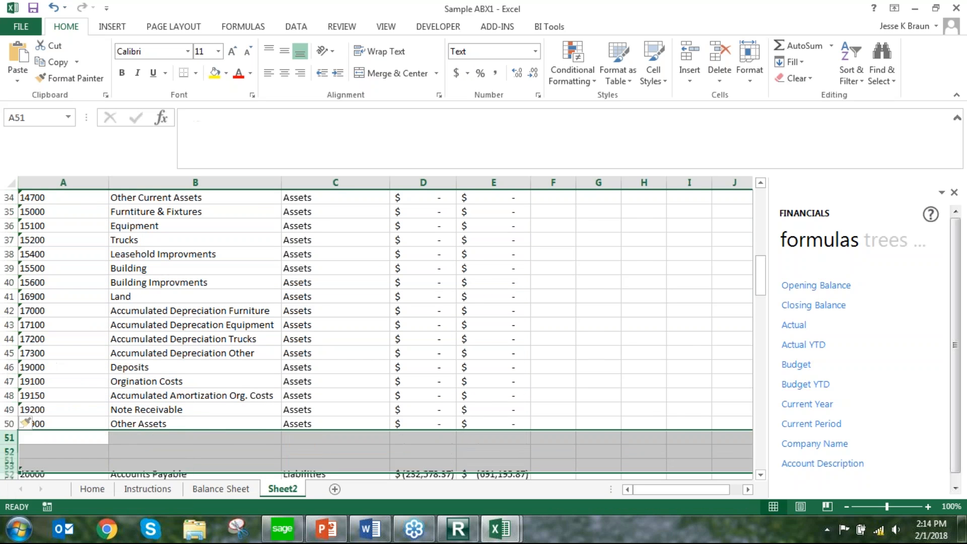
Total the Assets Actual amounts in D51 with AutoSum over D10:D50 and fill the sum across to E51
left_click(422, 437)
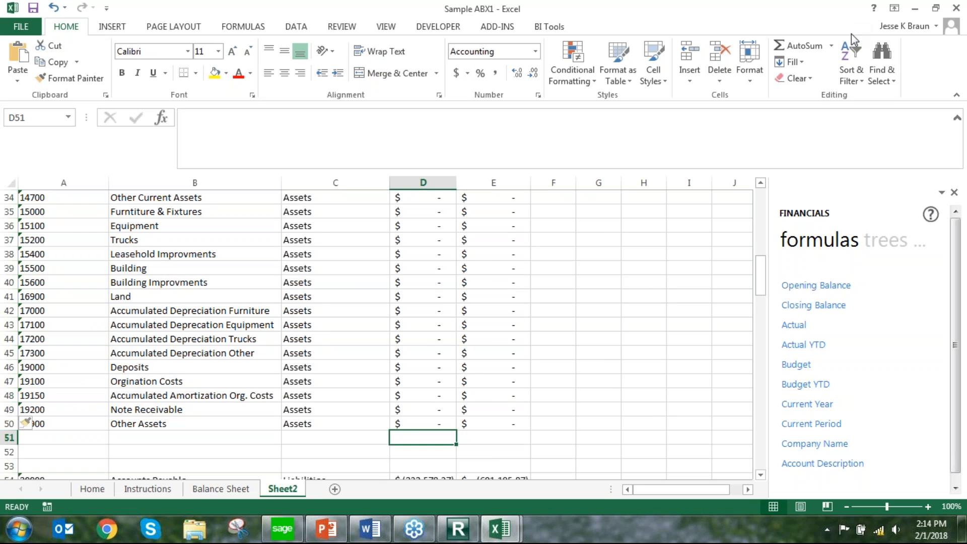
left_click(786, 46)
key("Return")
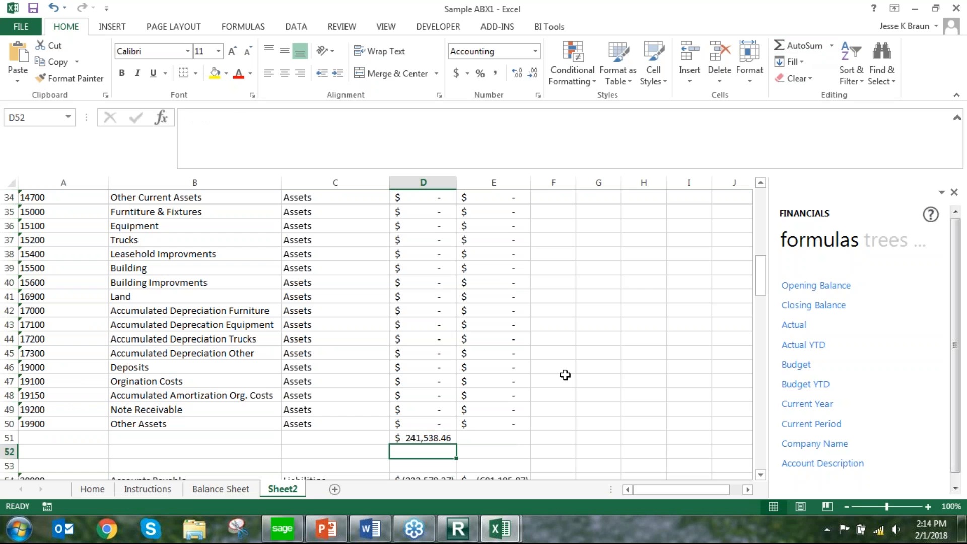
left_click(442, 436)
left_click_drag(456, 444, 532, 438)
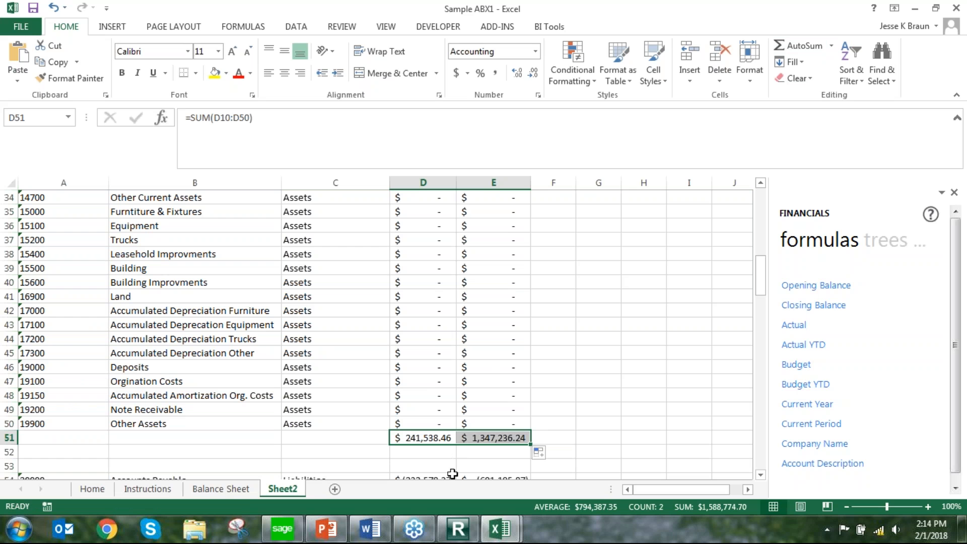
Make the Assets totals in D51:E51 bold and give them a top border
key("ctrl+b")
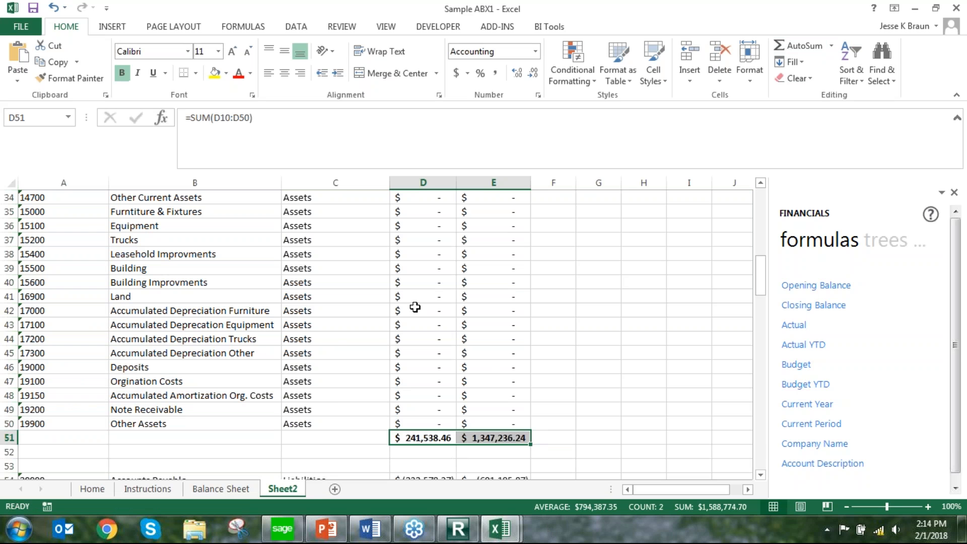
left_click(193, 74)
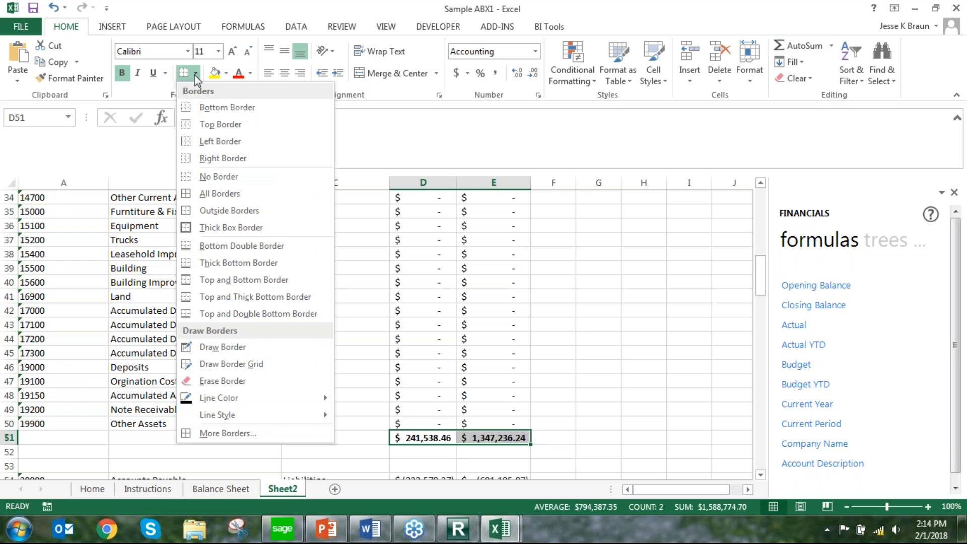
left_click(219, 124)
left_click(516, 353)
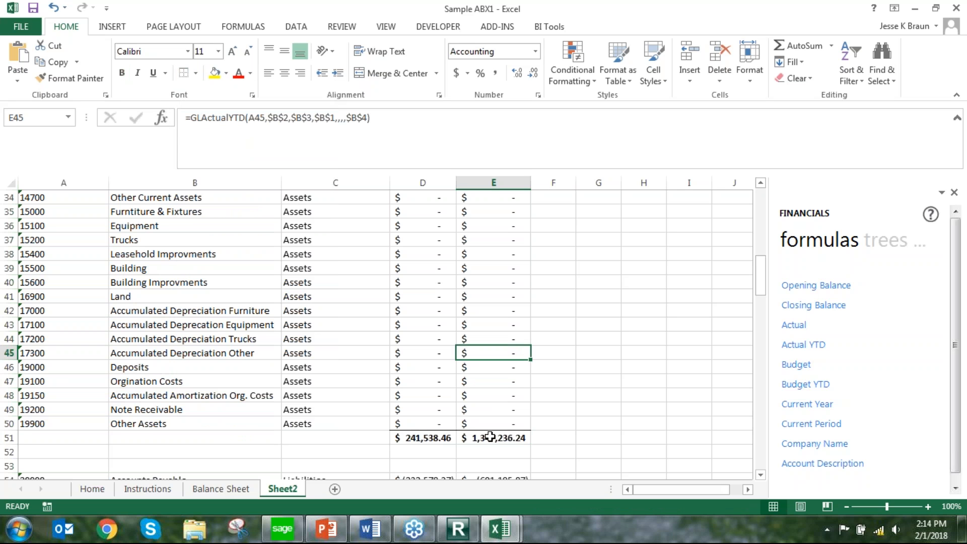
Negate the Actual formula for Accounts Payable in D54 and fill it down through the last Liabilities account
scroll(490, 436, "up", 5)
scroll(490, 437, "down", 10)
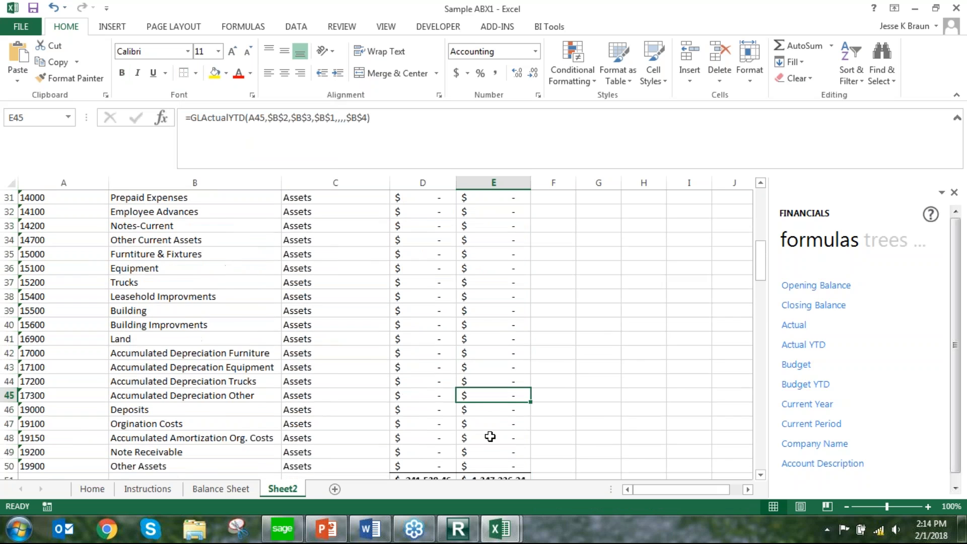
left_click(427, 267)
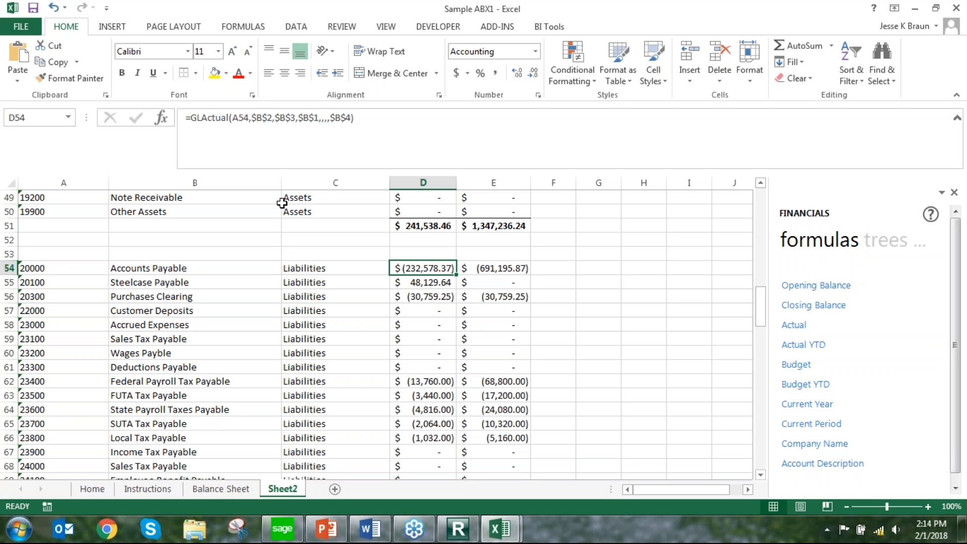
left_click(194, 118)
type("-")
key("Return")
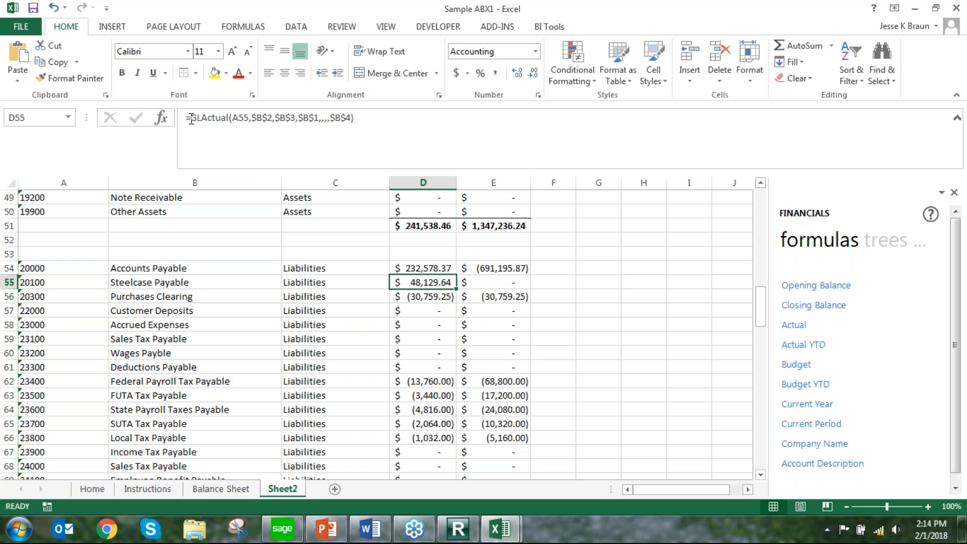
left_click(423, 266)
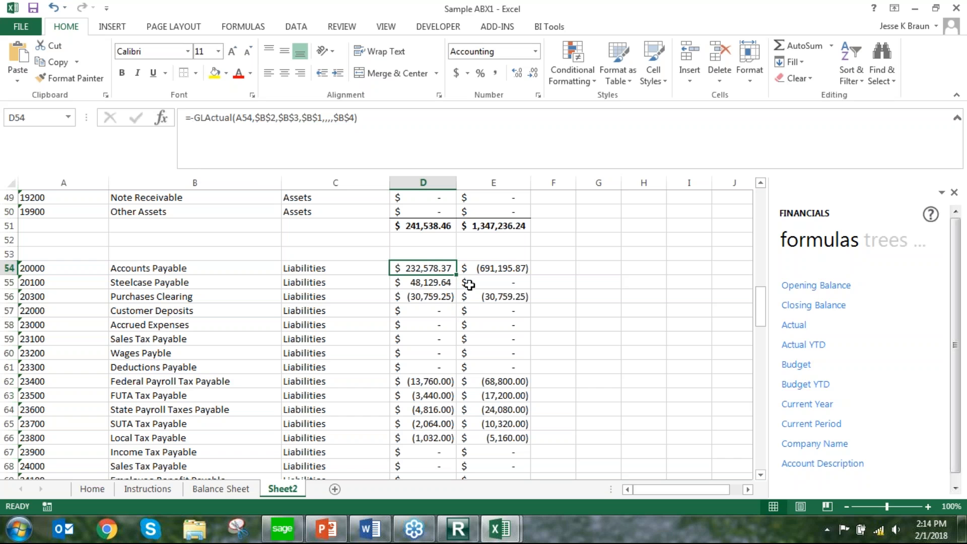
left_click_drag(456, 274, 450, 220)
scroll(520, 272, "up", 8)
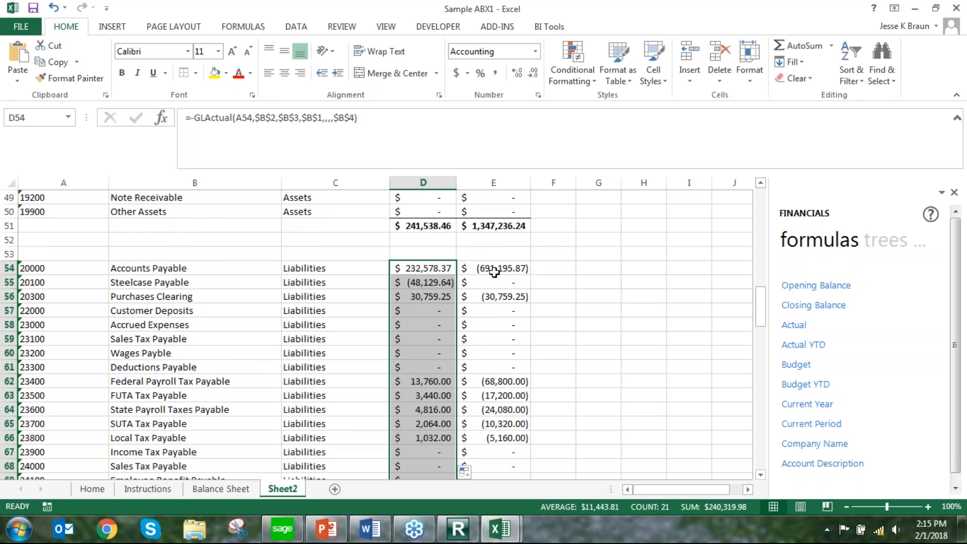
Negate the Actual YTD formula for Accounts Payable in E54 and fill it down through row 74
left_click(499, 268)
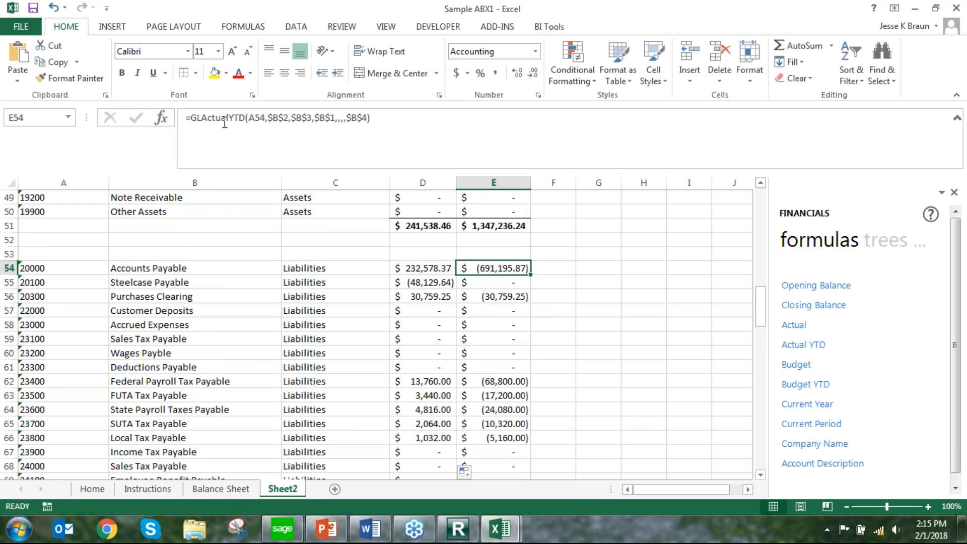
left_click(192, 118)
key("Return")
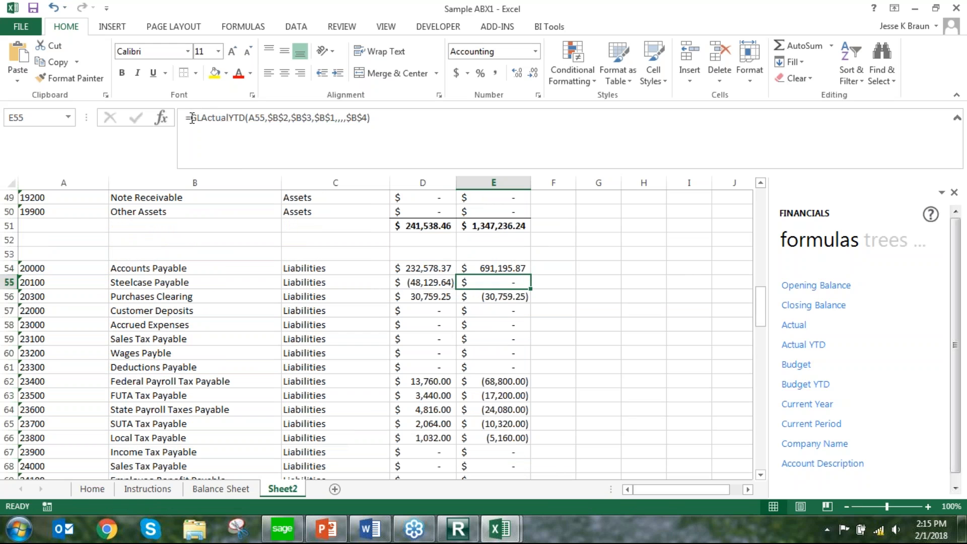
left_click(526, 267)
left_click_drag(530, 275, 533, 371)
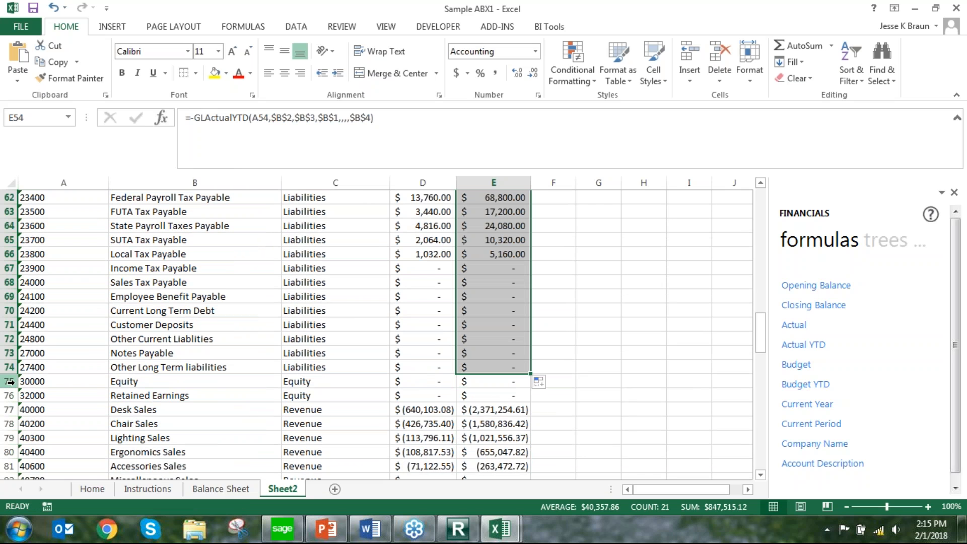
Insert five blank rows above the Equity account to separate it from the Liabilities accounts
left_click_drag(10, 382, 10, 438)
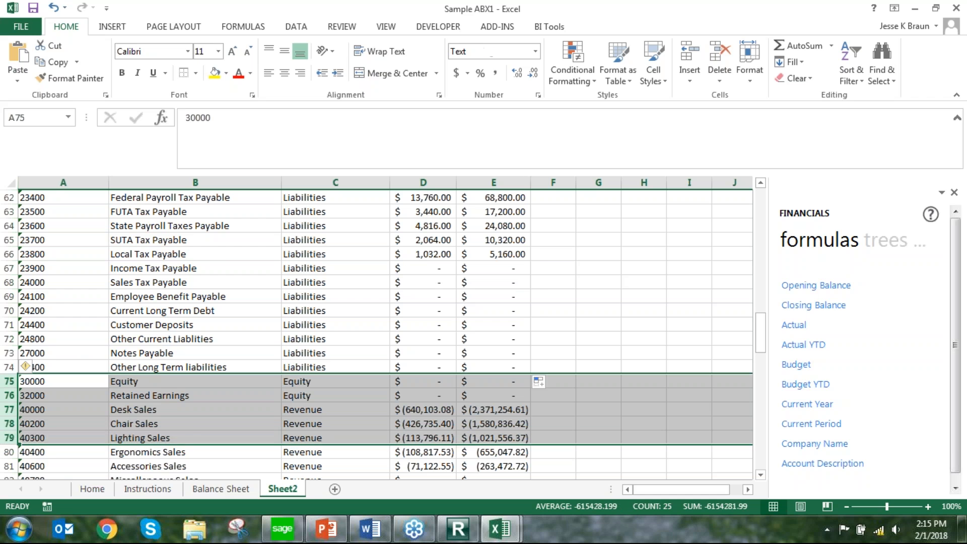
right_click(10, 434)
left_click(40, 309)
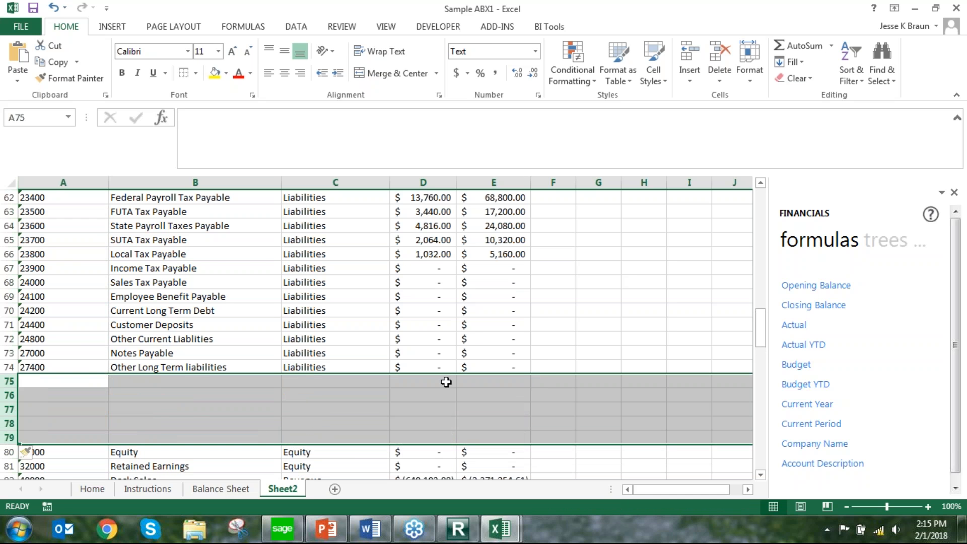
Total the Liabilities in D75 and E75 with sums over rows 54 to 74, formatted bold with a top border
left_click(438, 383)
left_click(438, 383)
left_click(792, 45)
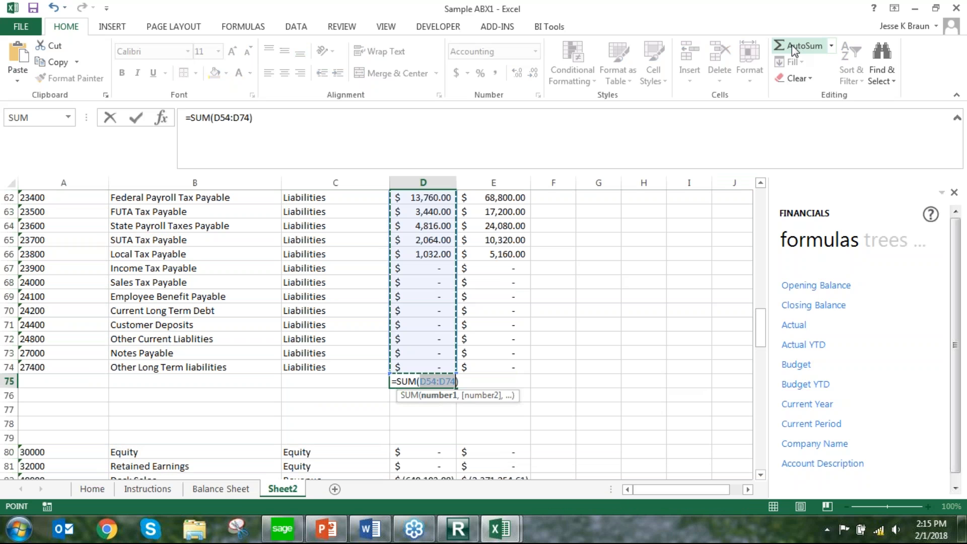
key("Return")
left_click(423, 381)
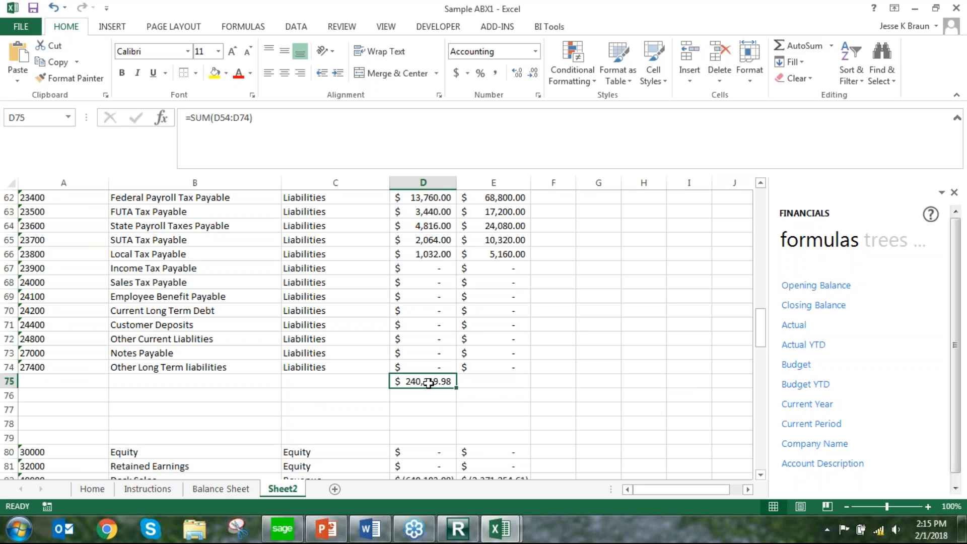
left_click_drag(458, 387, 534, 393)
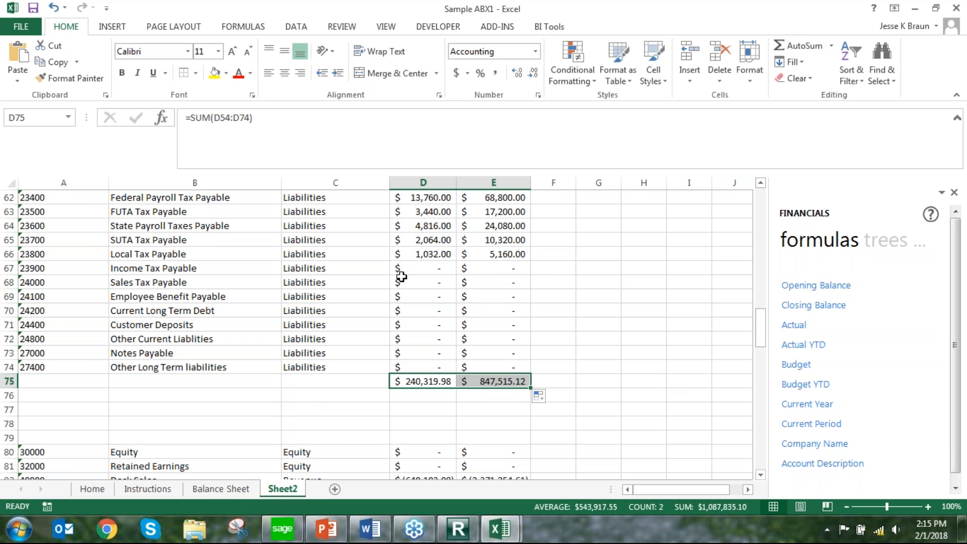
key("ctrl+b")
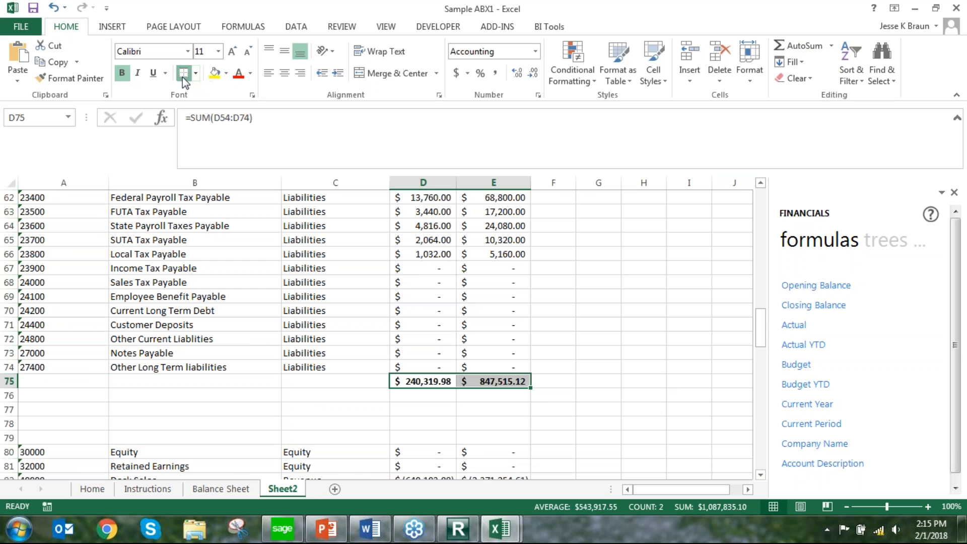
Subtract total Liabilities from total Assets with =D51-D75 in D77, fill it across to E77 and make both bold
left_click(428, 409)
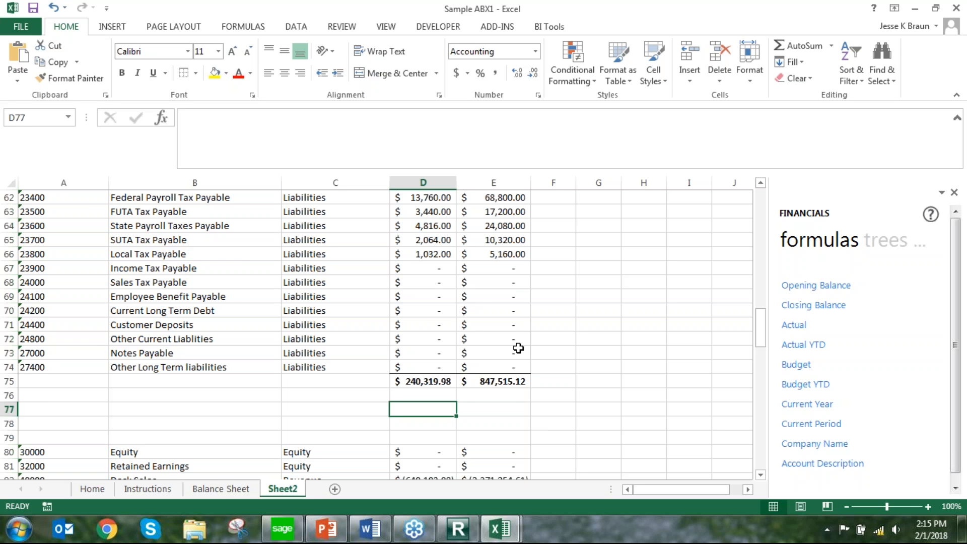
type("=")
scroll(455, 310, "up", 6)
left_click(438, 297)
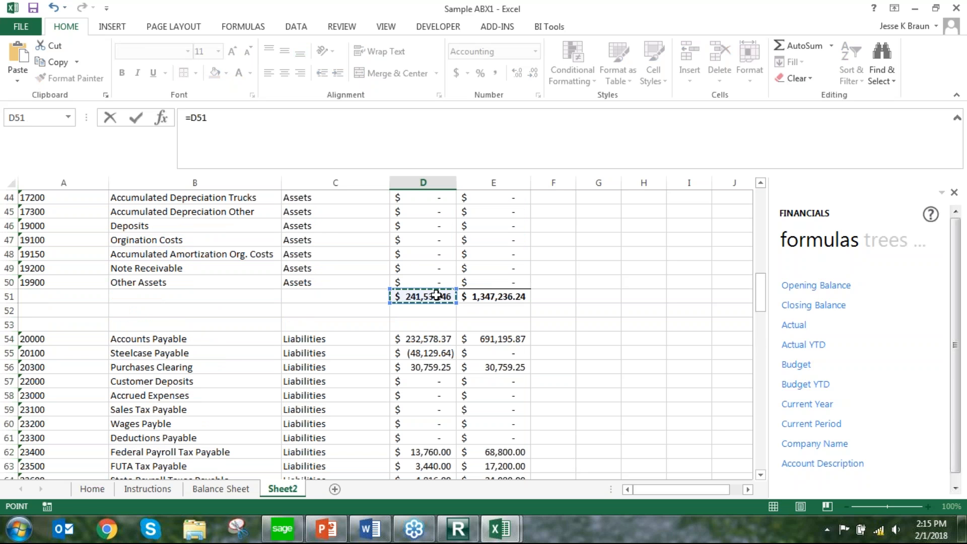
type("-")
scroll(437, 297, "down", 6)
left_click(424, 382)
key("Return")
left_click(442, 410)
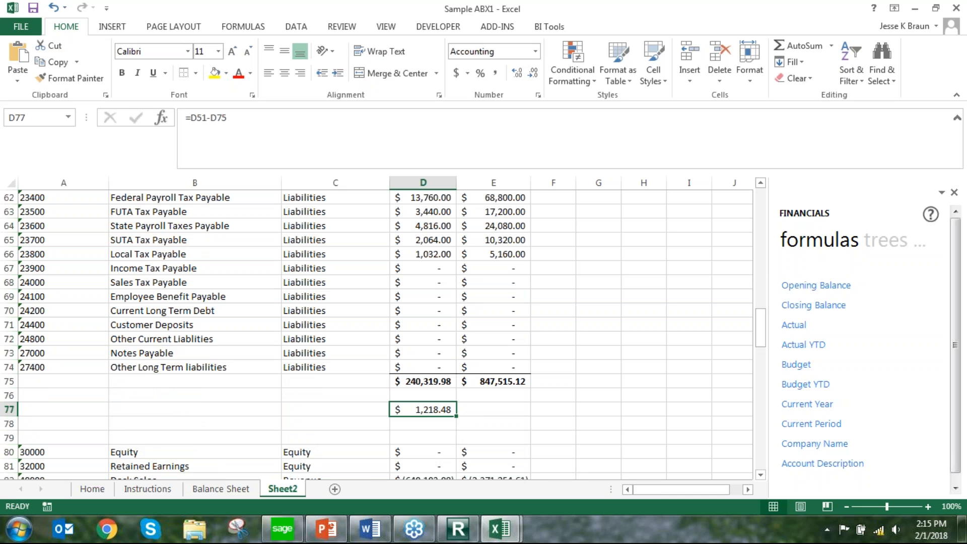
left_click_drag(456, 418, 528, 423)
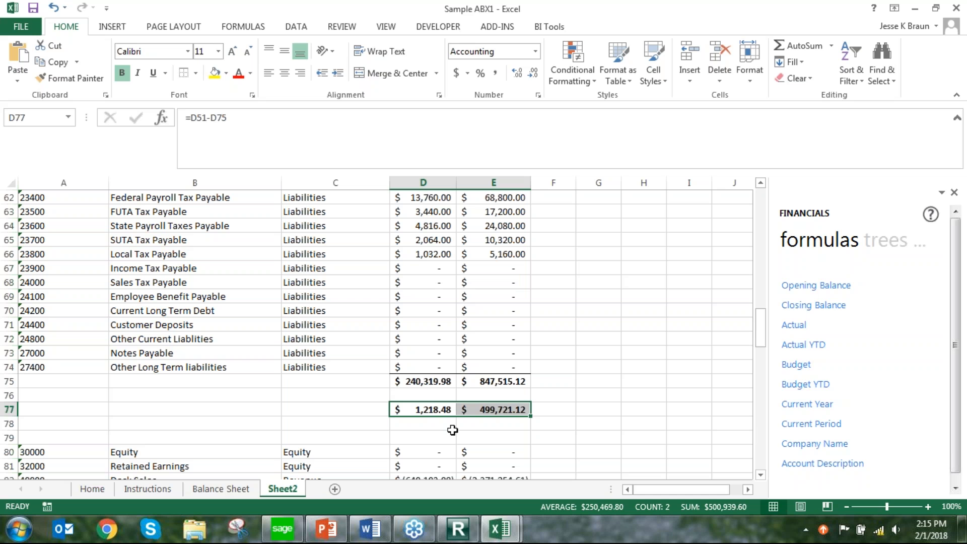
Drill down into the Actual YTD balance of Accounts Receivable in E16, then return to the report parameters on Sheet2
left_click(453, 326)
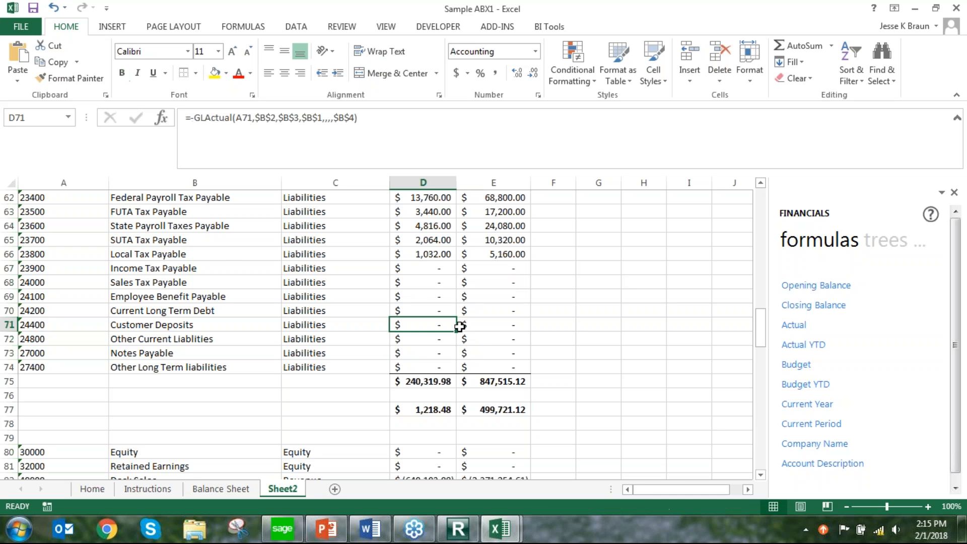
scroll(439, 283, "up", 15)
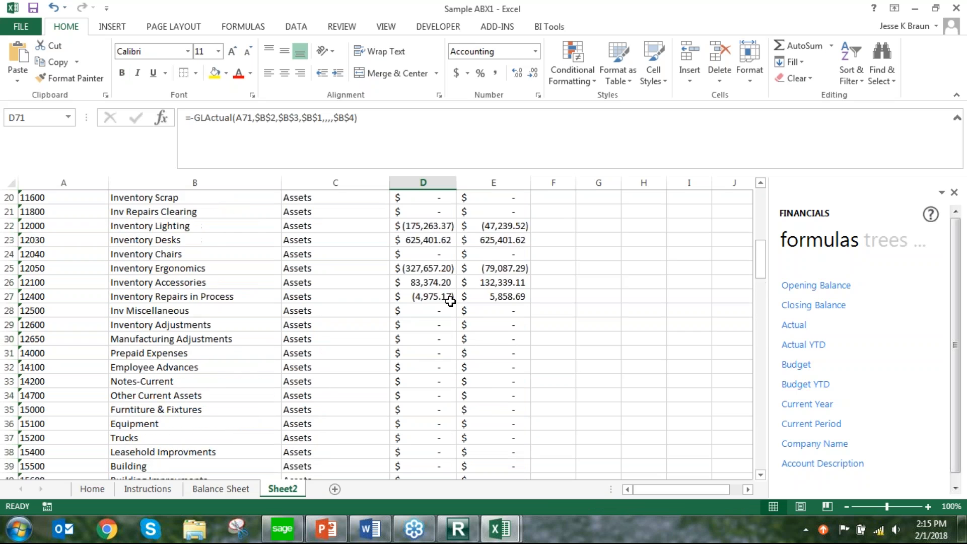
scroll(448, 303, "up", 3)
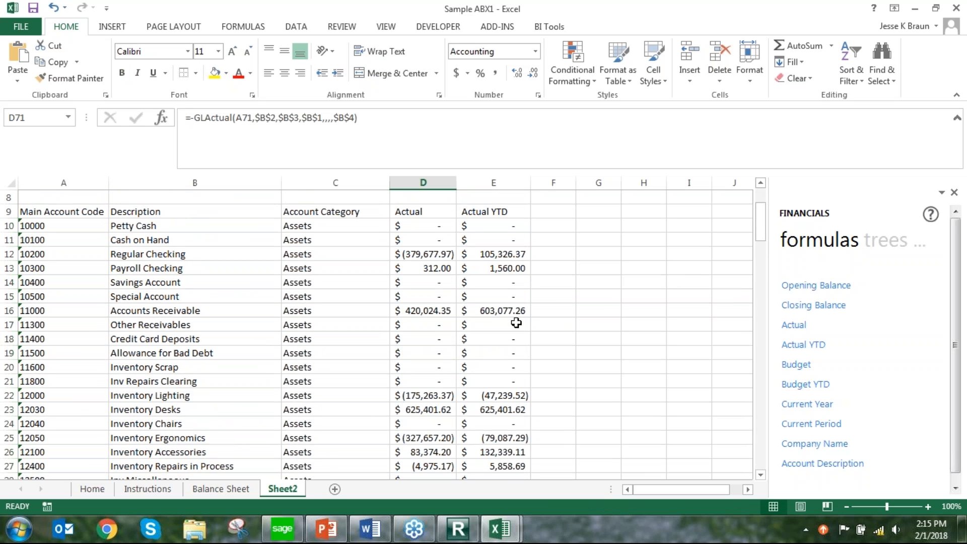
left_click(492, 309)
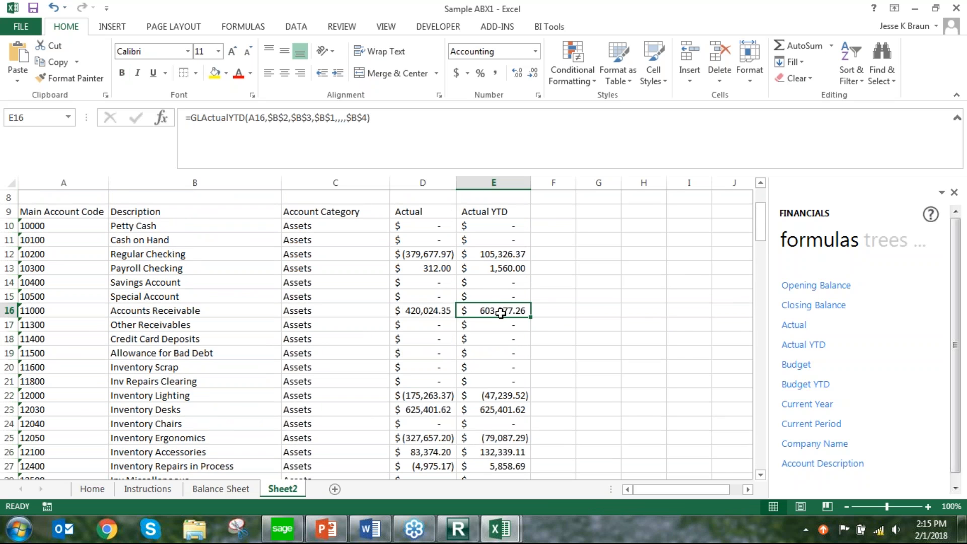
right_click(501, 313)
left_click(545, 304)
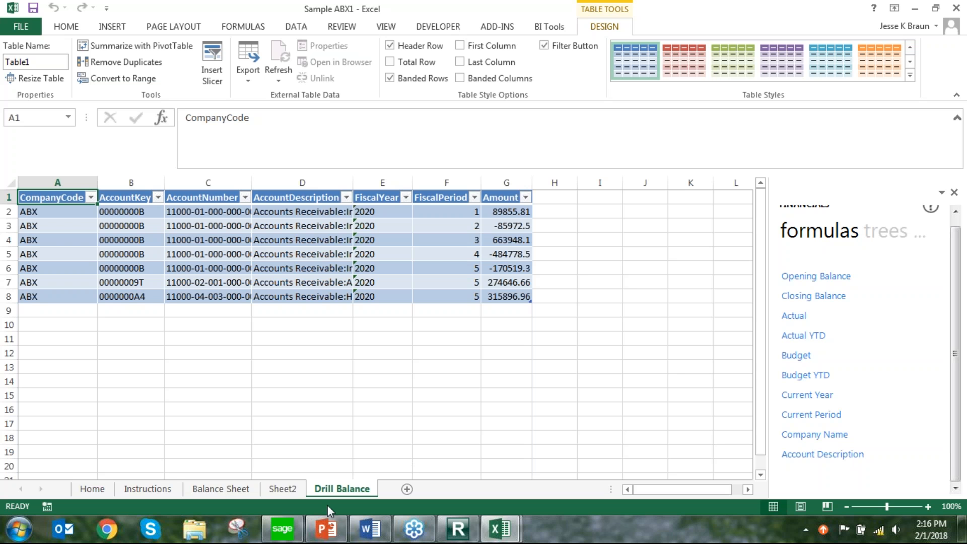
left_click(288, 488)
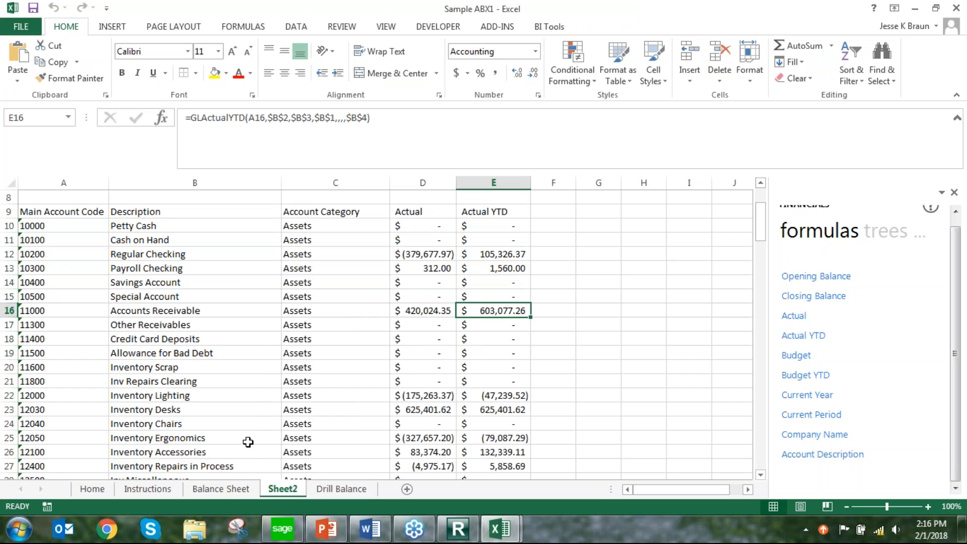
scroll(249, 446, "up", 3)
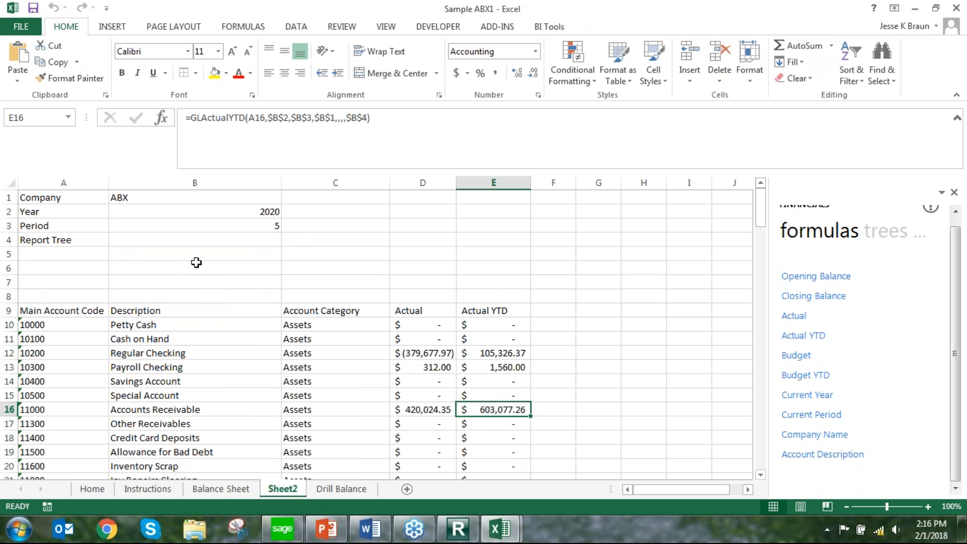
Enter the report title "Finacial Report" in B6 above the column headings
left_click(222, 266)
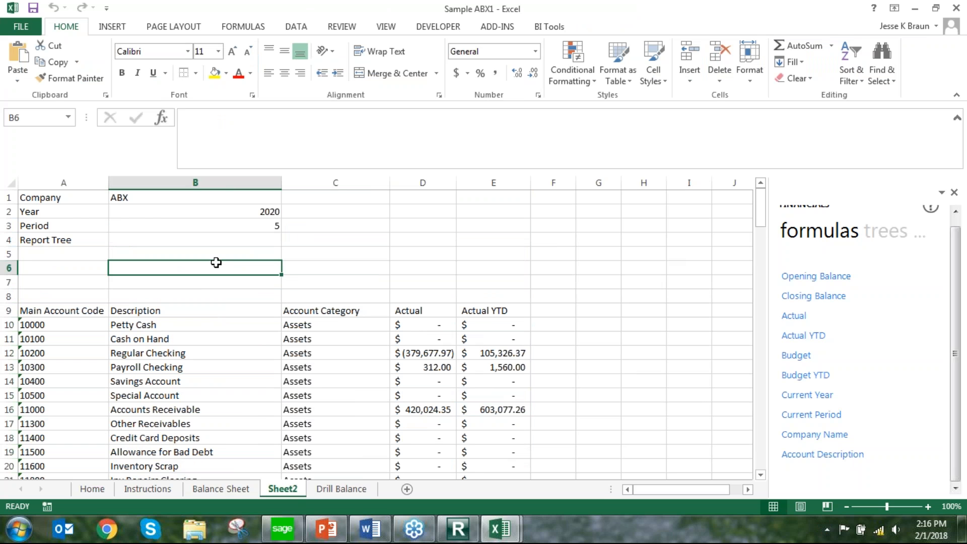
type("Finacial Report")
left_click(218, 281)
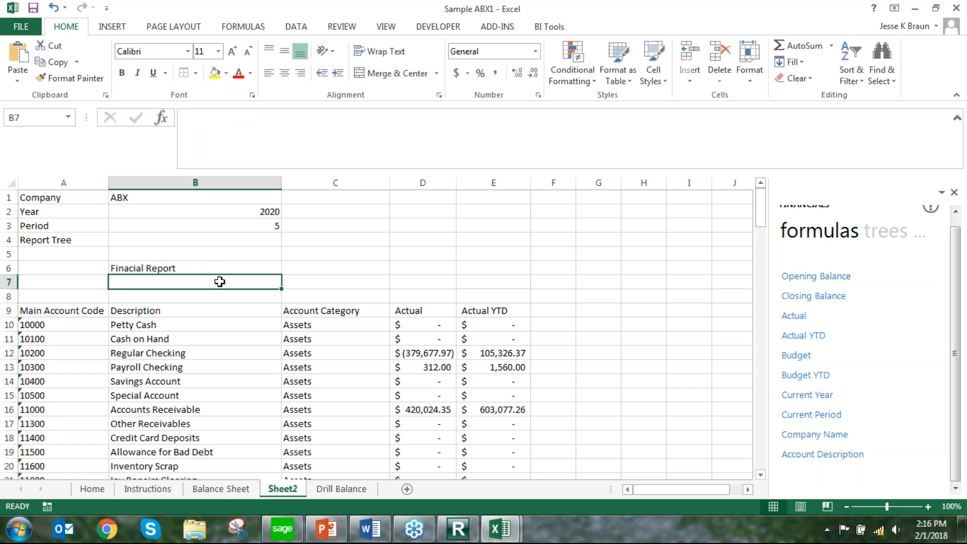
Paste the copied CONCATENATE formula for the "For the ... months ending" period heading into B7
left_click(209, 267)
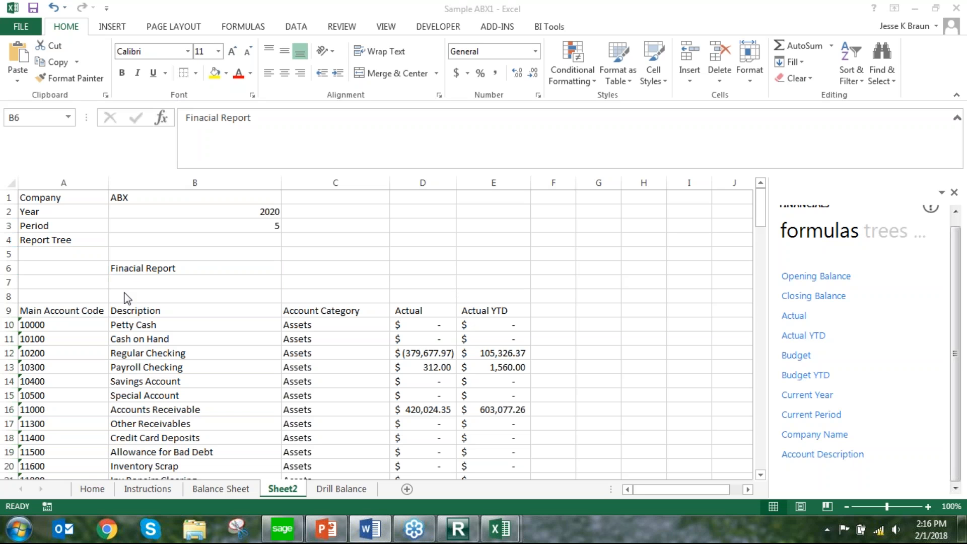
left_click(132, 269)
left_click(196, 281)
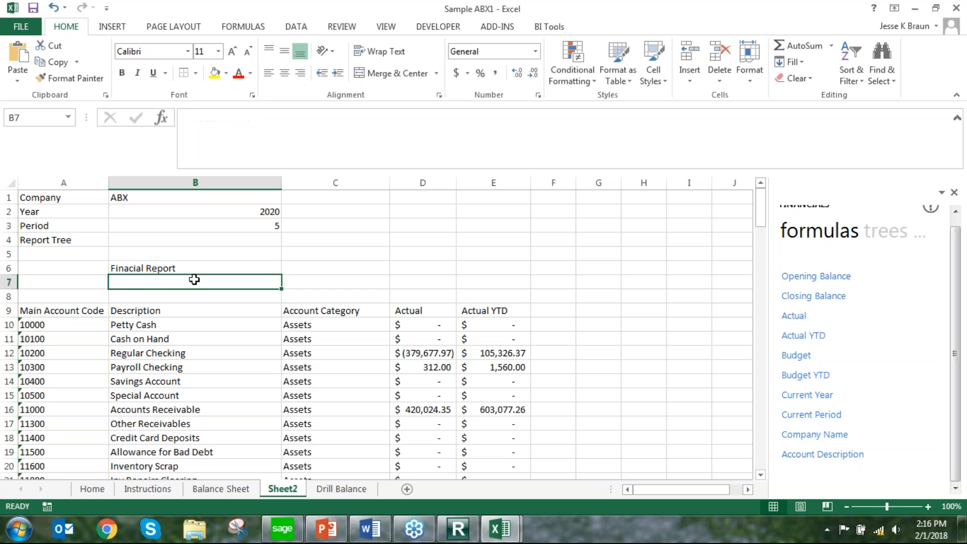
type("=CONCATENATE(\"For the \",CHOOSE(‘Month’,\"One month\",\"Two months\",\"Three months\",\"Four months\",\"Five months\",\"Six months\",\"Seven months\",\"Eight months\",\"Nine months\",\"Ten months\",\"Eleven months\",\"Twelve months\"),\" ending \",TEXT(DATE(‘Year’,‘Month’+1,1)-1,\"mmmM dd, yyyy\"))")
Replace the placeholders in the B7 heading formula, pointing both 'Month' entries to B3 and 'Year' to B2
left_click(219, 145)
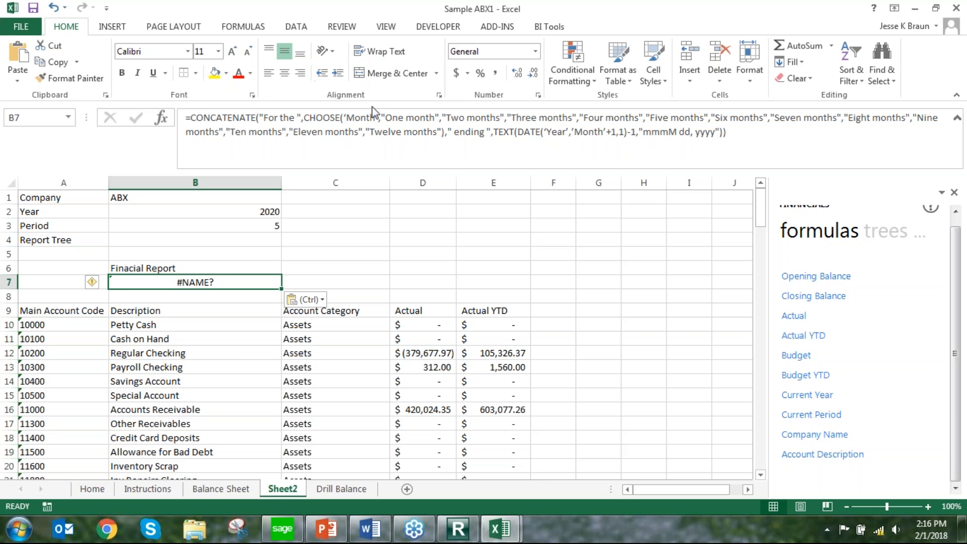
left_click(379, 117)
left_click_drag(379, 116, 345, 120)
left_click(249, 226)
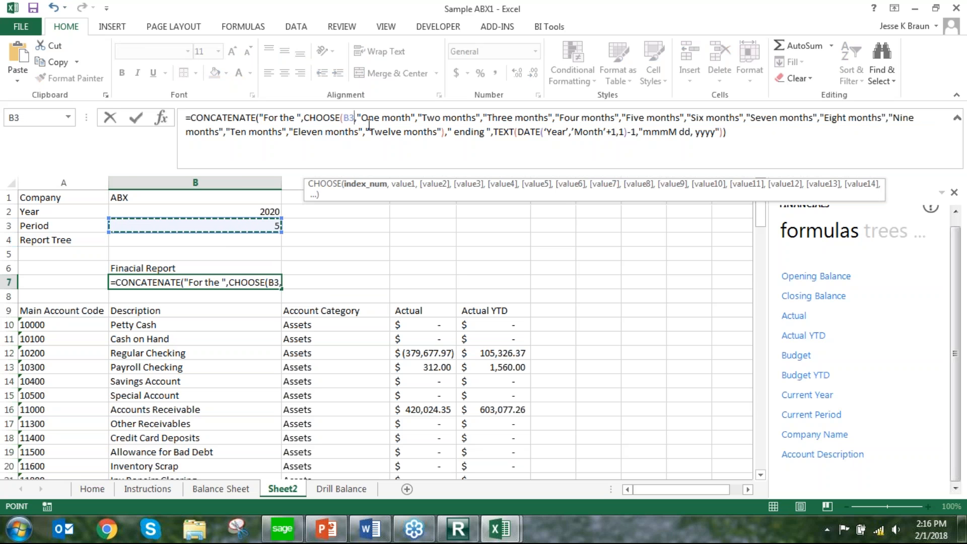
left_click_drag(566, 132, 549, 137)
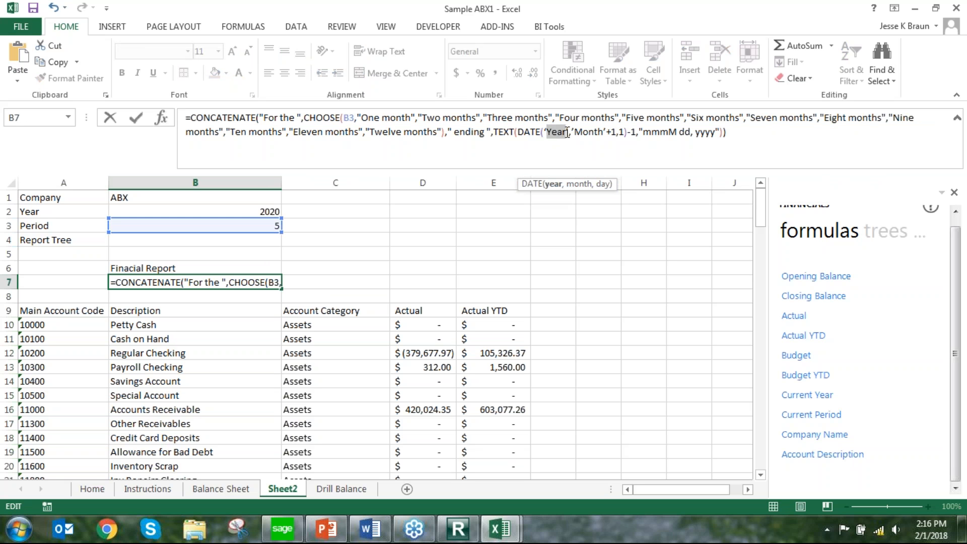
left_click_drag(569, 135, 543, 136)
left_click(259, 211)
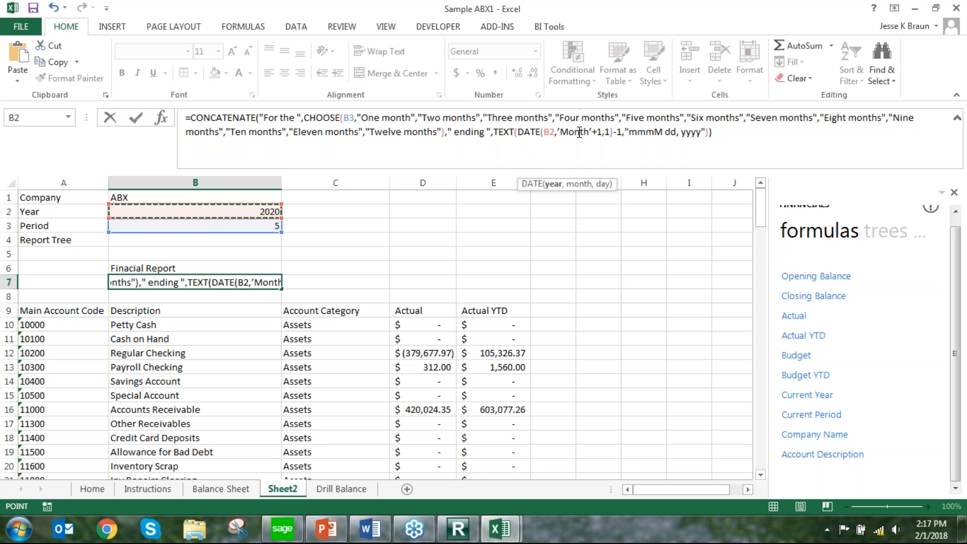
left_click_drag(585, 135, 559, 132)
left_click(227, 225)
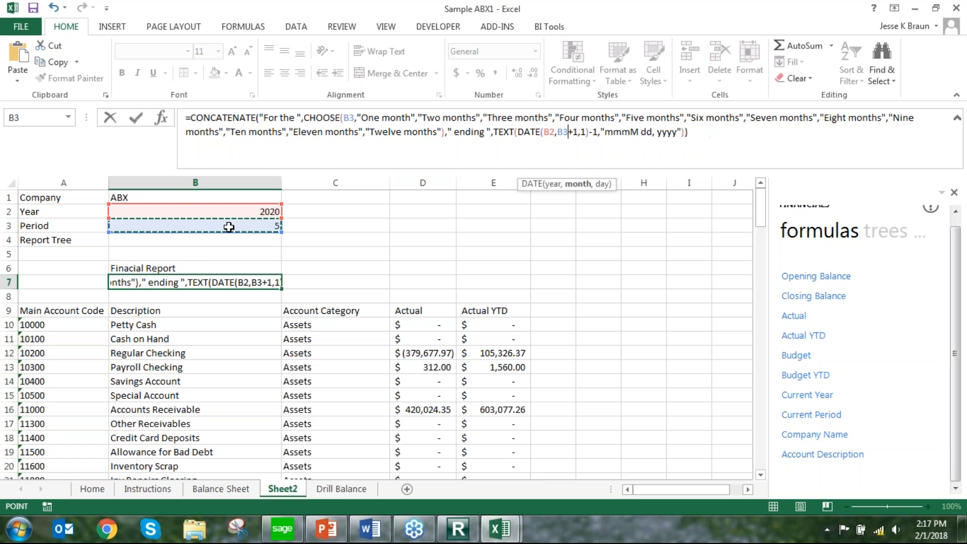
key("Return")
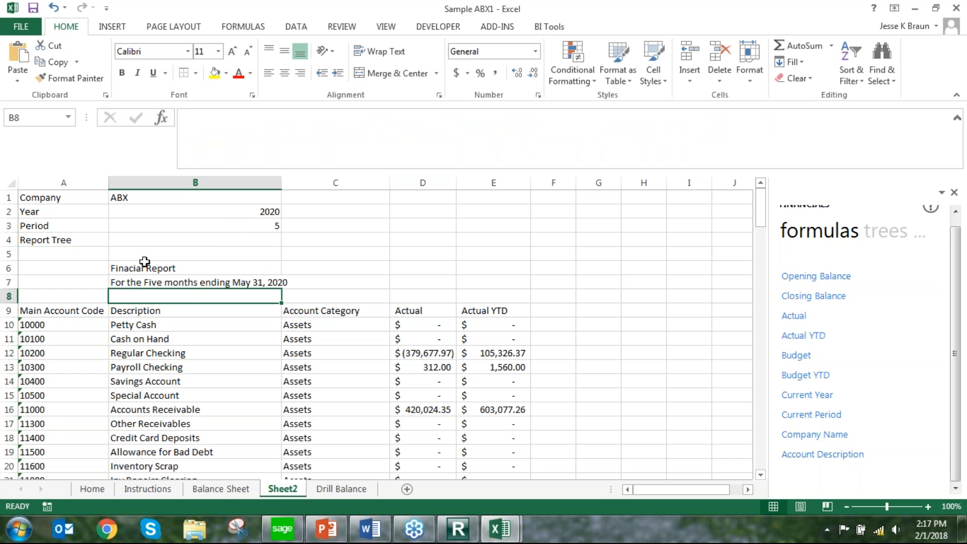
Correct the spelling of the title in B6 to "Financial Report"
left_click(130, 267)
double_click(130, 267)
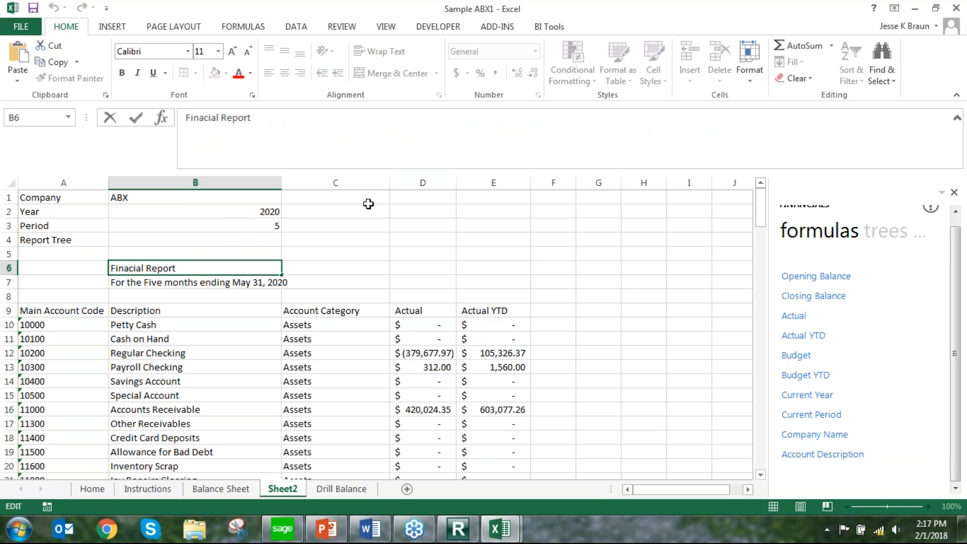
type("n")
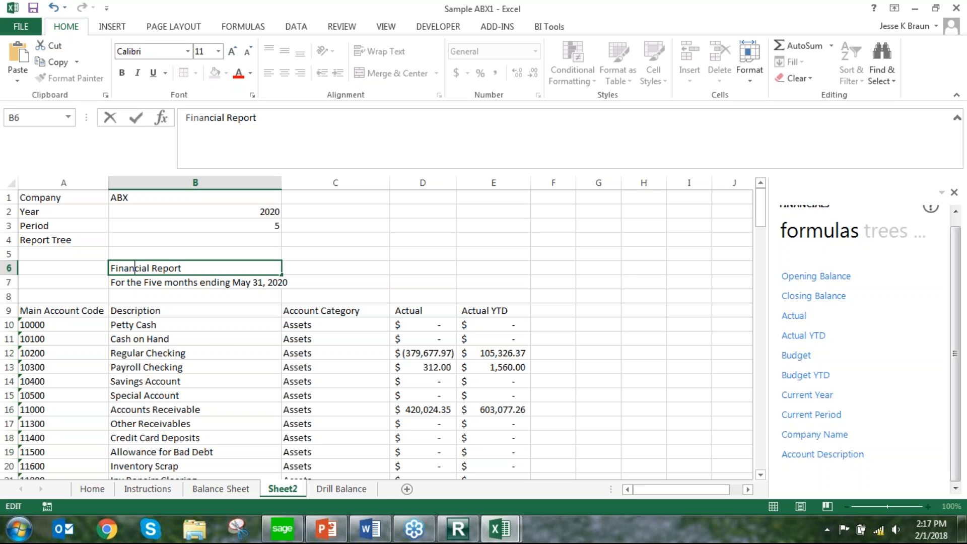
key("Return")
Make the title and period heading in B6:B7 bold and centred
left_click_drag(148, 269, 147, 278)
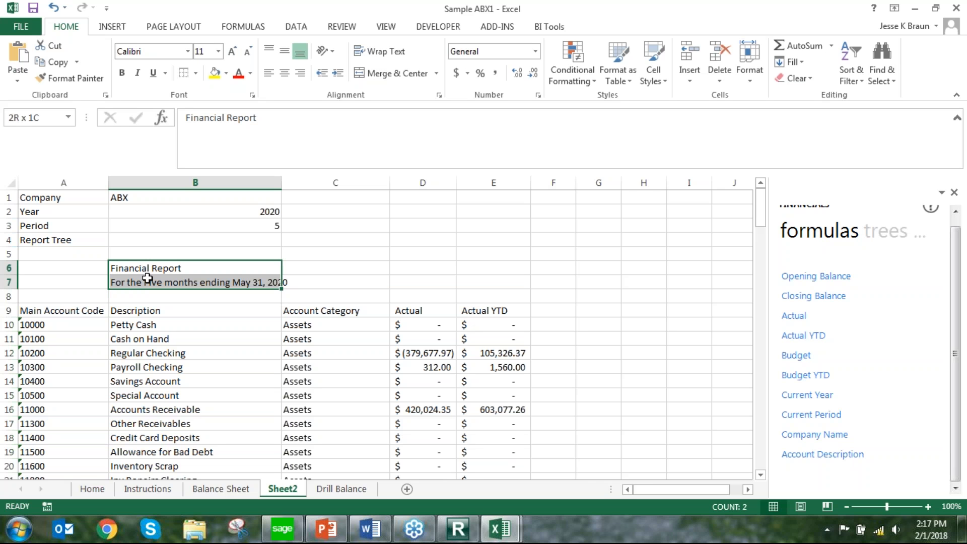
left_click(121, 73)
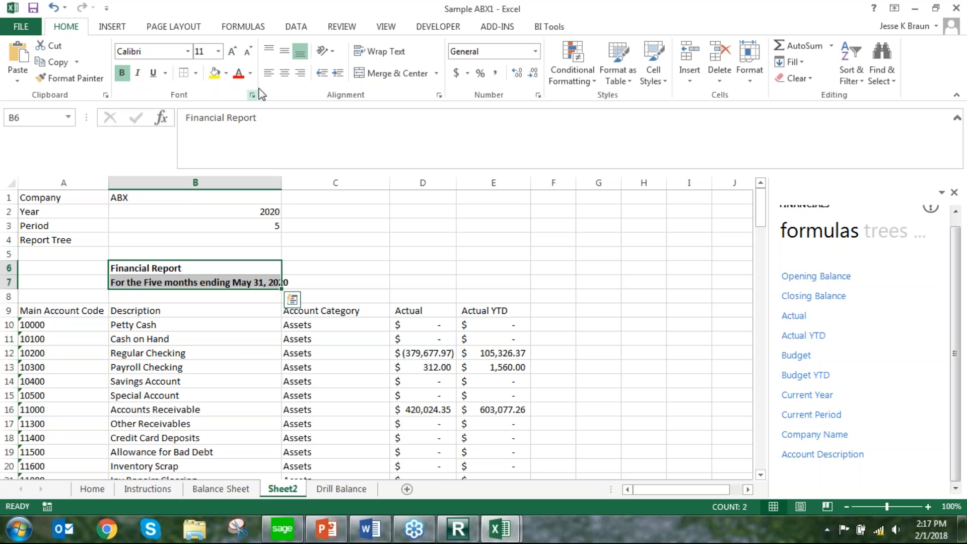
left_click(285, 73)
left_click(355, 278)
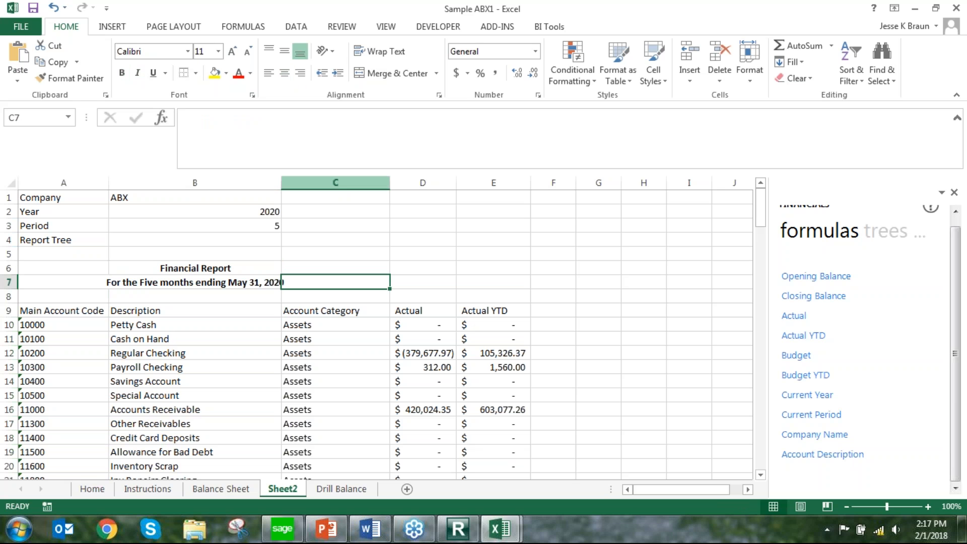
Hide the Account Category column C
left_click(335, 183)
right_click(345, 183)
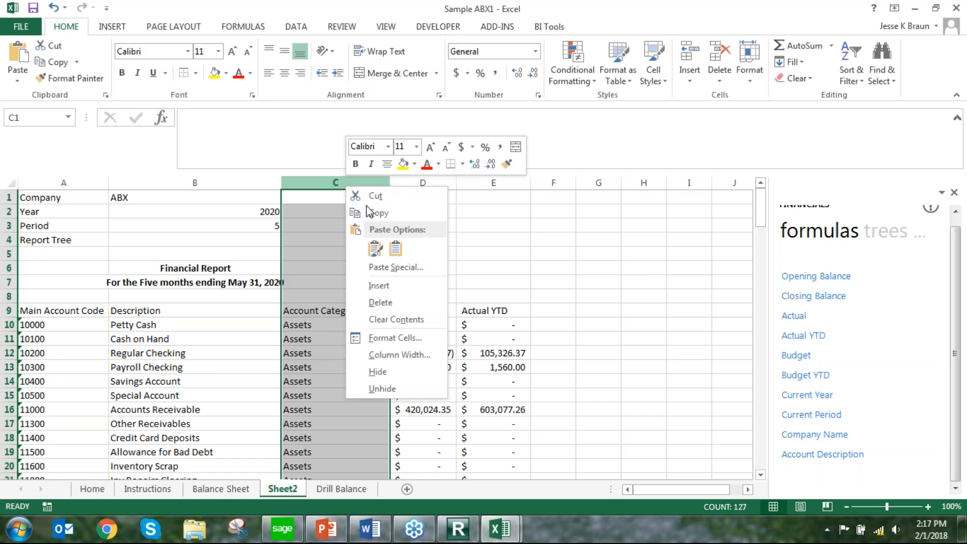
left_click(383, 372)
left_click(427, 310)
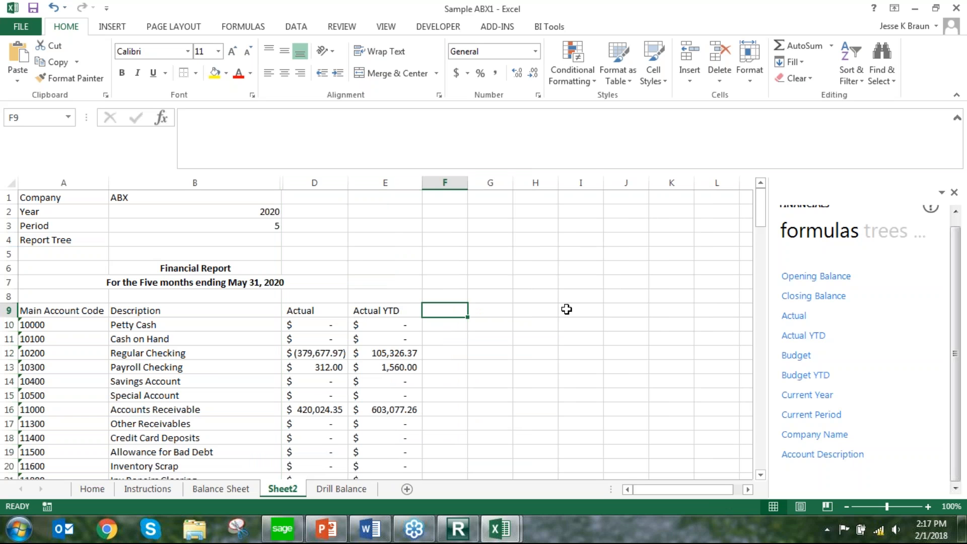
scroll(537, 304, "down", 2)
scroll(545, 313, "up", 2)
left_click_drag(75, 271, 317, 297)
left_click_drag(345, 339, 382, 388)
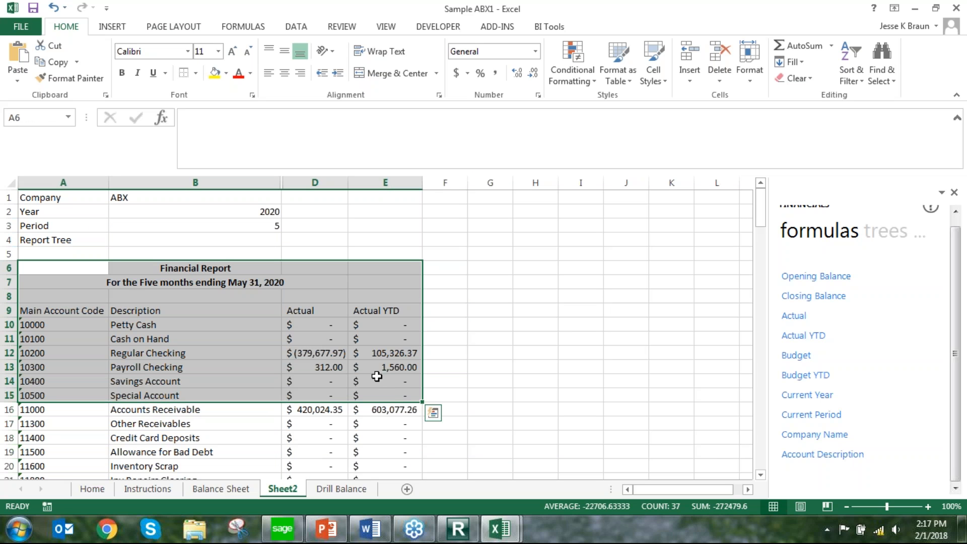
left_click(101, 274)
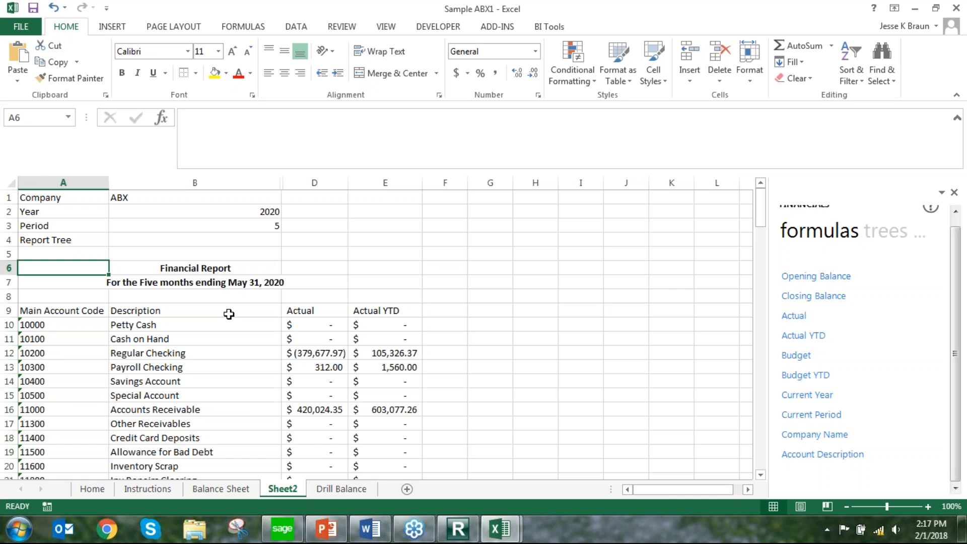
Look at the email sending options in the BI Tools Distribution Settings, then close them
left_click(550, 28)
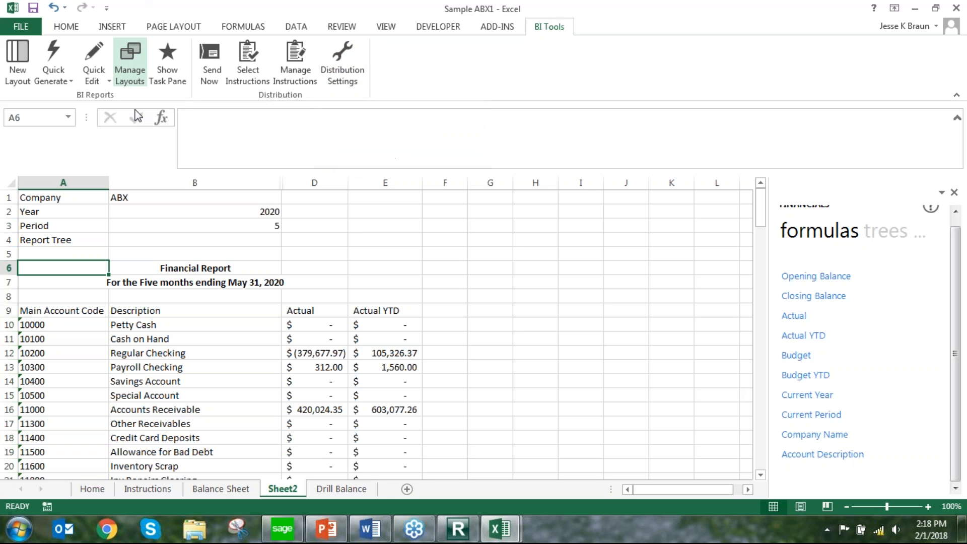
left_click(348, 76)
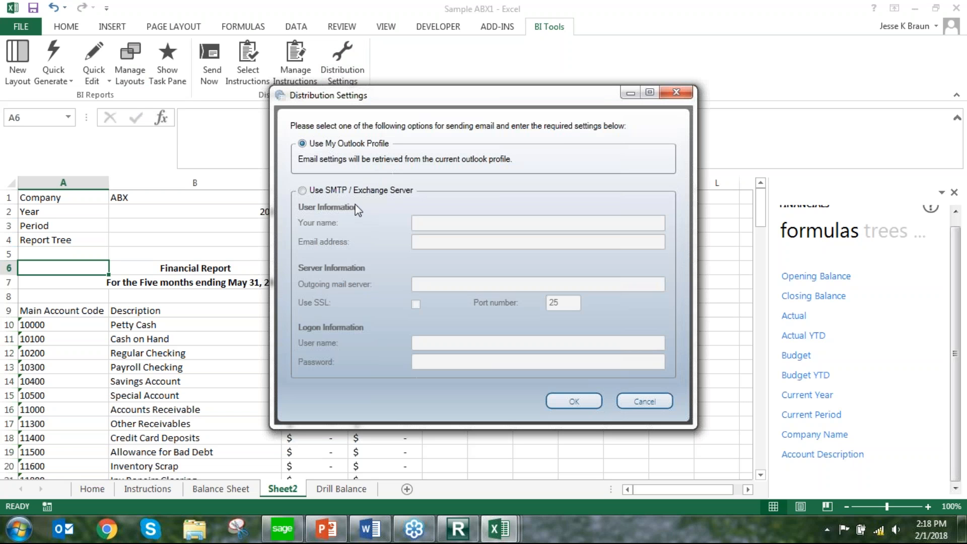
left_click(676, 93)
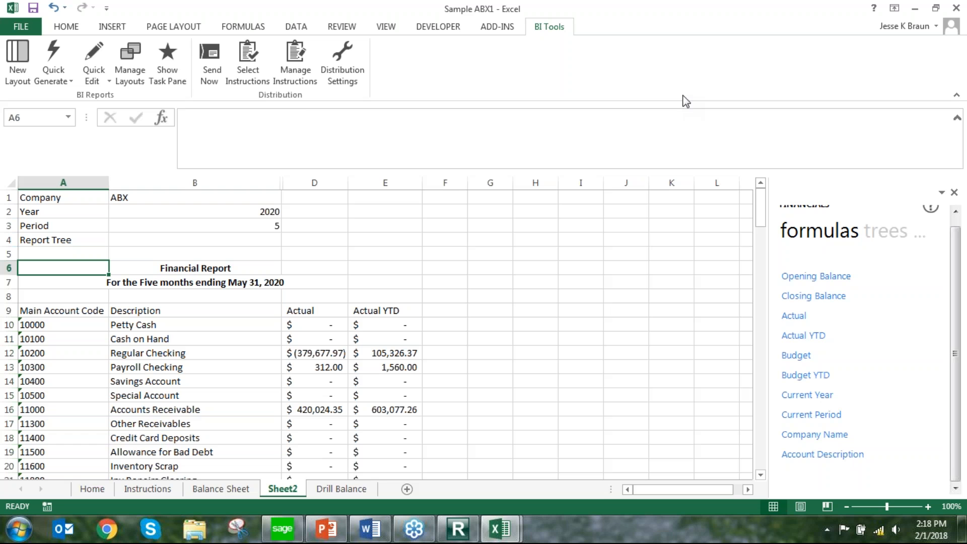
Edit the distribution instruction New, enable email for it and go through its recipient, subject and message body
left_click(297, 79)
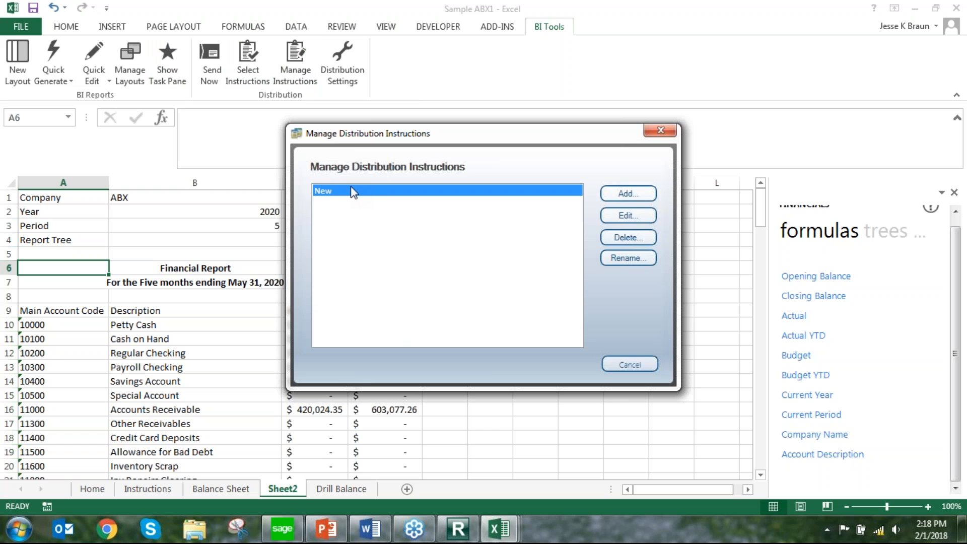
left_click(619, 221)
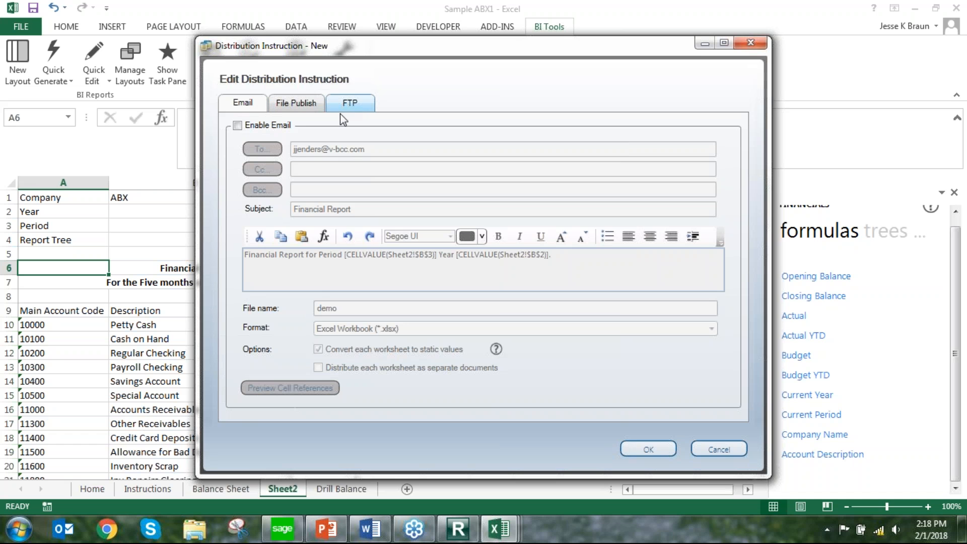
left_click(237, 126)
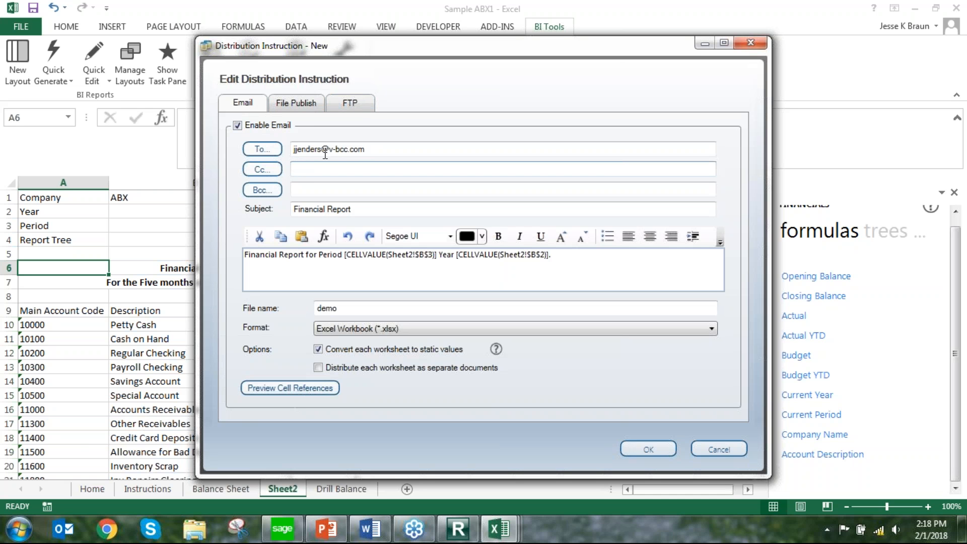
left_click(379, 150)
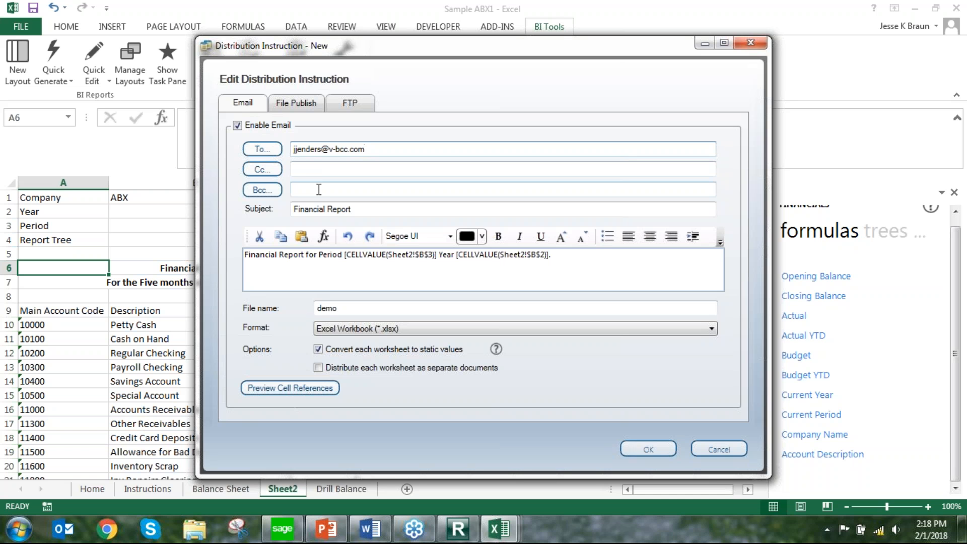
left_click(358, 213)
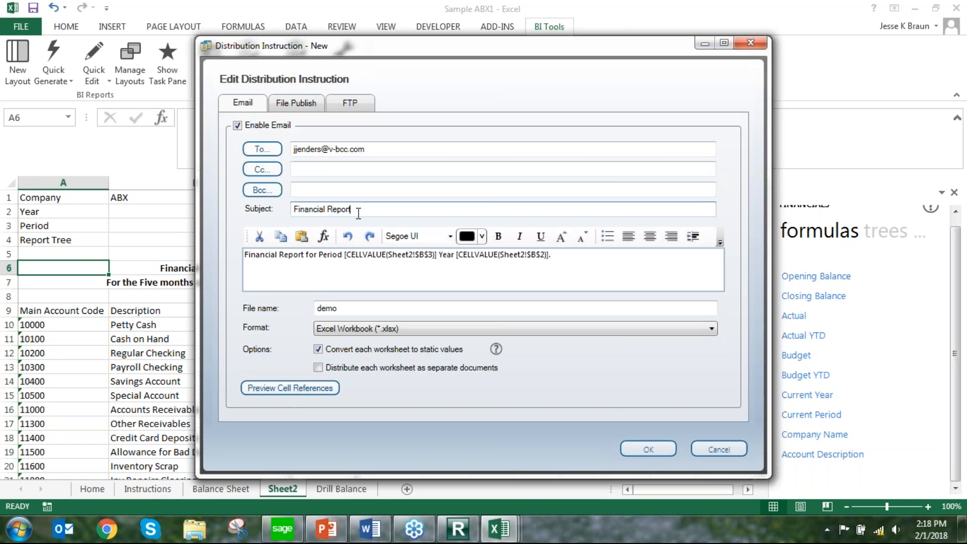
left_click(294, 280)
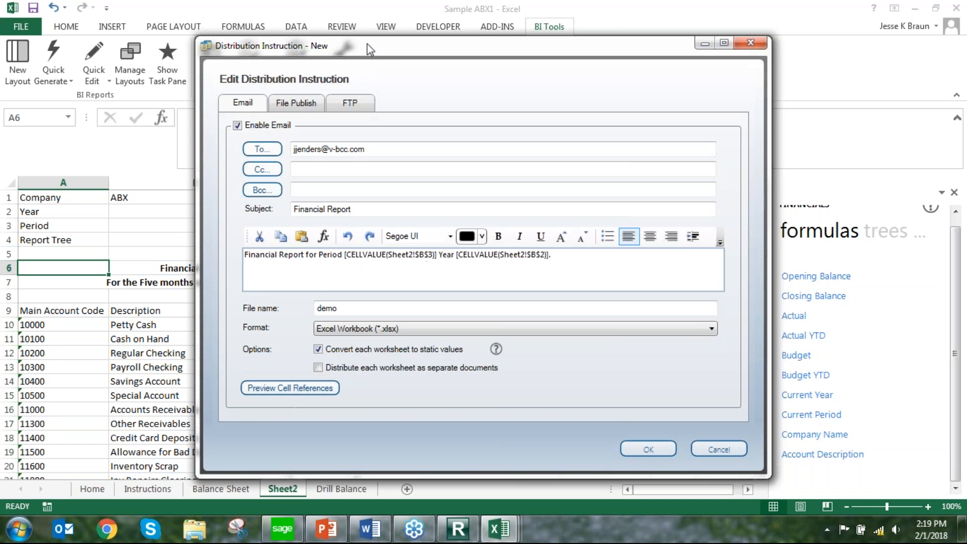
Examine the file format choices and the static values option for the emailed report
left_click_drag(371, 52, 502, 38)
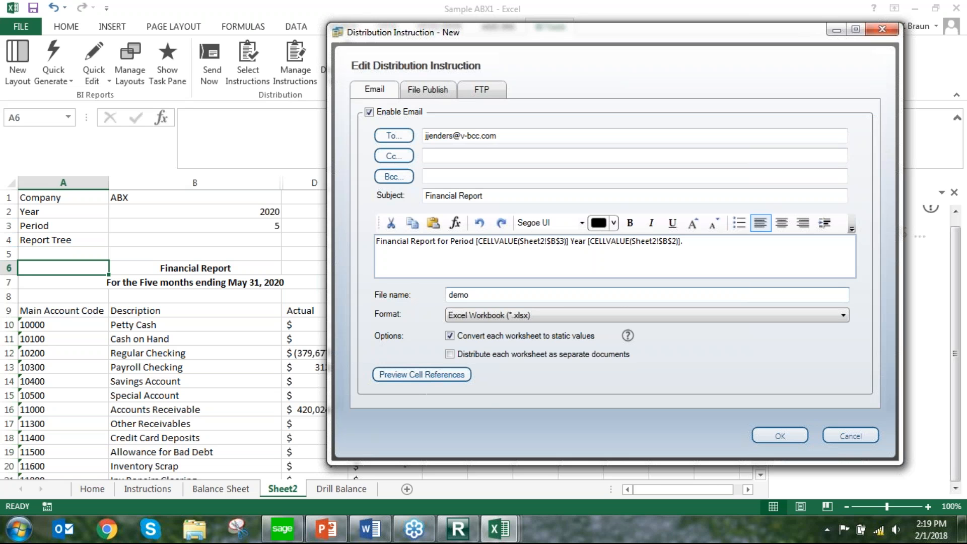
left_click(487, 317)
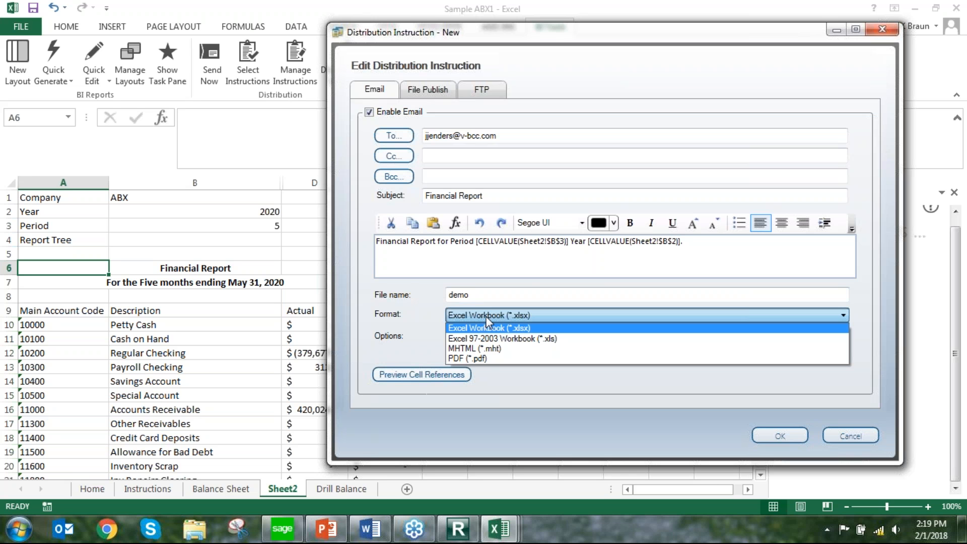
left_click(487, 319)
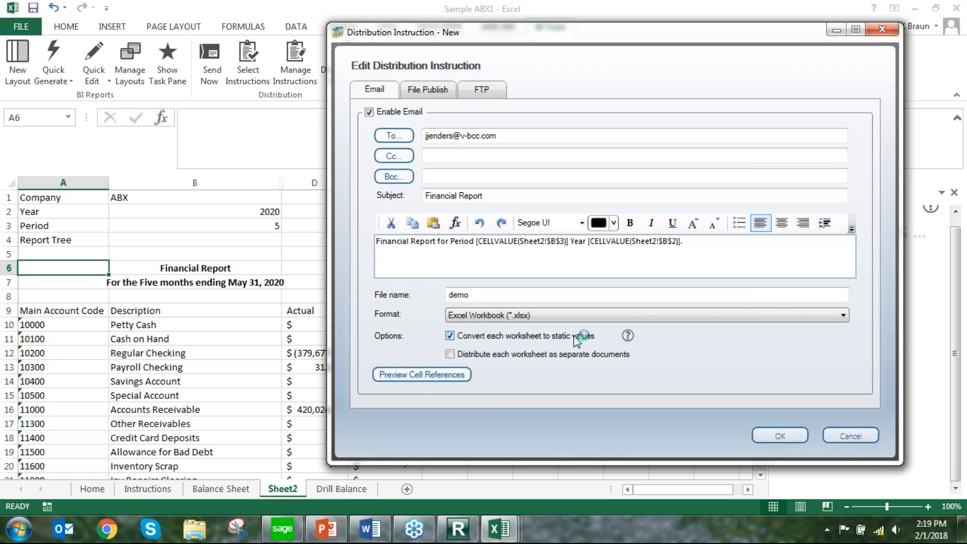
mouse_move(629, 339)
Turn off email for the instruction, check its File Publish settings and save the instruction
left_click(369, 113)
left_click(423, 91)
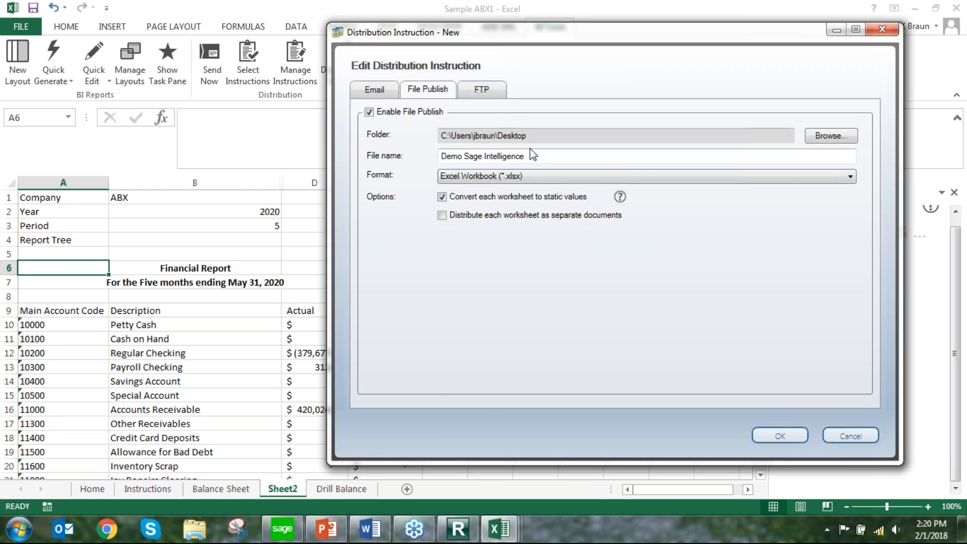
left_click(788, 431)
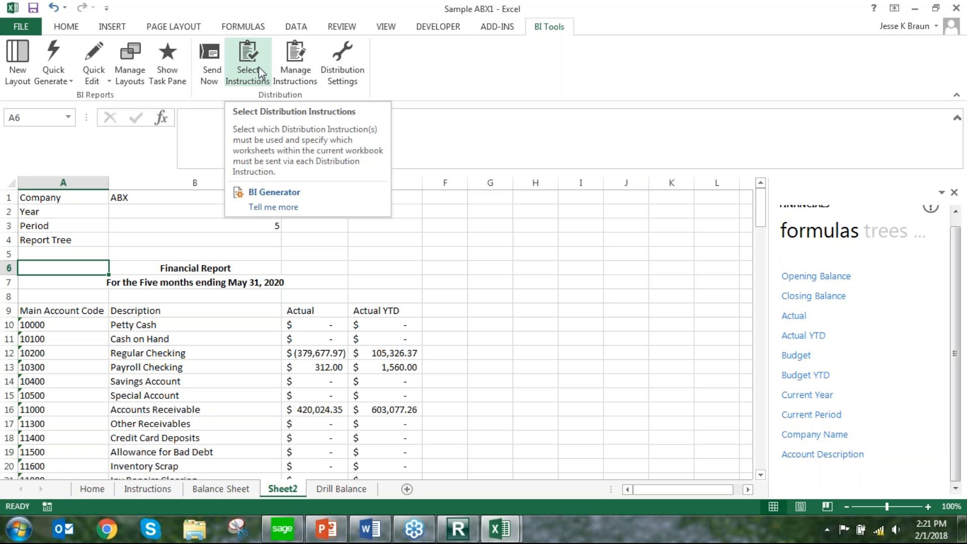
Assign the distribution instruction New to the Balance Sheet and Sheet2 worksheets and send the distribution
left_click(259, 67)
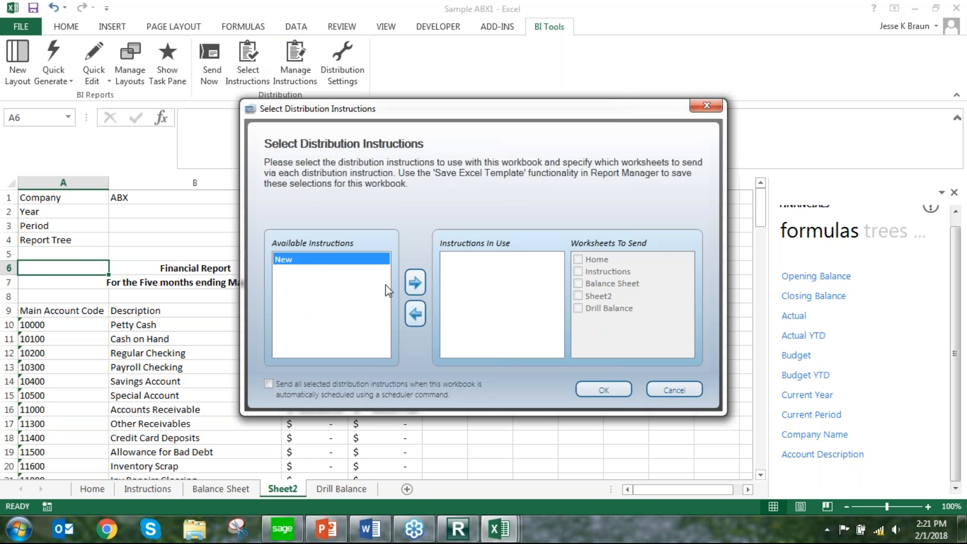
left_click(416, 282)
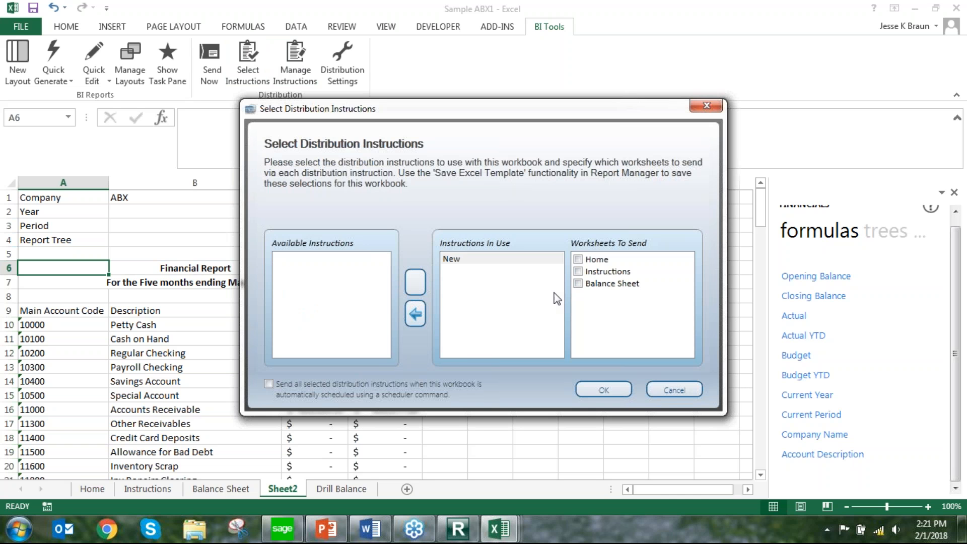
left_click(579, 283)
left_click(579, 296)
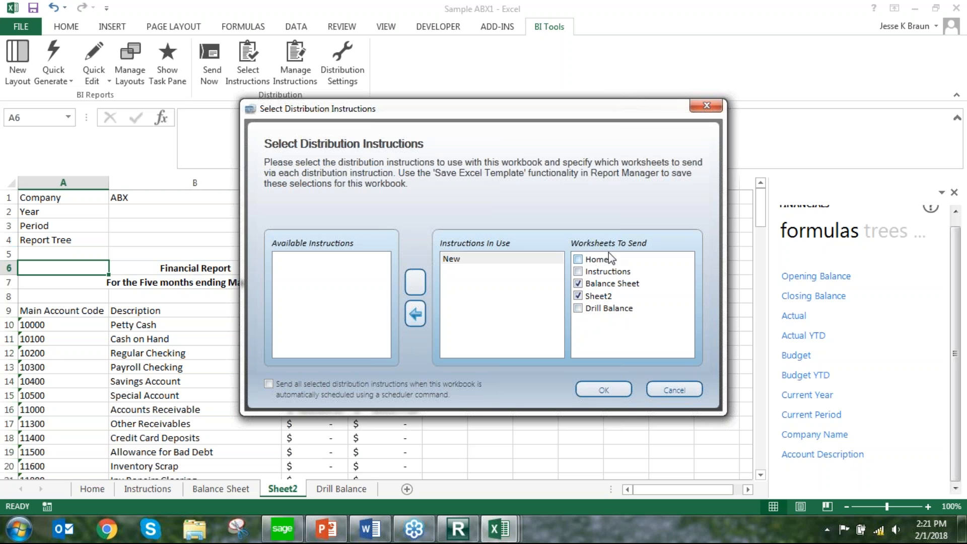
left_click(609, 393)
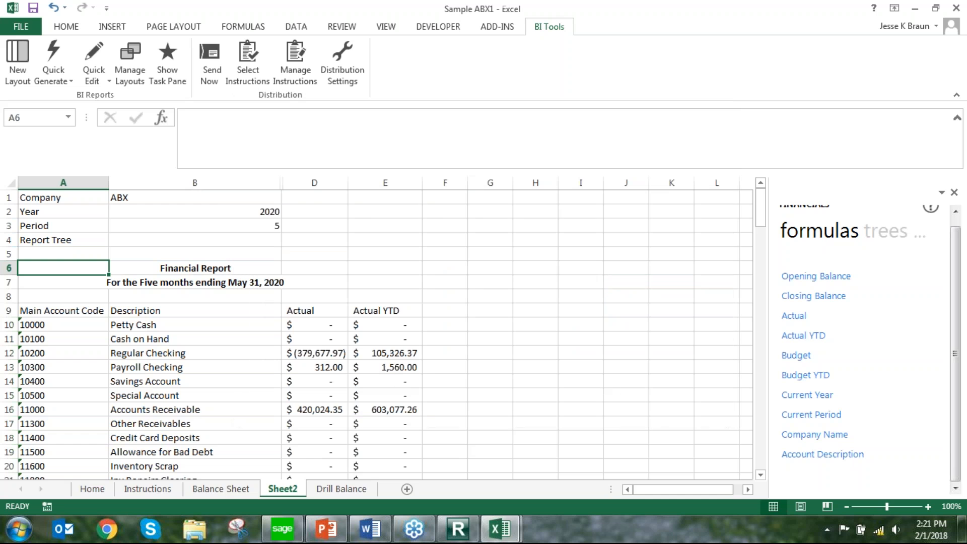
left_click(216, 70)
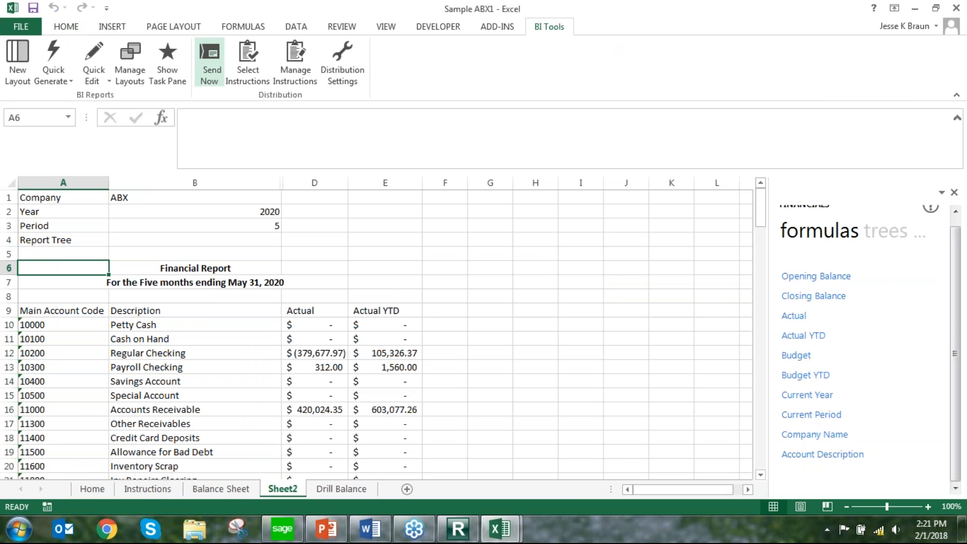
Open the published Demo Sage Intelligence.xlsx from the desktop and inspect the Actual amounts on Sheet2 for static values
left_click(915, 9)
left_click(916, 8)
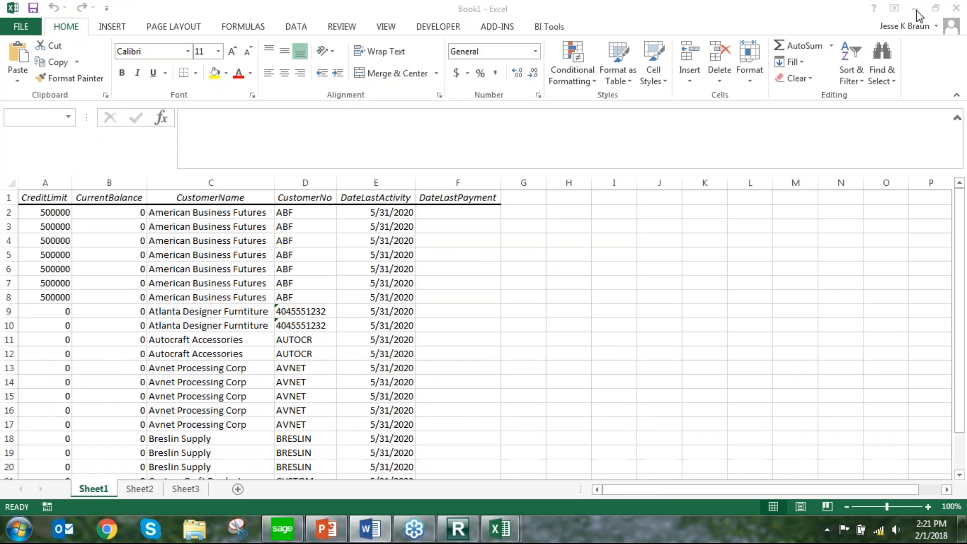
left_click(915, 10)
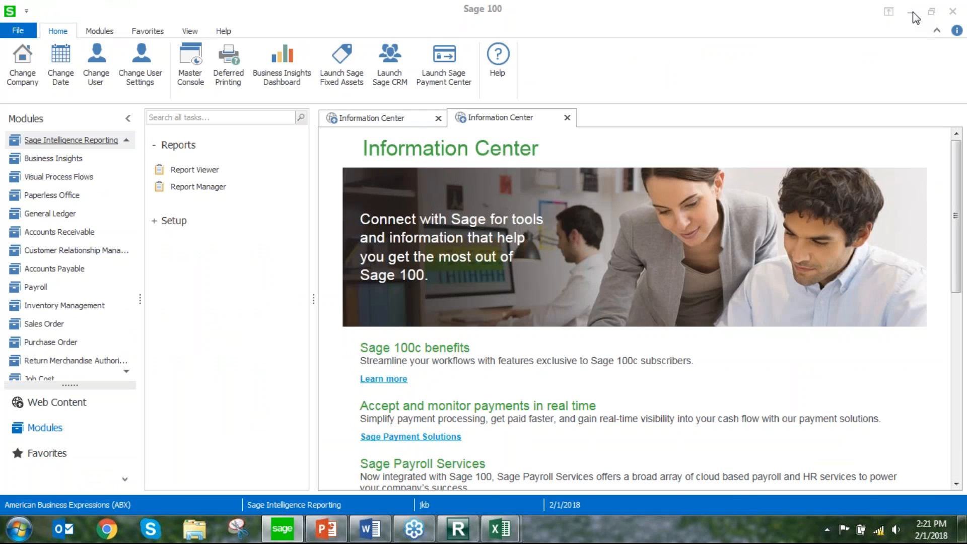
left_click(913, 12)
double_click(87, 445)
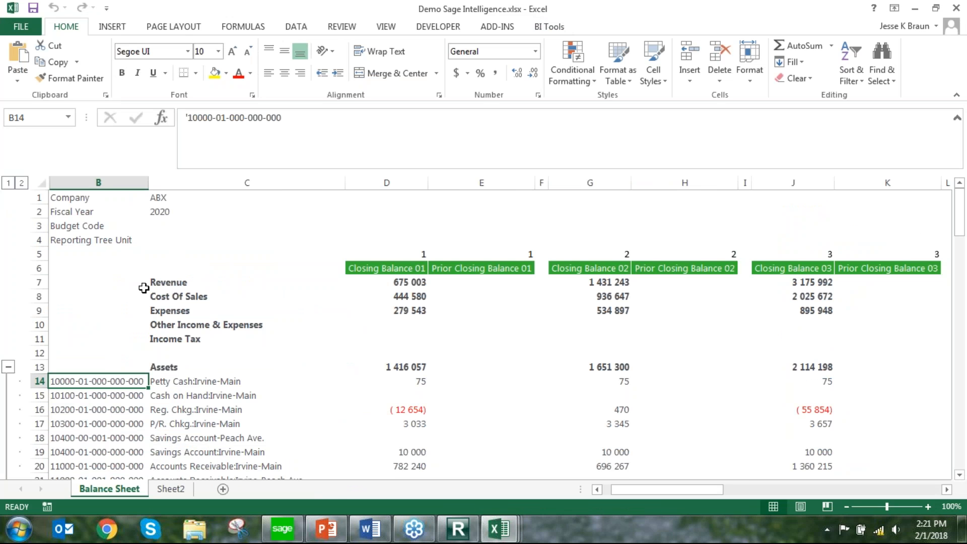
left_click(171, 490)
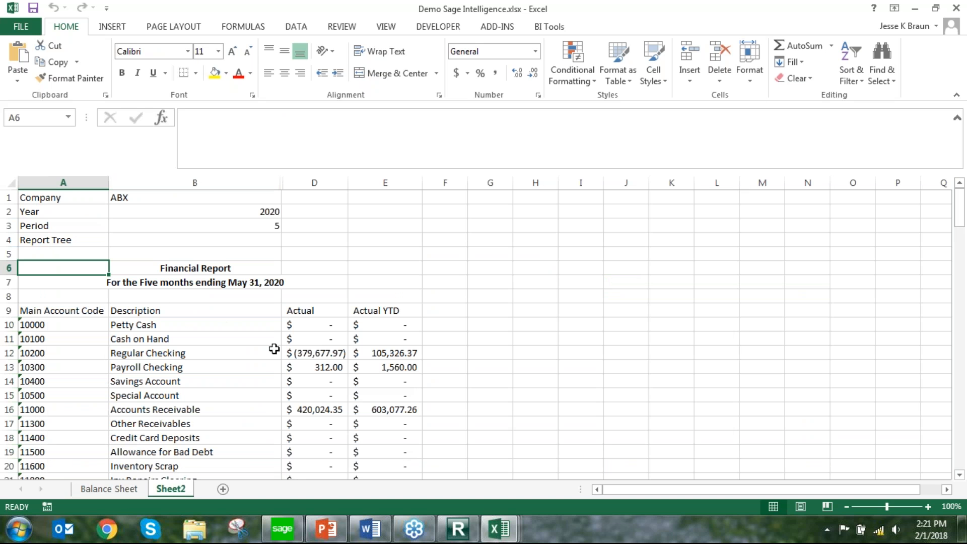
left_click(301, 355)
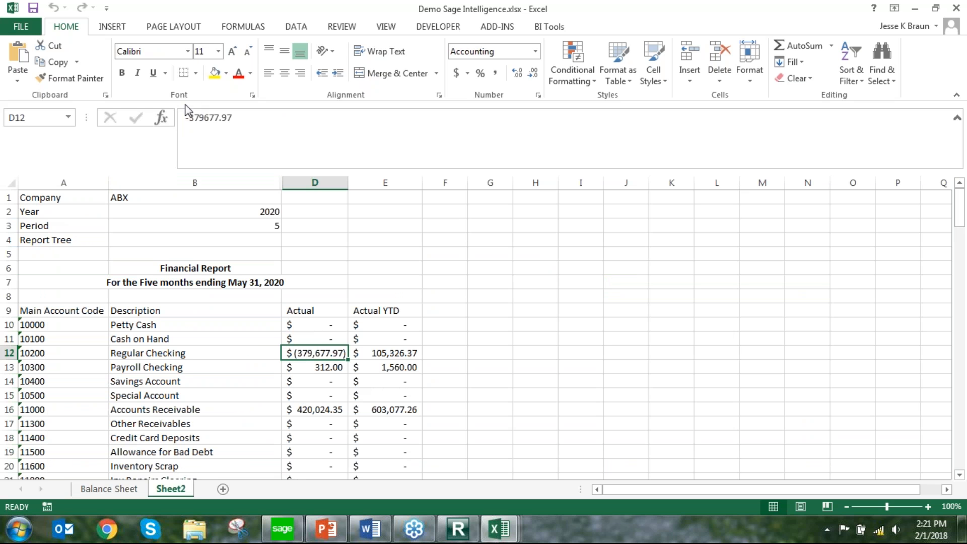
left_click(325, 366)
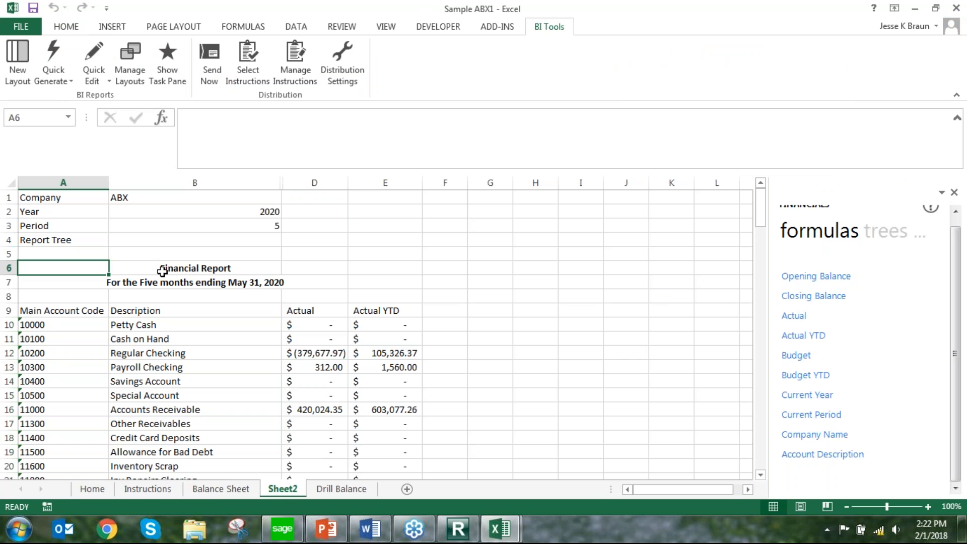
Switch to Report Manager, display the report properties and select the Sample ABX report in the Custom folder
left_click(21, 26)
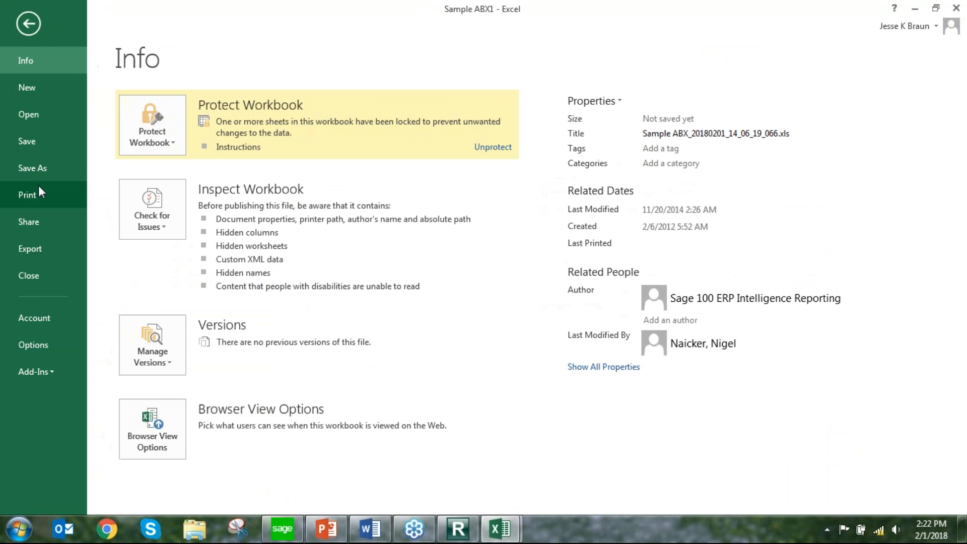
left_click(27, 24)
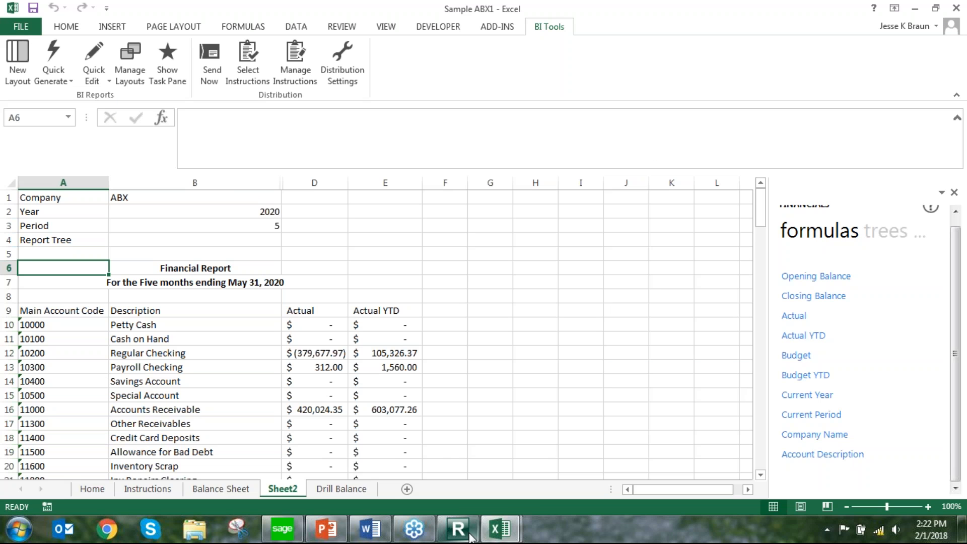
mouse_move(471, 538)
left_click(458, 388)
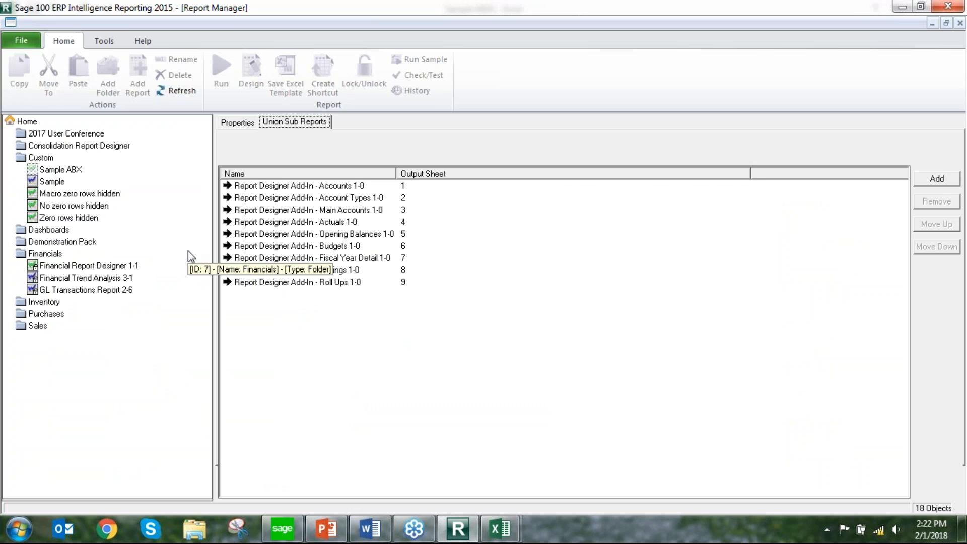
left_click(67, 171)
left_click(237, 123)
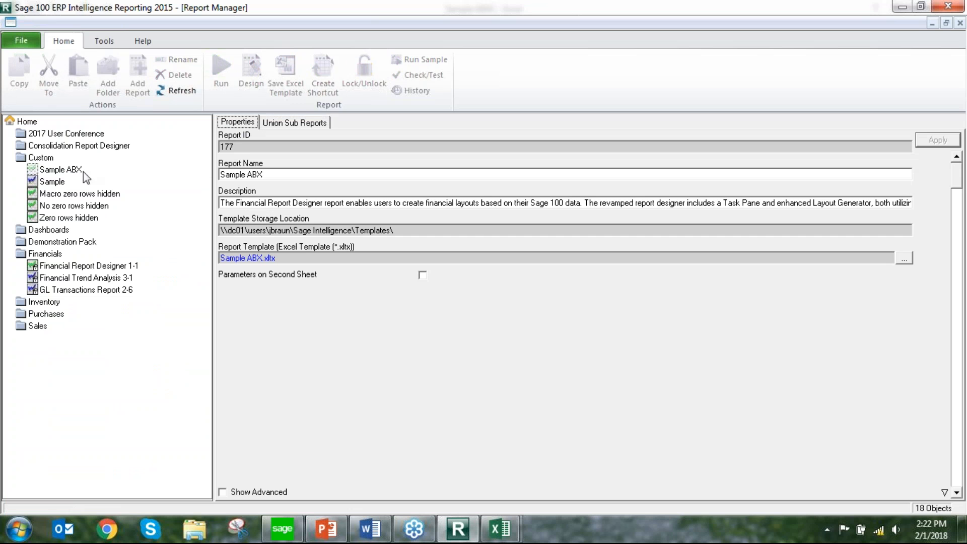
left_click(56, 173)
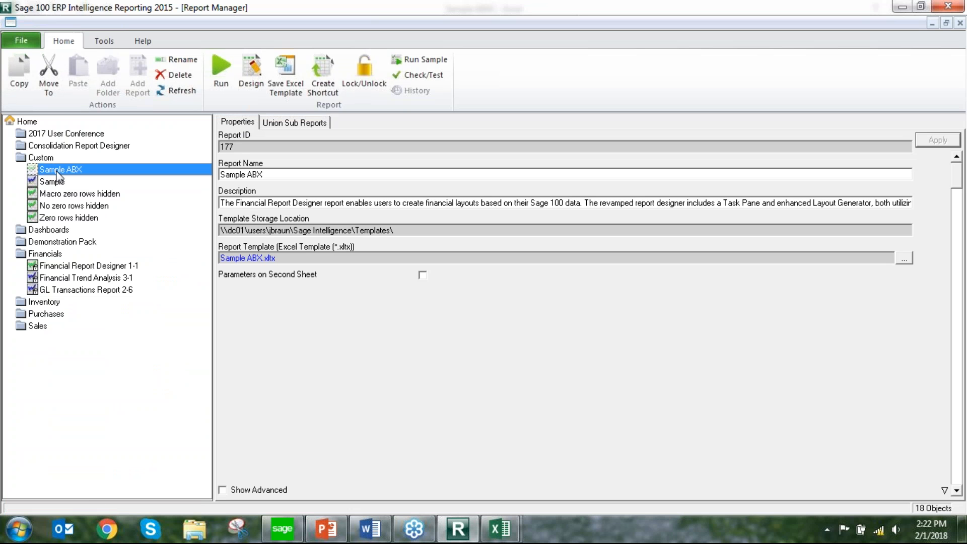
Save the open Sample ABX1 workbook as the report's Excel template Sample ABX.xltx, replacing the existing file, and reselect the report
left_click(297, 94)
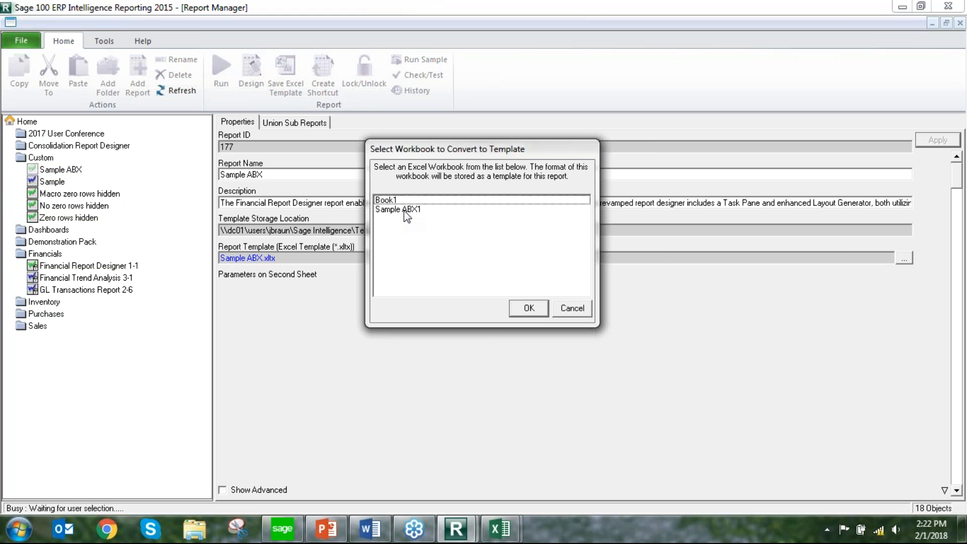
left_click(407, 210)
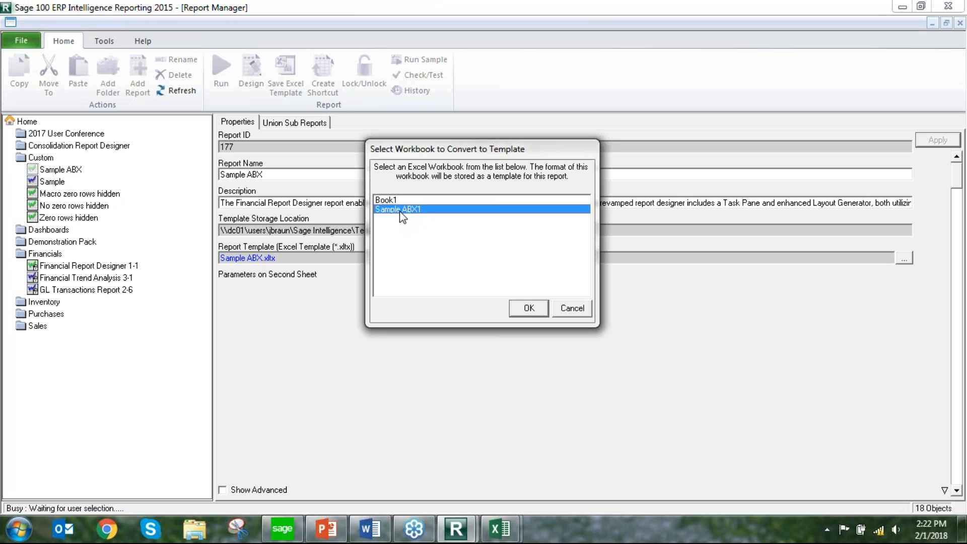
left_click(527, 304)
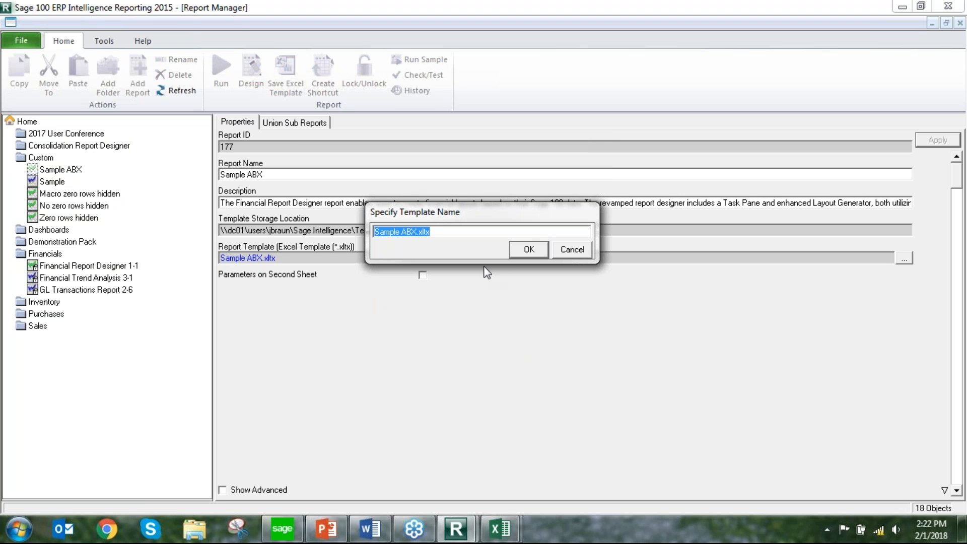
left_click(524, 248)
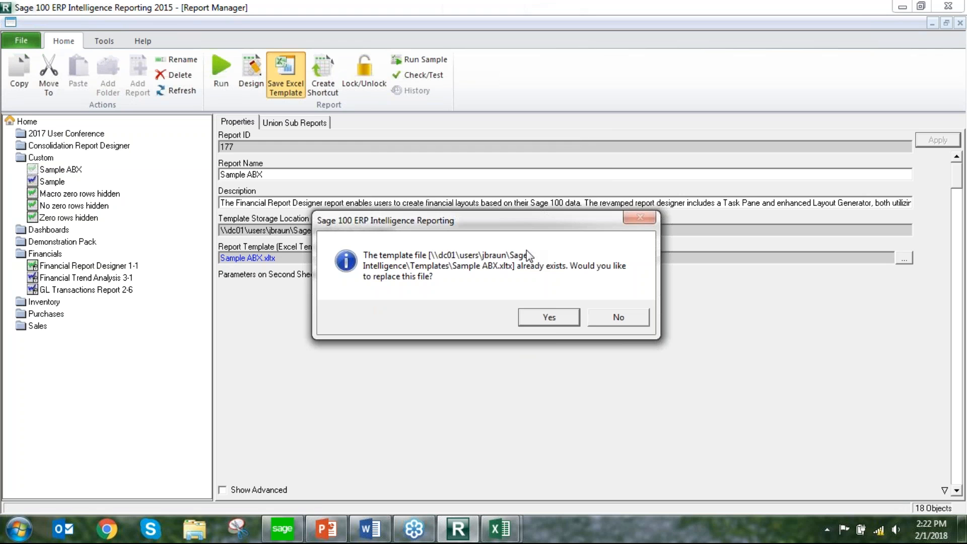
left_click(544, 321)
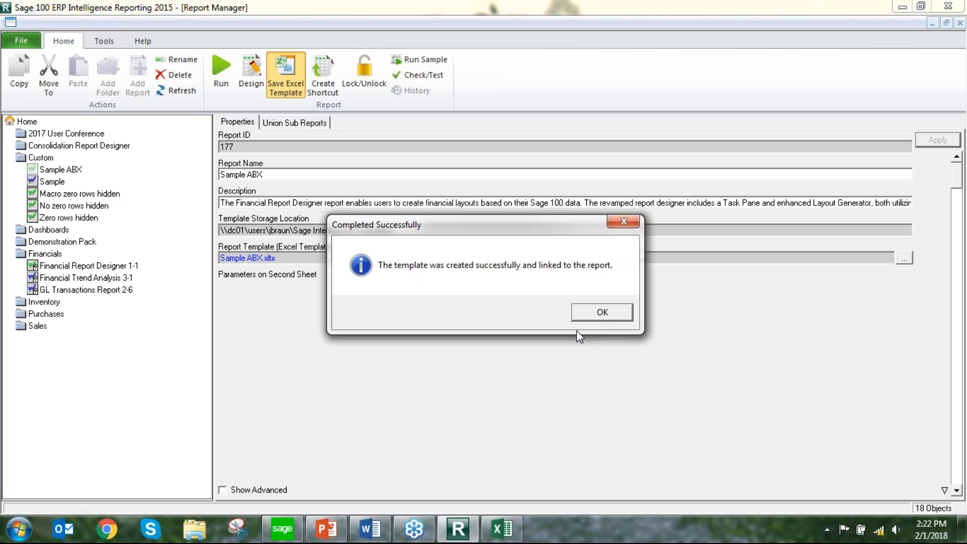
left_click(598, 318)
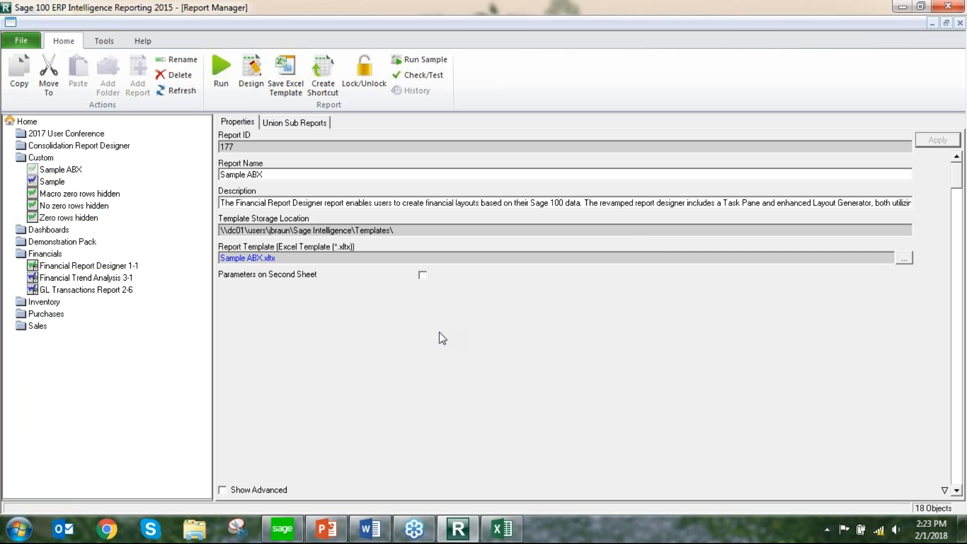
left_click(76, 170)
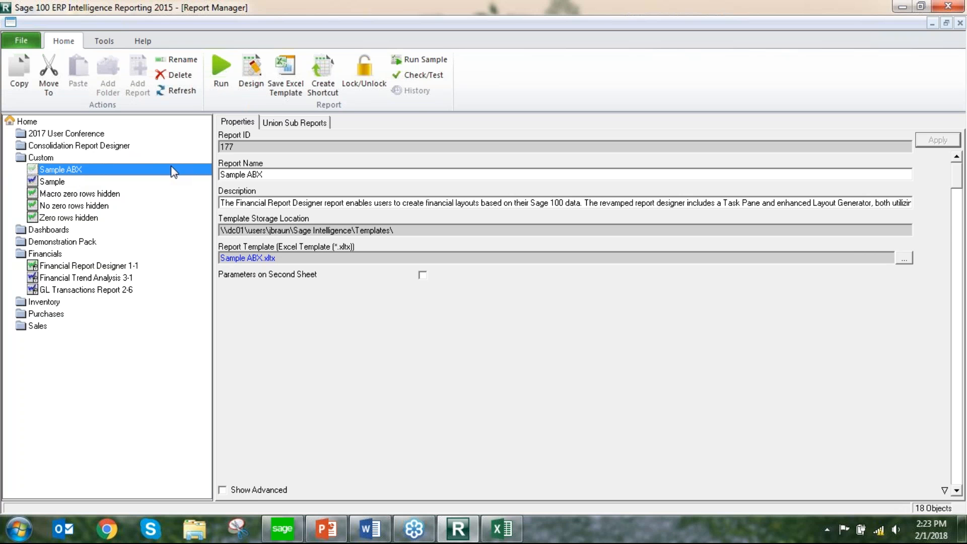
Run the Sample ABX report and maximize the generated Sample ABX1 workbook
left_click(219, 68)
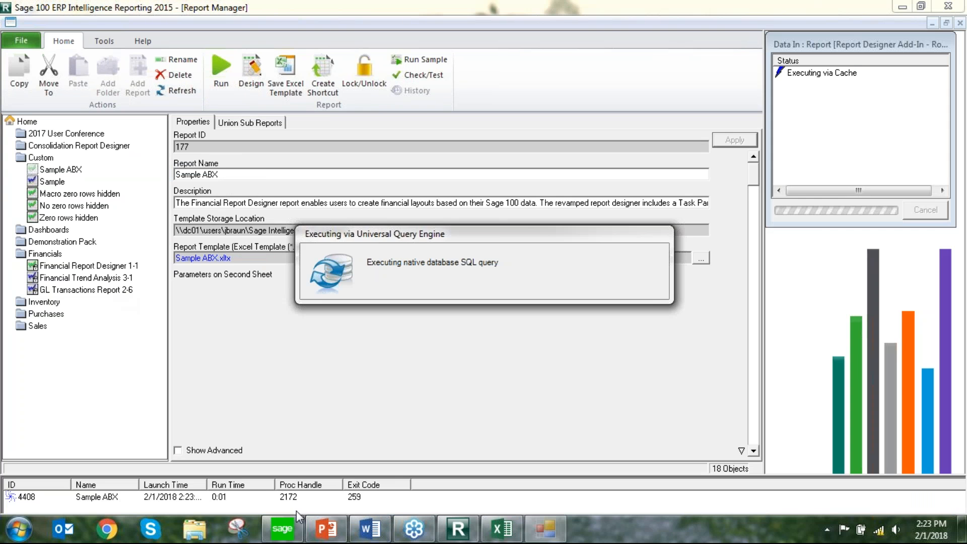
mouse_move(453, 535)
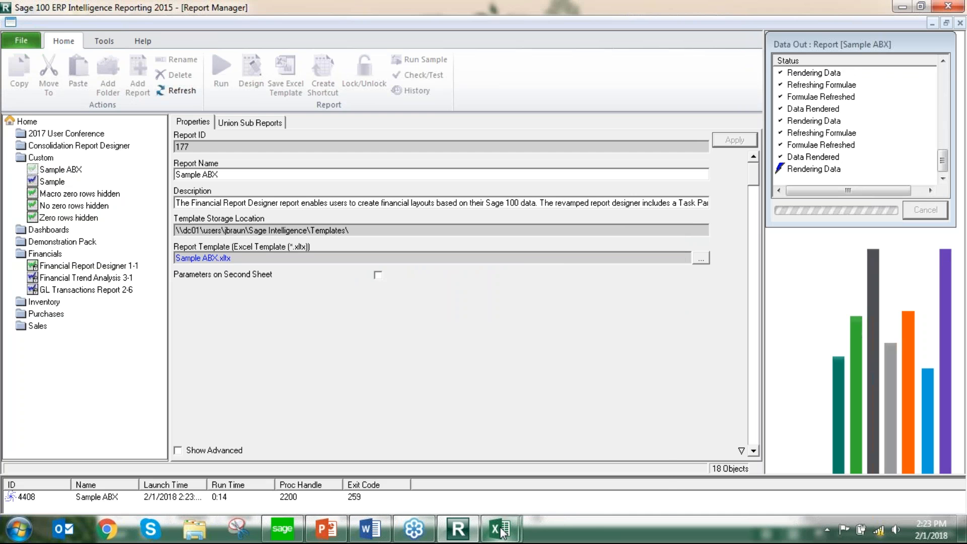
mouse_move(502, 532)
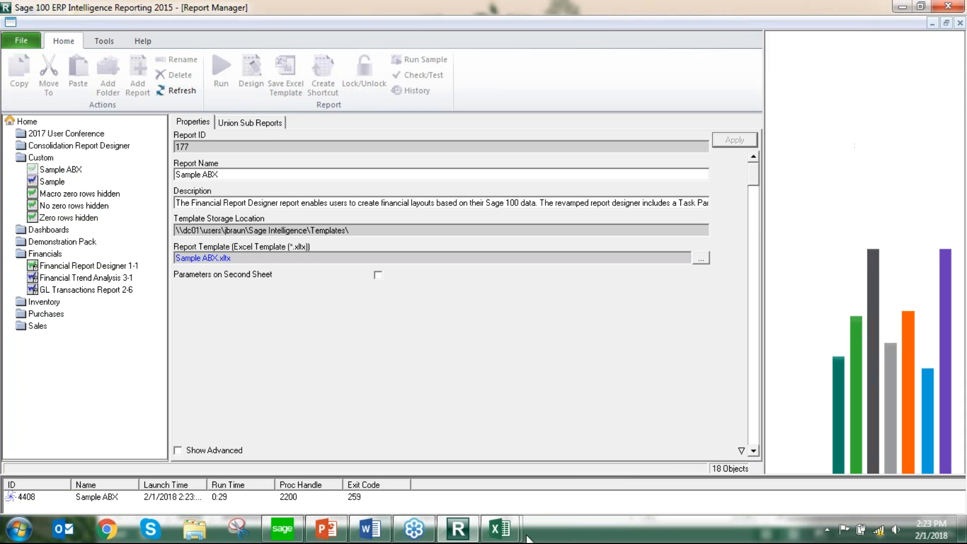
left_click(542, 480)
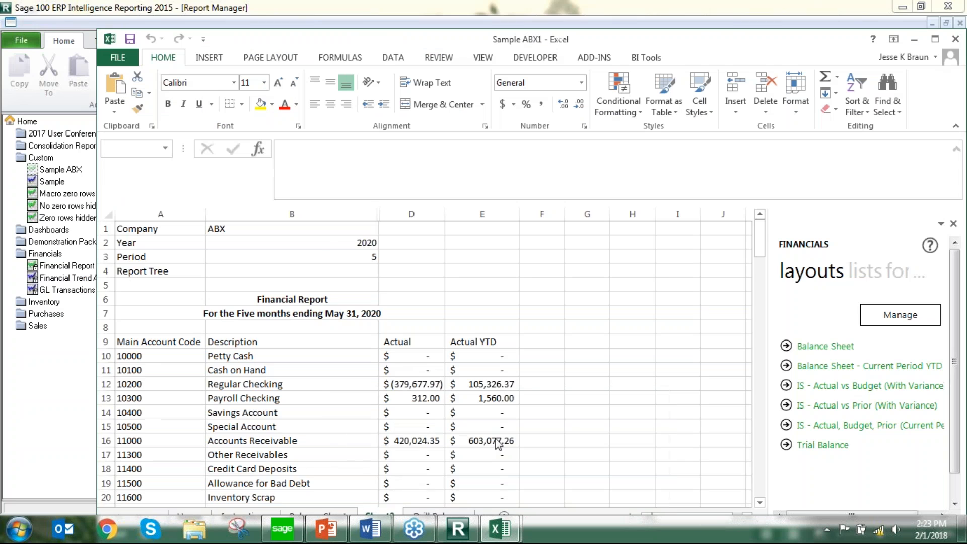
double_click(382, 39)
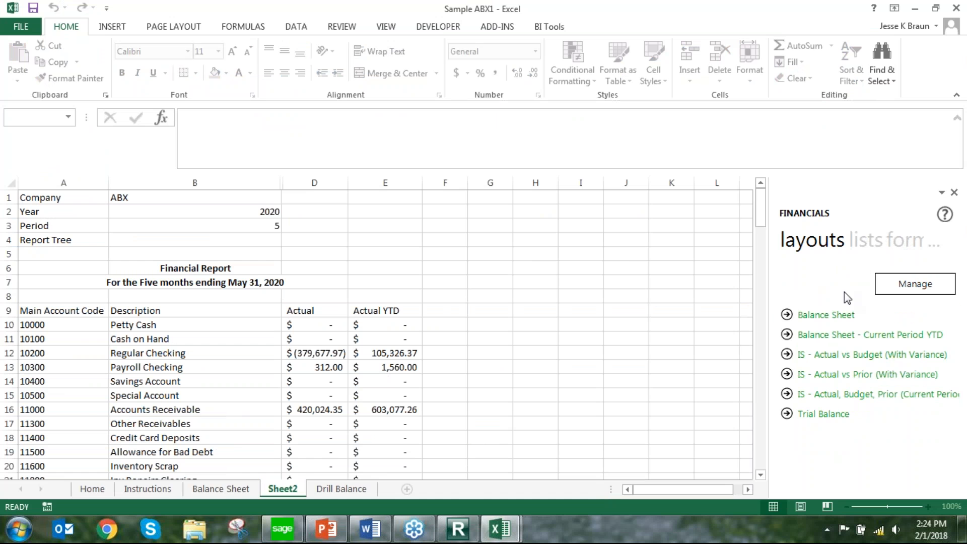
Generate the Balance Sheet layout on a new worksheet
left_click(837, 316)
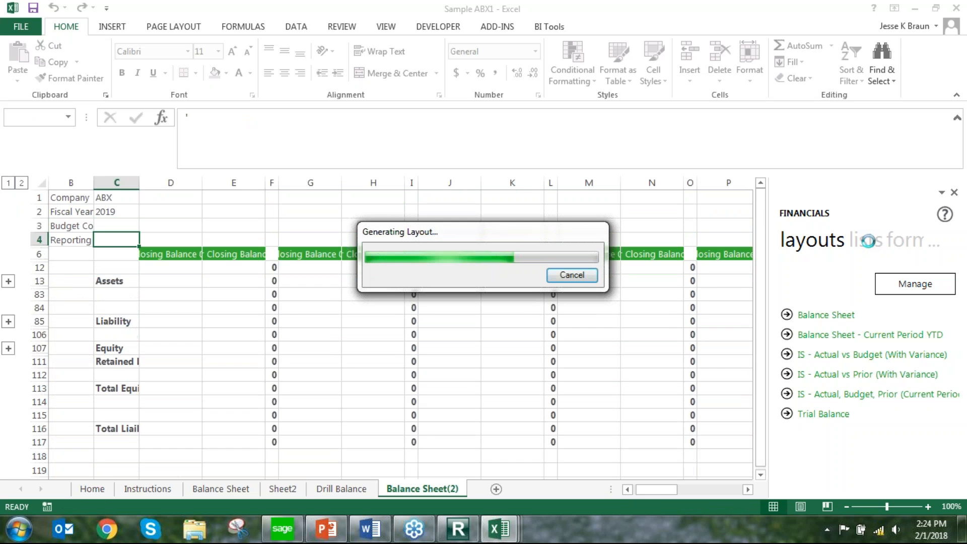
left_click(599, 312)
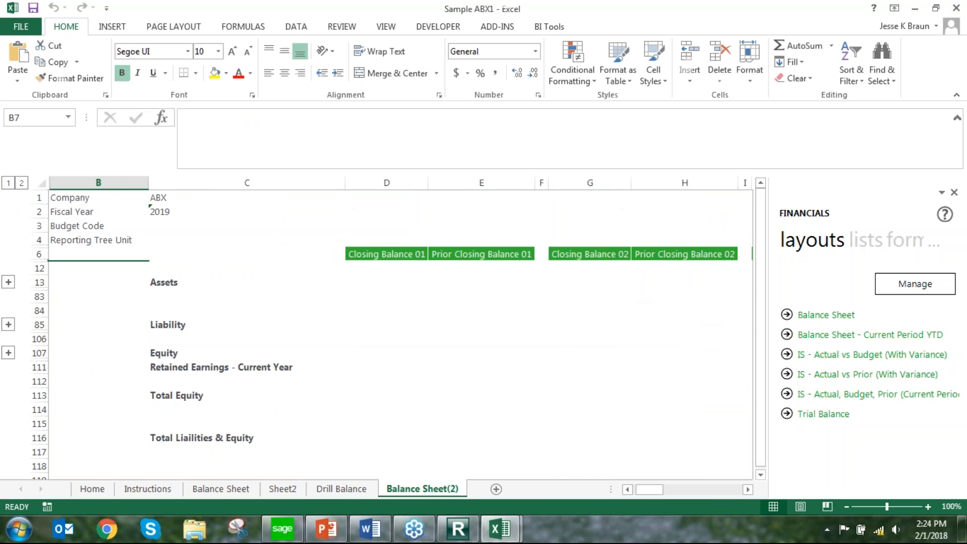
Display the reporting trees in the Financials pane and return to Sheet2
left_click(863, 241)
left_click(863, 241)
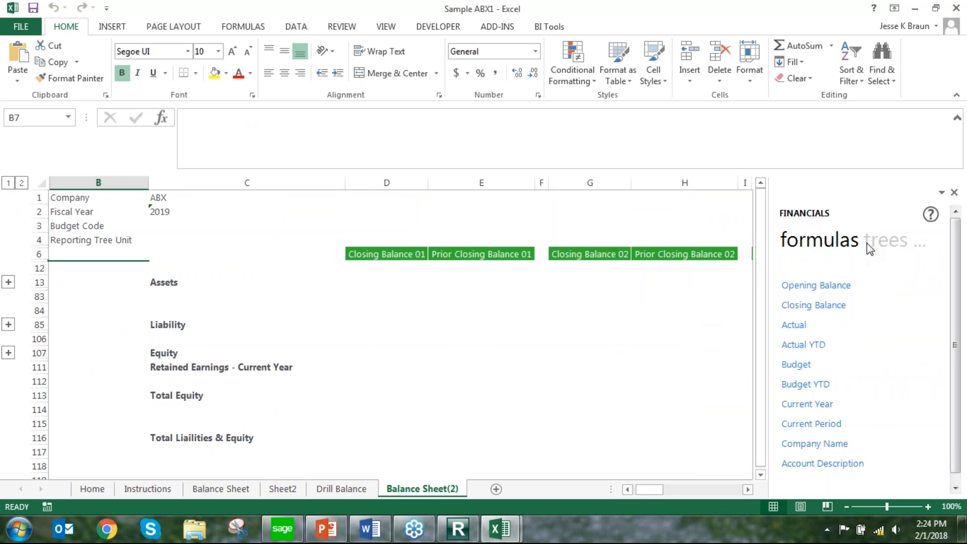
left_click(866, 242)
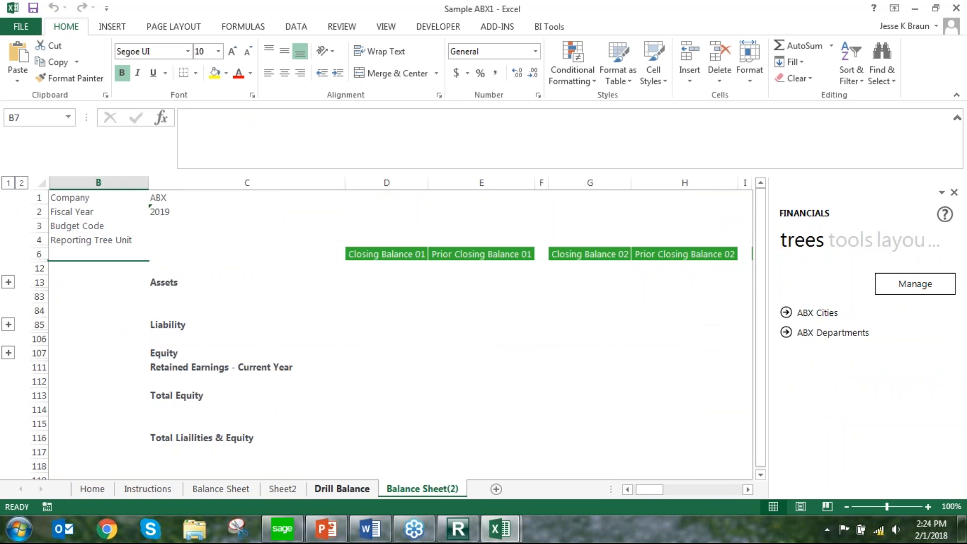
left_click(287, 495)
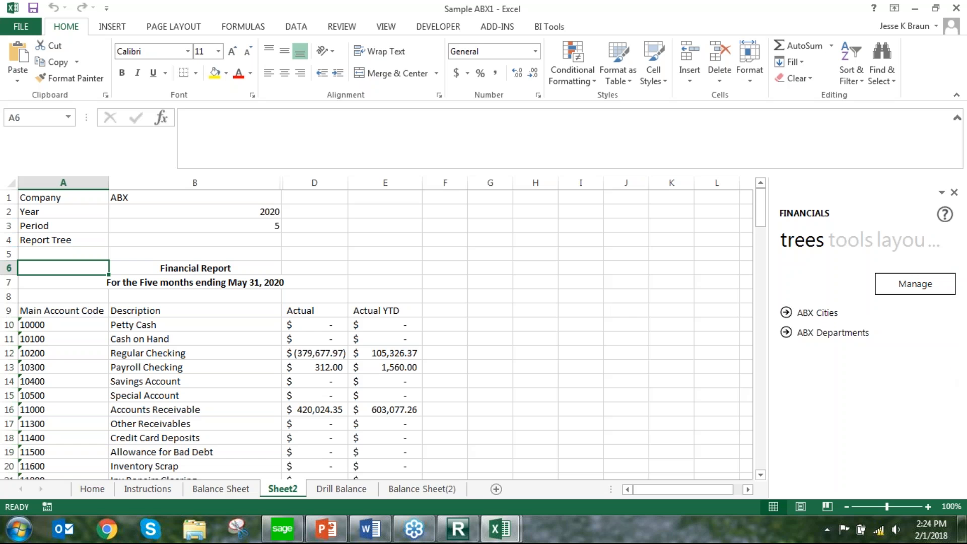
Open the ABX Cities reporting tree for editing and preview the accounts of the Irvine and All Cities units
left_click(909, 288)
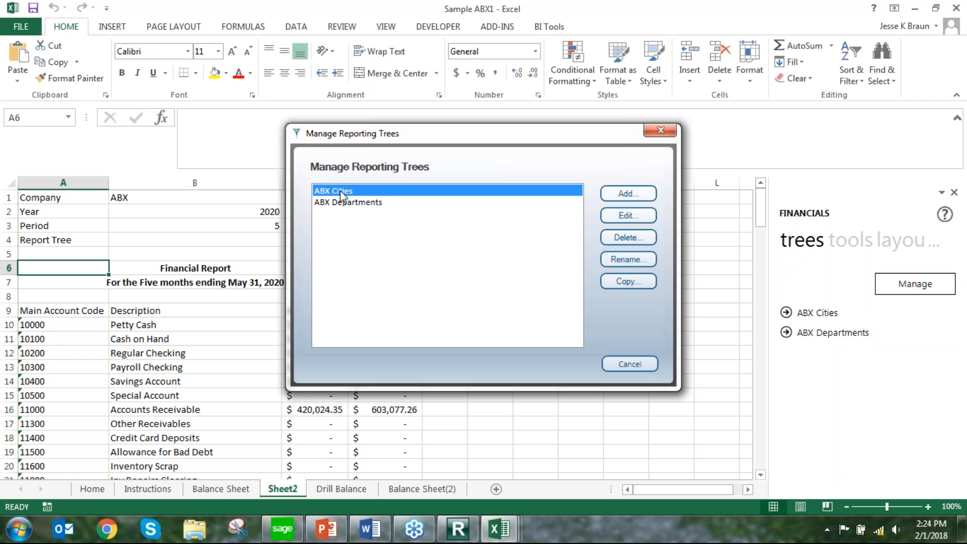
left_click(635, 215)
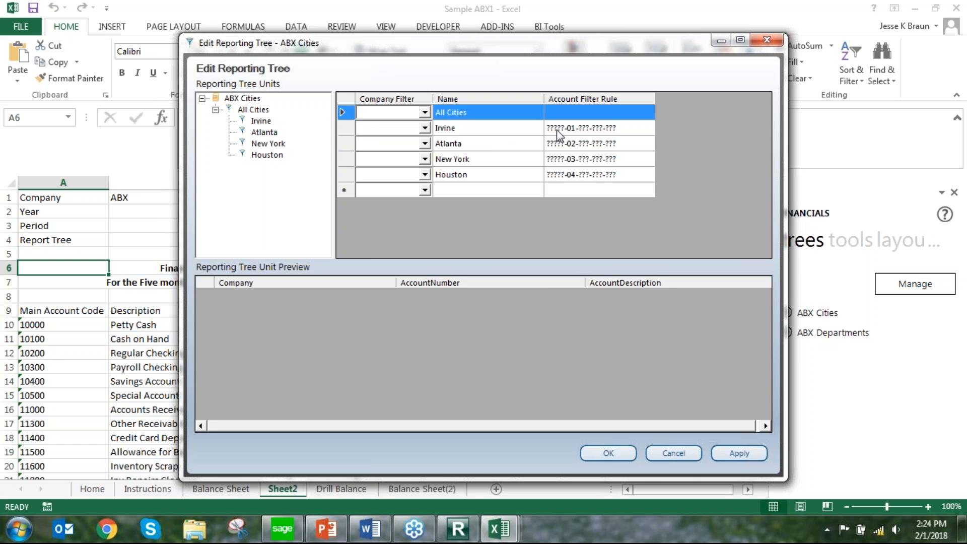
left_click(533, 132)
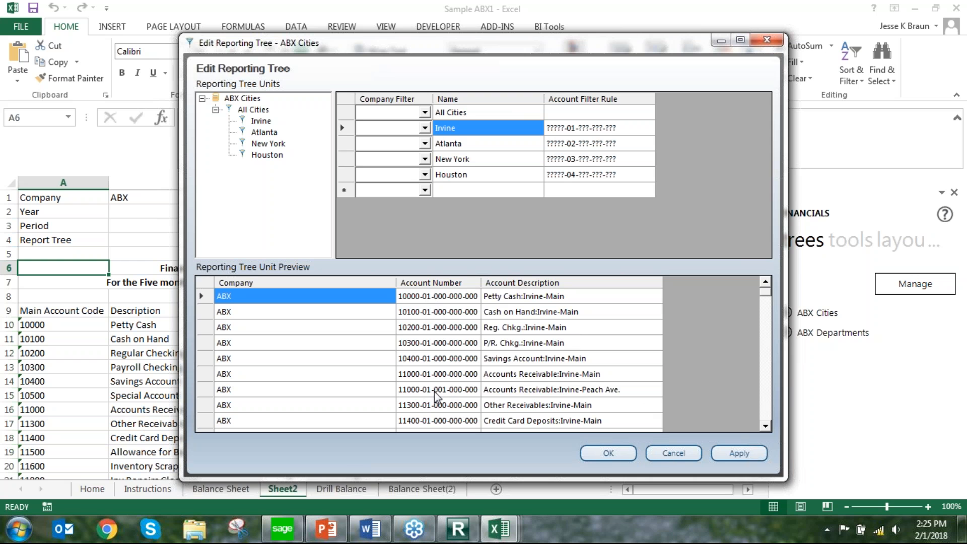
mouse_move(767, 294)
left_mouse_down()
mouse_move(772, 367)
mouse_move(769, 293)
left_mouse_up()
left_click(490, 112)
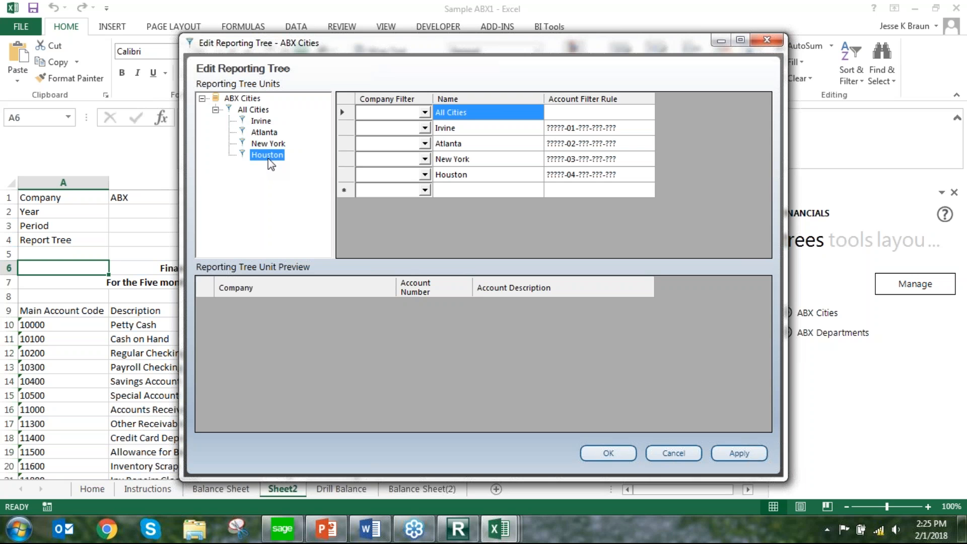
Move the Houston unit out of All Cities and back under it, and close the tree editor without saving
left_click_drag(267, 158, 235, 104)
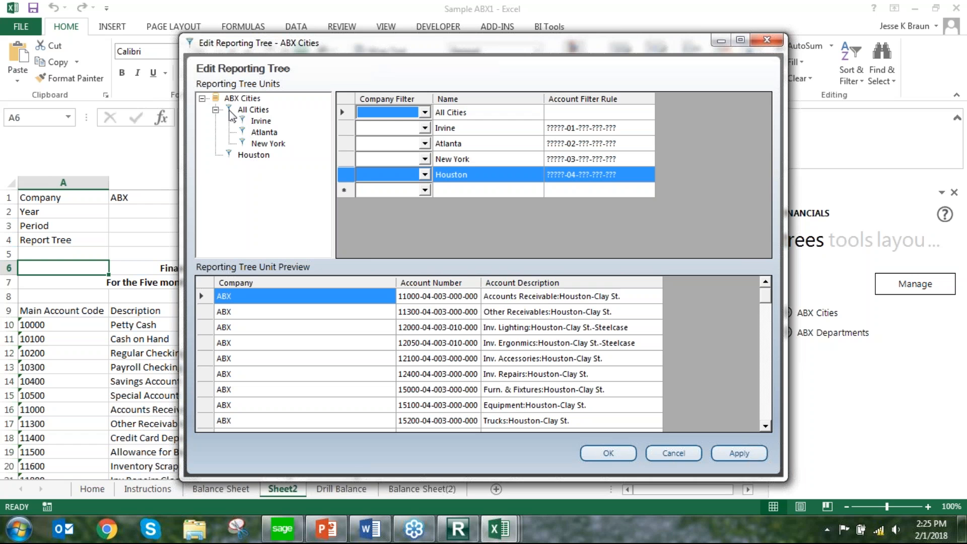
left_click(253, 155)
left_click(253, 110)
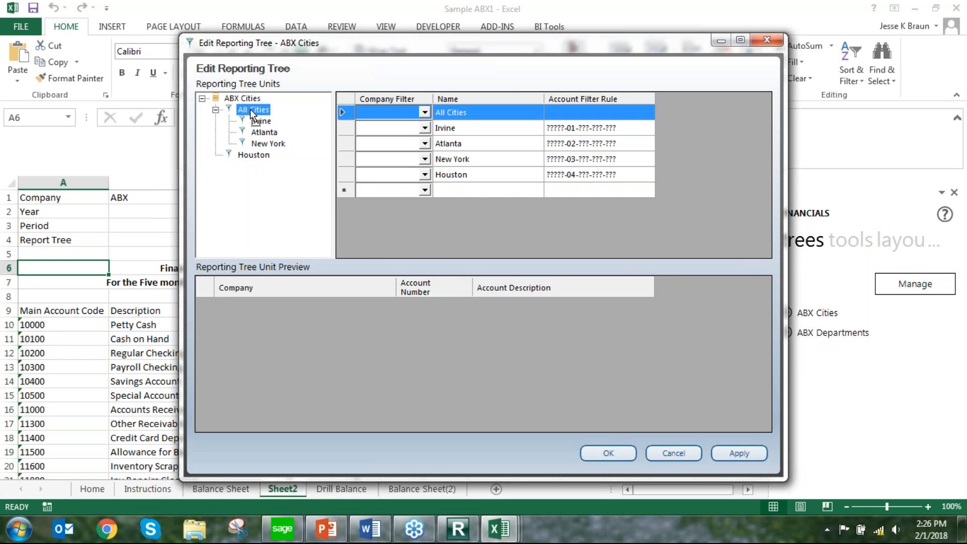
left_click_drag(252, 115, 253, 112)
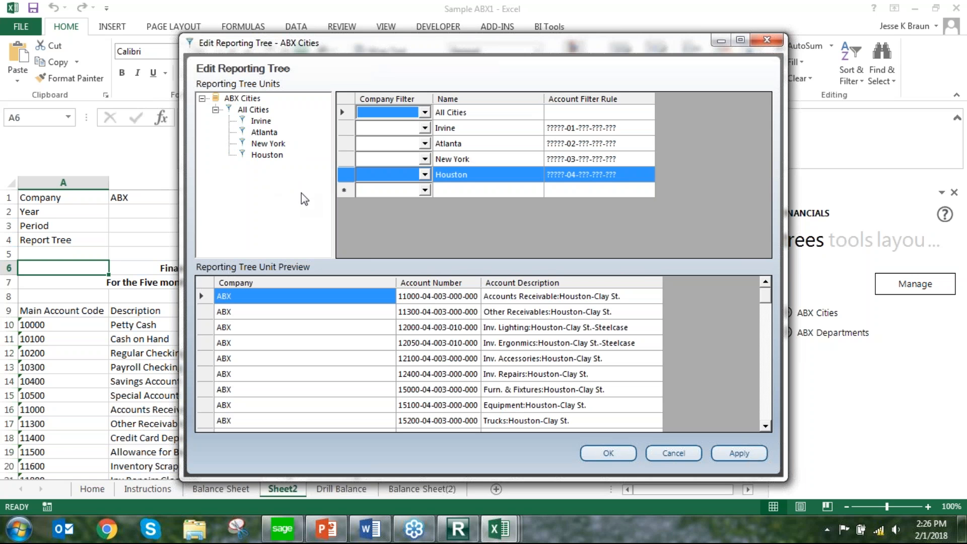
left_click(767, 40)
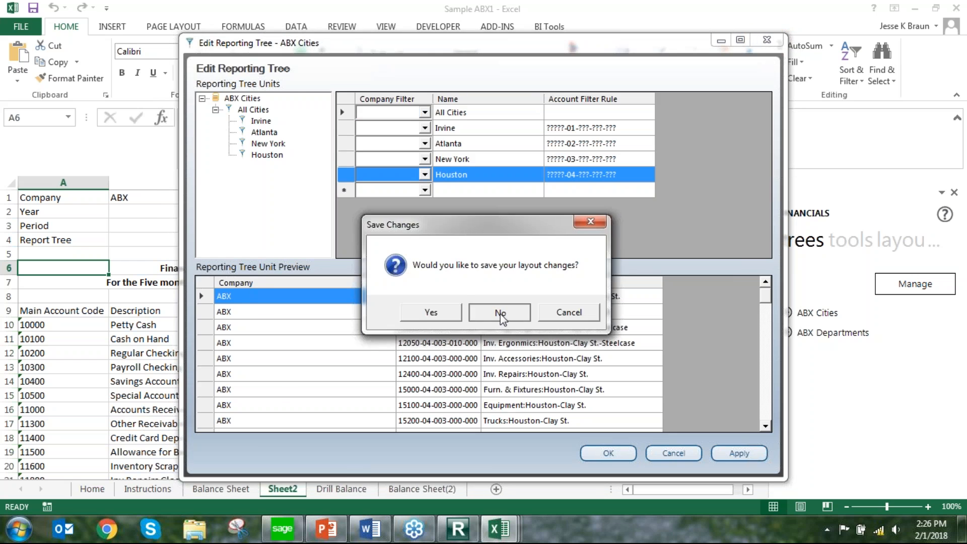
left_click(481, 312)
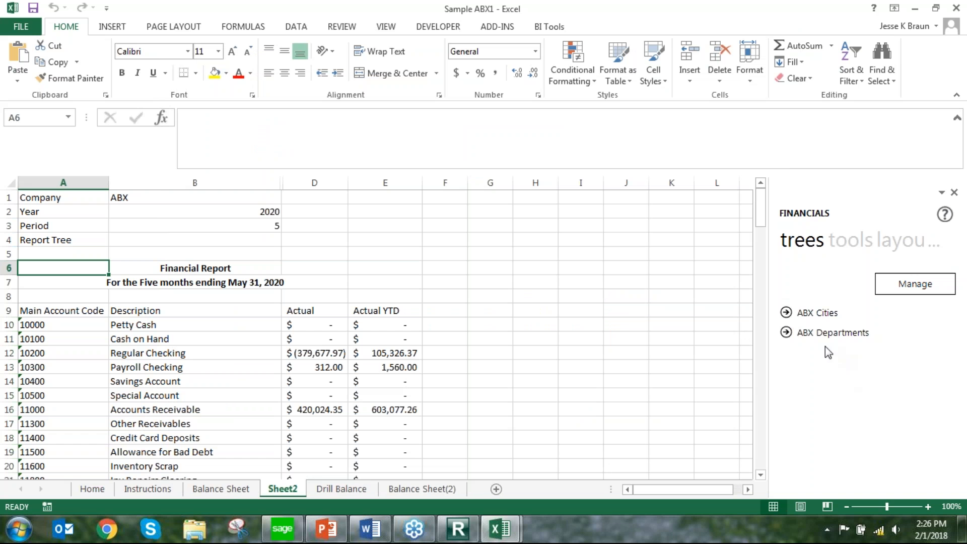
Expand the ABX Cities tree and place its Irvine unit in the Report Tree cell B4
left_click(786, 312)
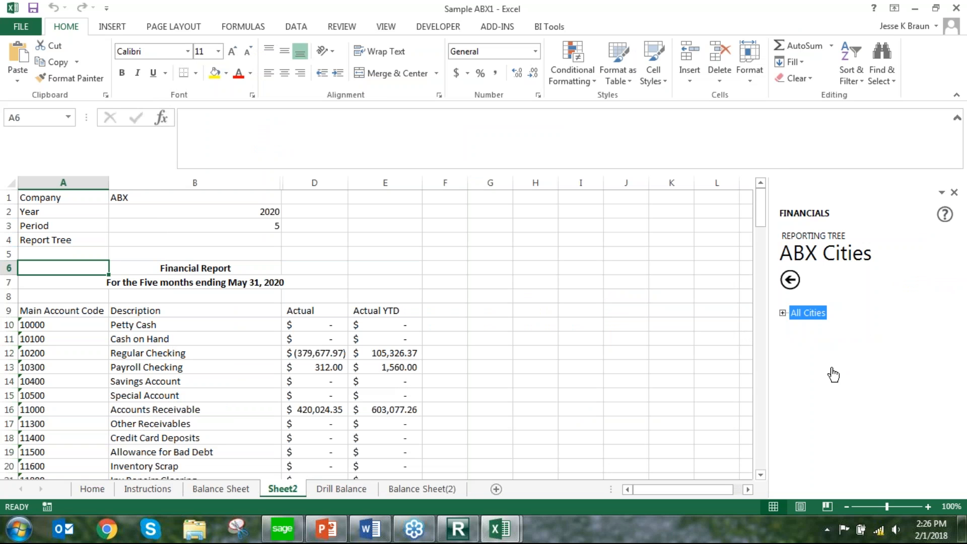
left_click(782, 313)
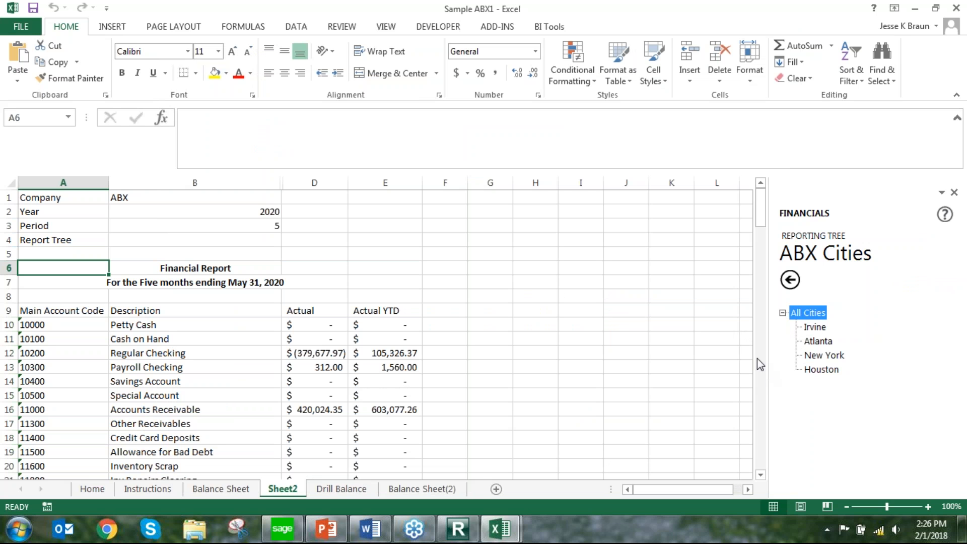
left_click_drag(815, 327, 199, 241)
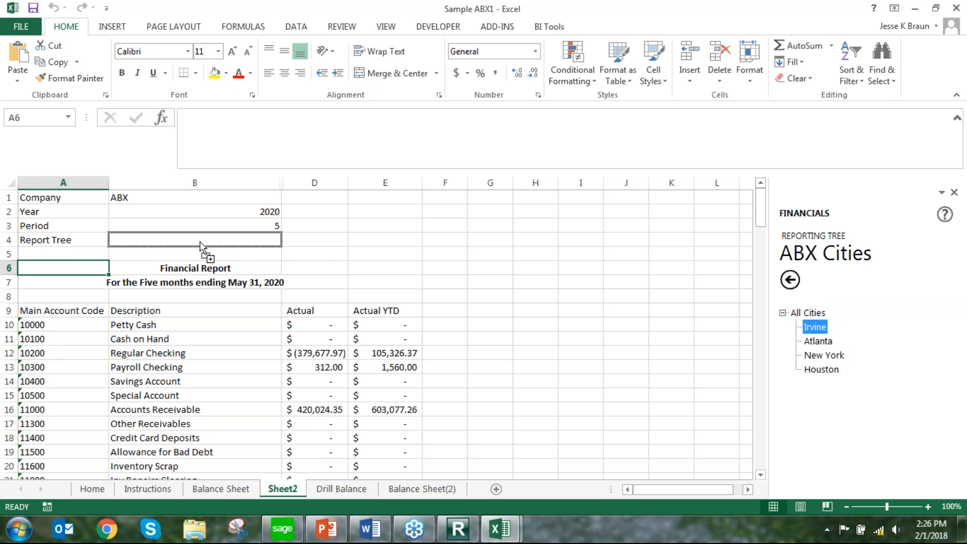
left_click_drag(200, 243, 200, 243)
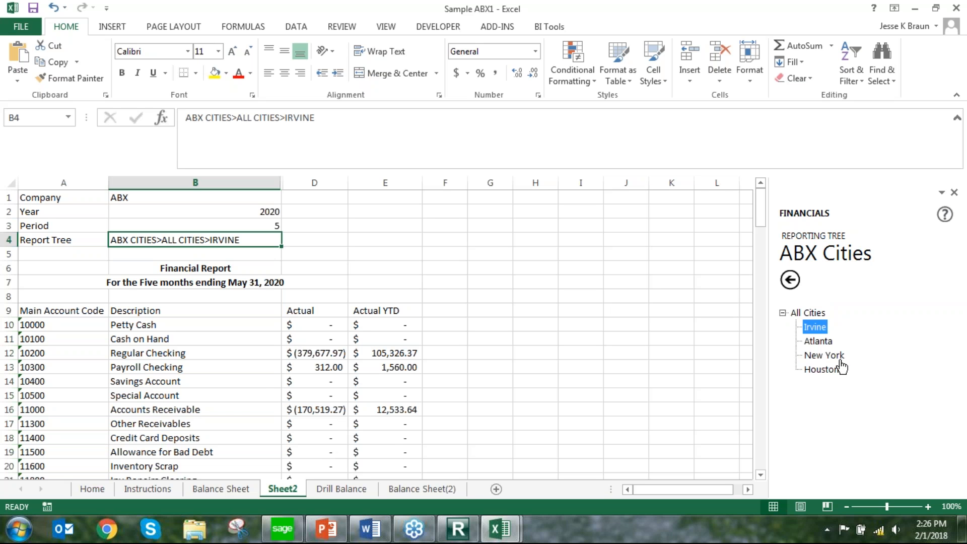
Place the Atlanta, New York, Houston, All Cities and Irvine units one after another in B4 to compare the report's amounts
left_click_drag(830, 344, 200, 244)
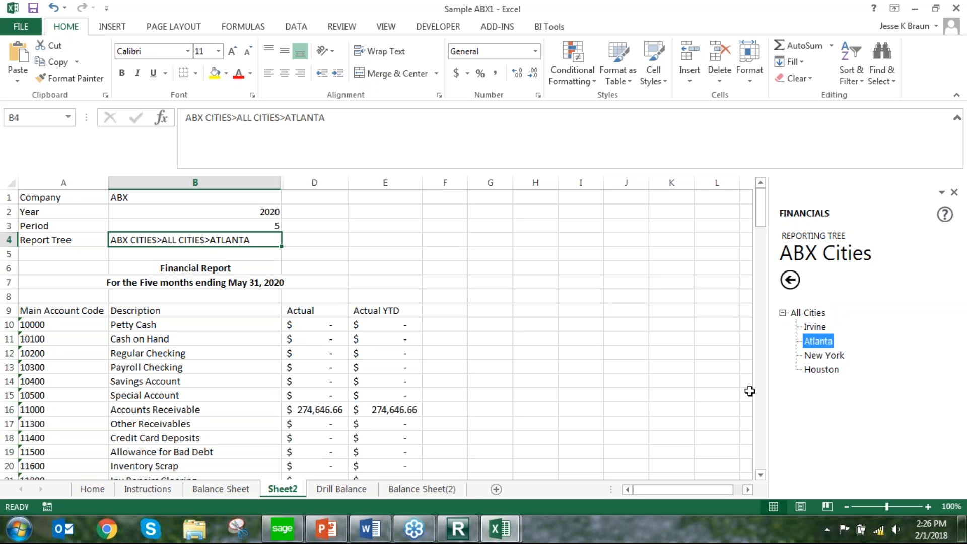
left_click(816, 357)
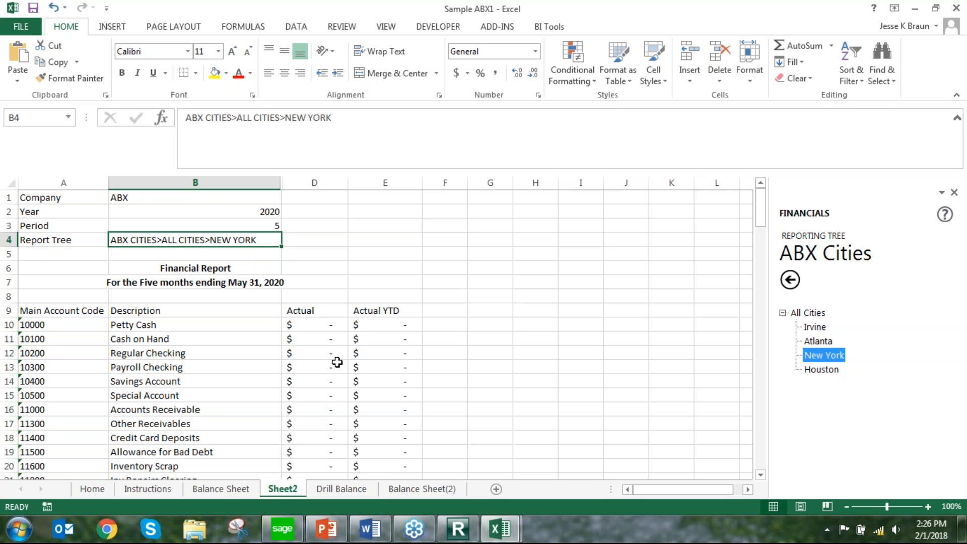
left_click(837, 373)
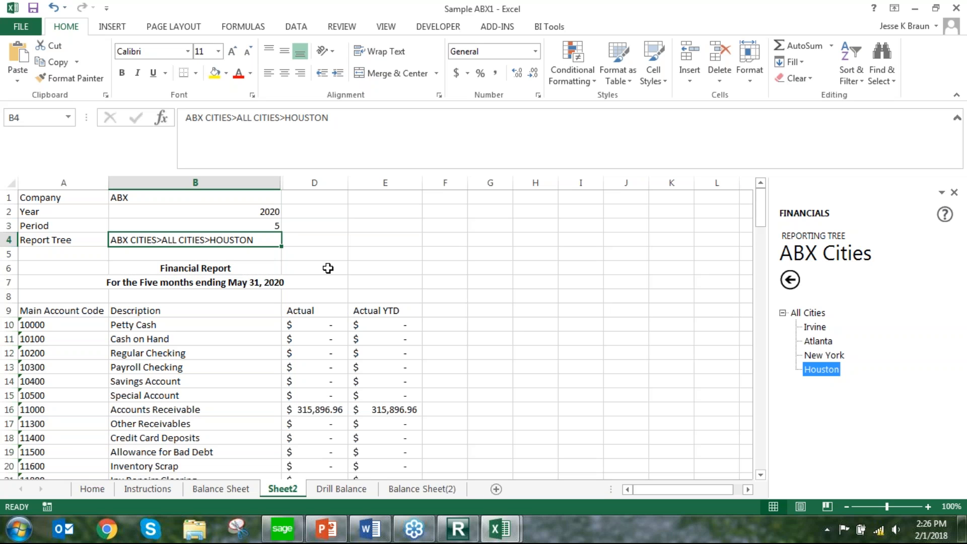
left_click(808, 313)
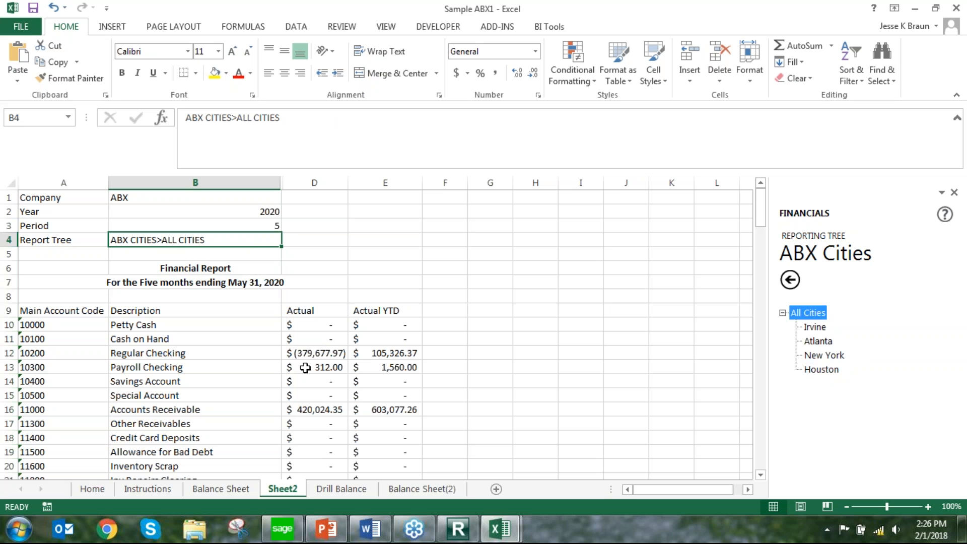
left_click(814, 328)
left_click_drag(814, 331, 207, 242)
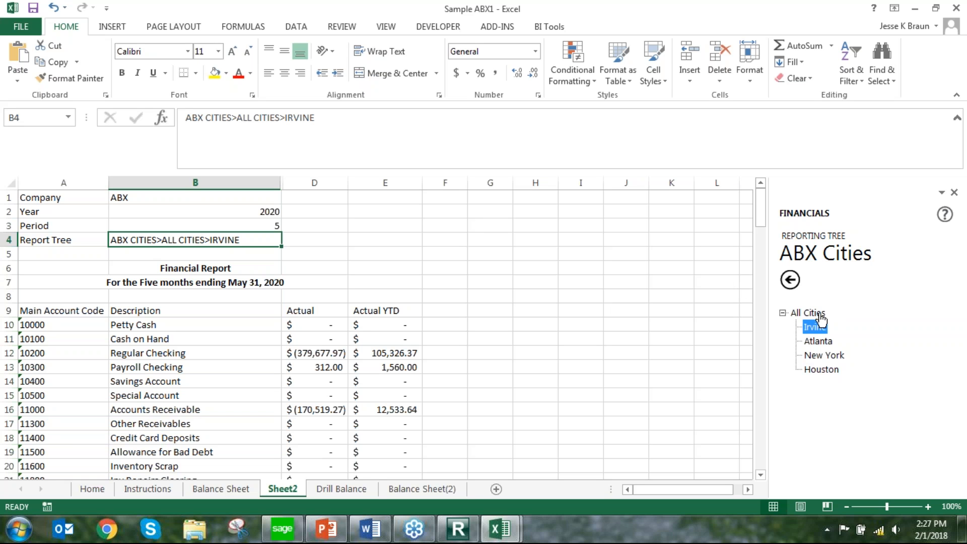
List the ABX Cities units All Cities, Irvine, Atlanta, New York and Houston in cells I1 to I5
left_click_drag(821, 317, 584, 214)
left_click_drag(812, 345, 584, 227)
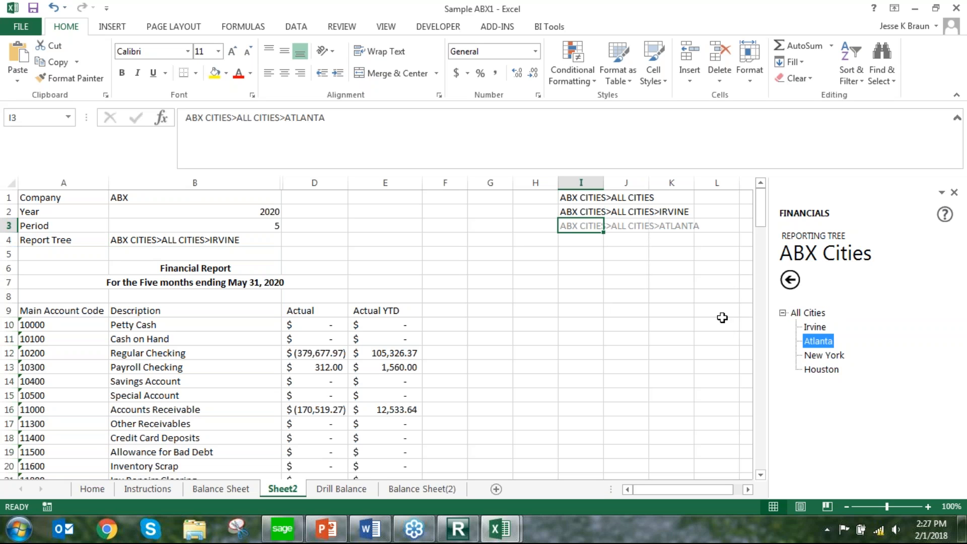
left_click_drag(823, 355, 587, 243)
left_click_drag(831, 372, 600, 262)
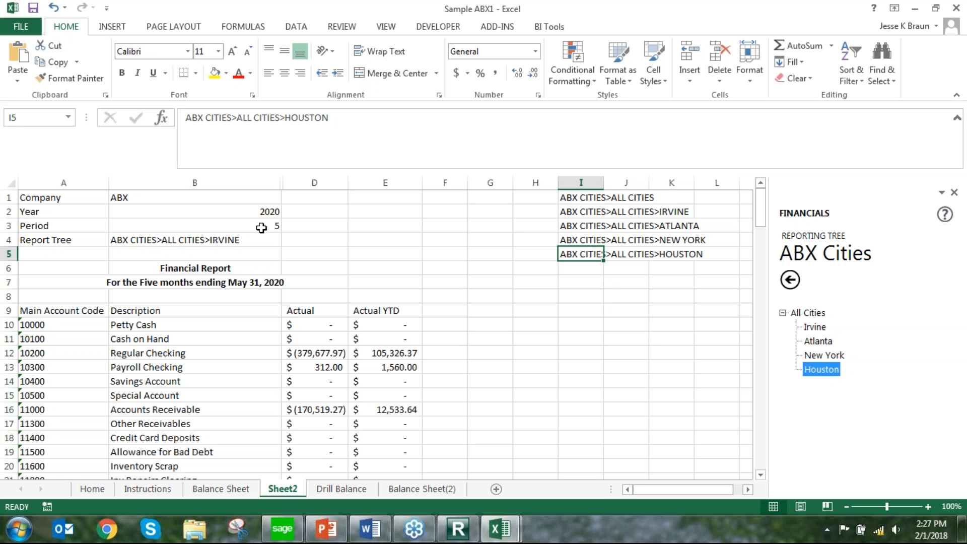
Add list data validation to the Report Tree cell B4, using cells I1 to I5 as the source
left_click(218, 242)
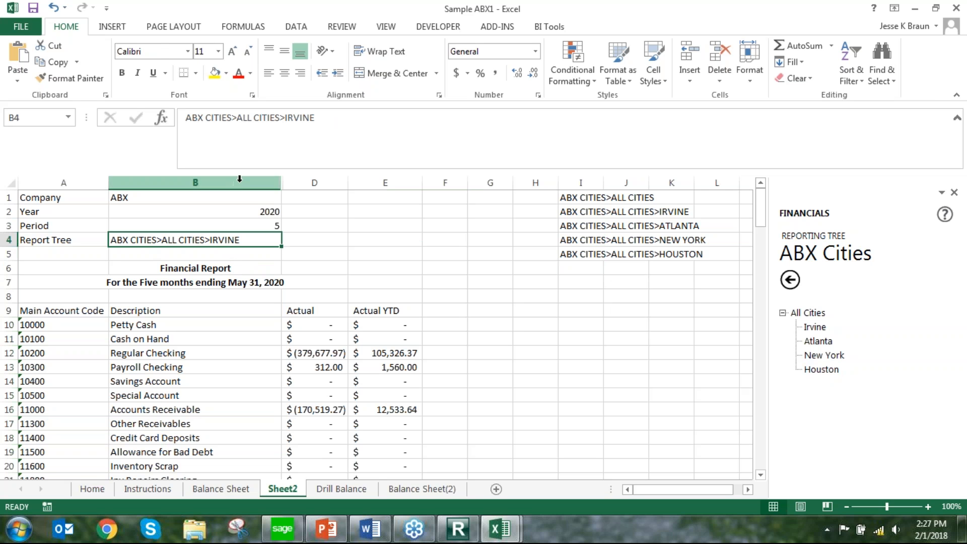
left_click(297, 27)
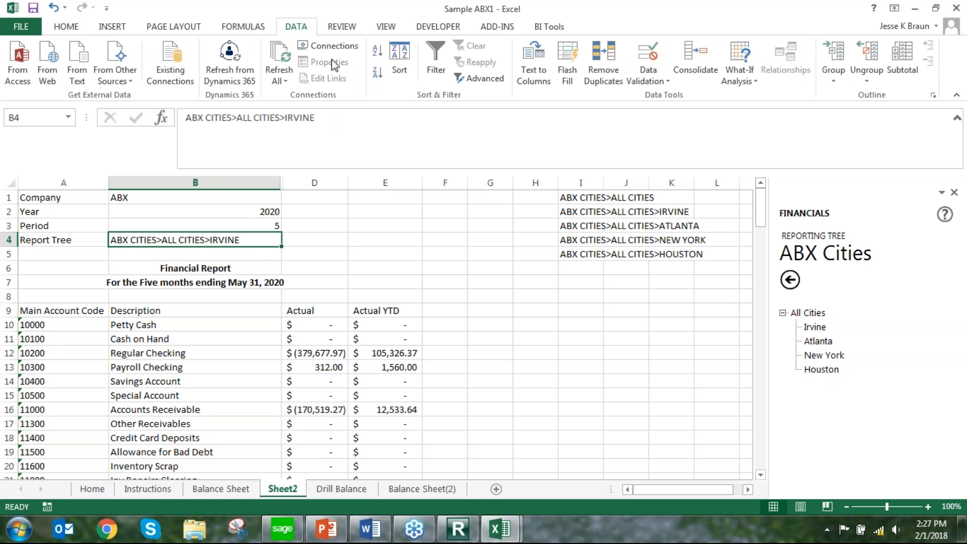
left_click(667, 82)
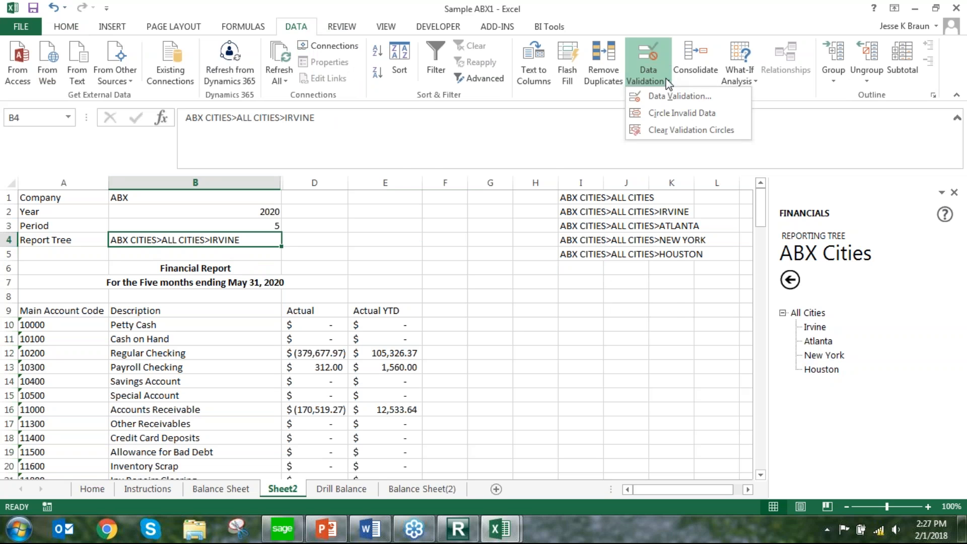
left_click(671, 99)
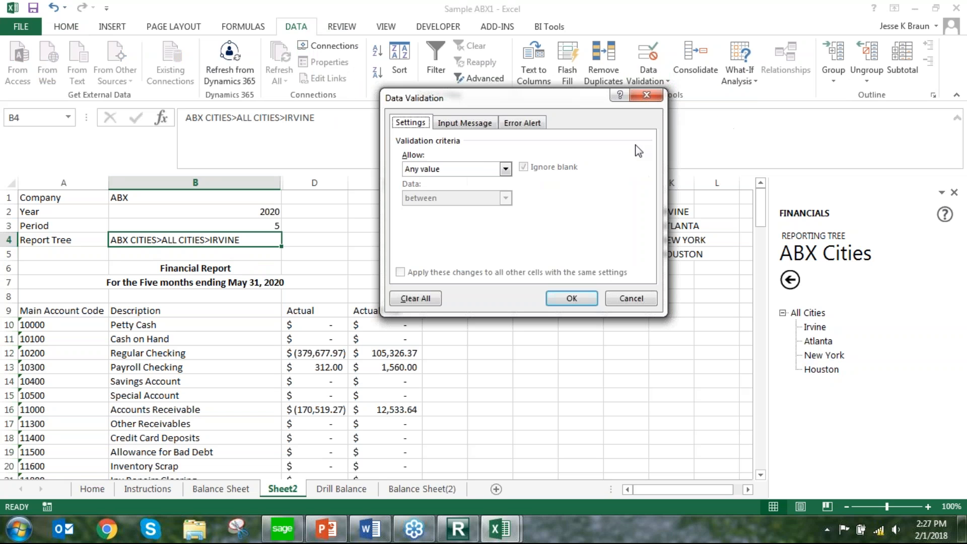
left_click(505, 170)
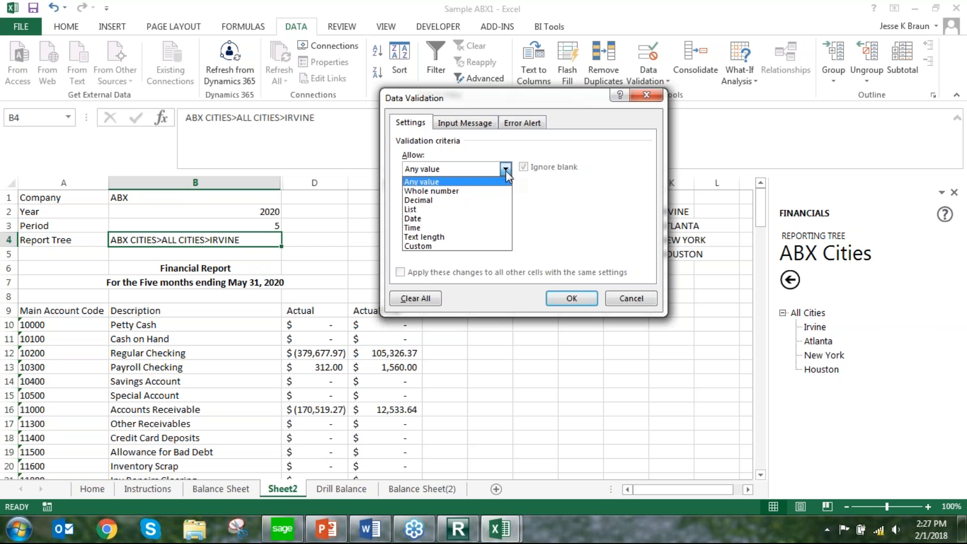
left_click(446, 209)
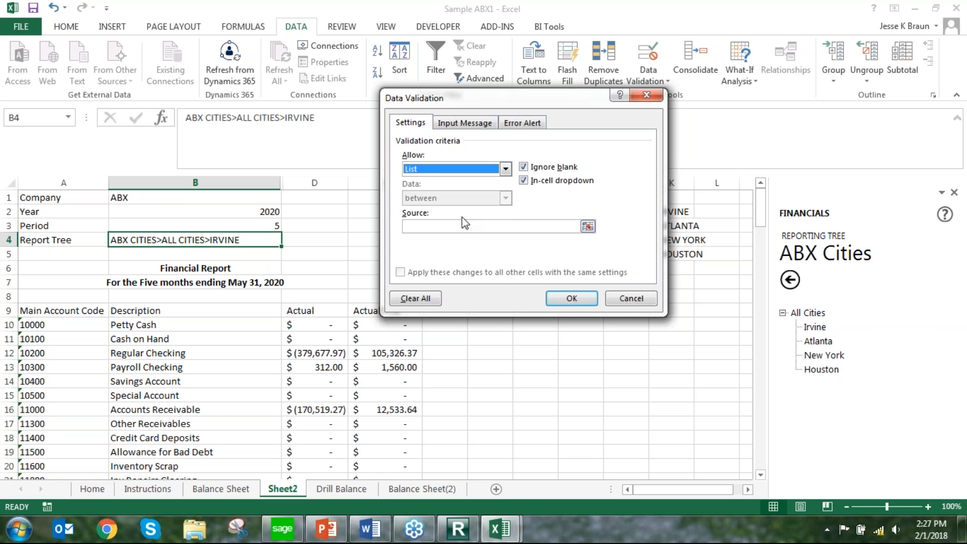
left_click(588, 226)
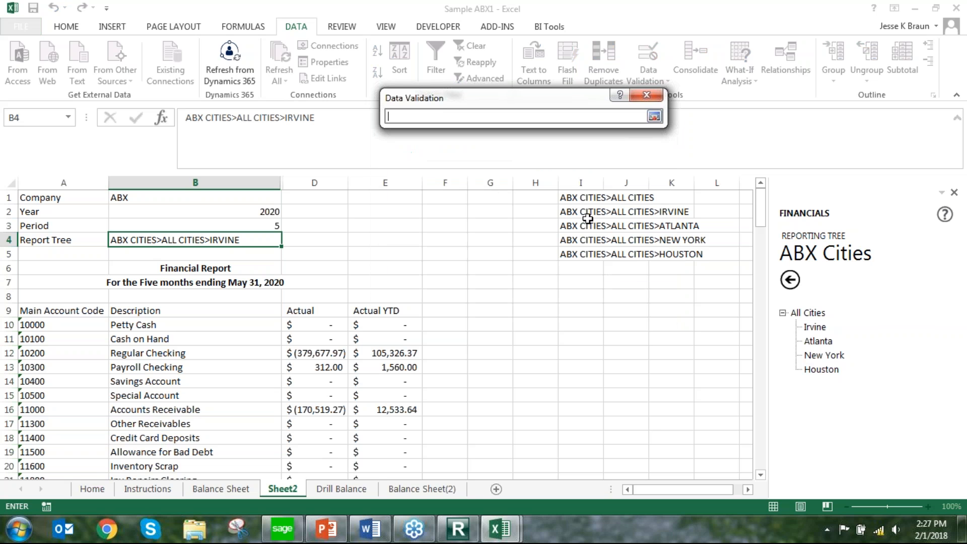
left_click_drag(583, 197, 588, 254)
key("Return")
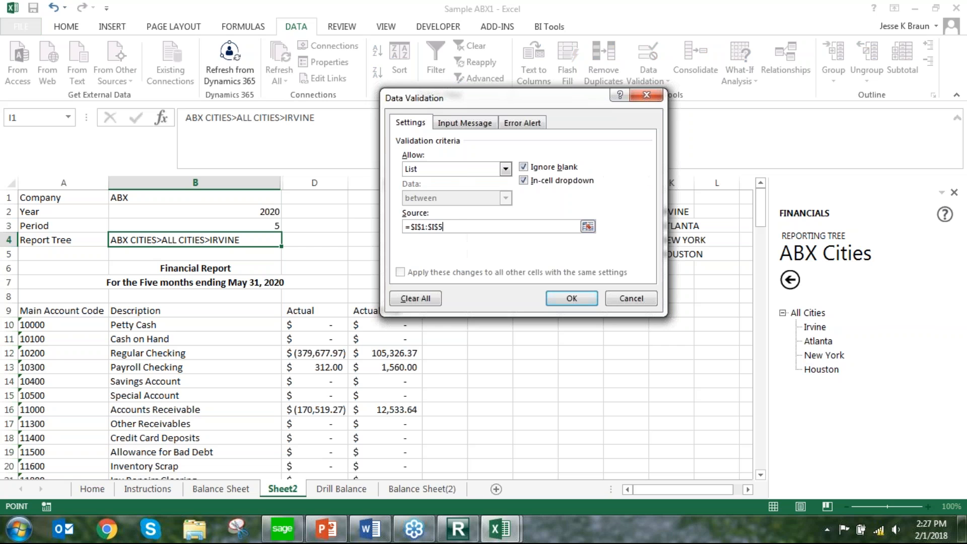
left_click(573, 299)
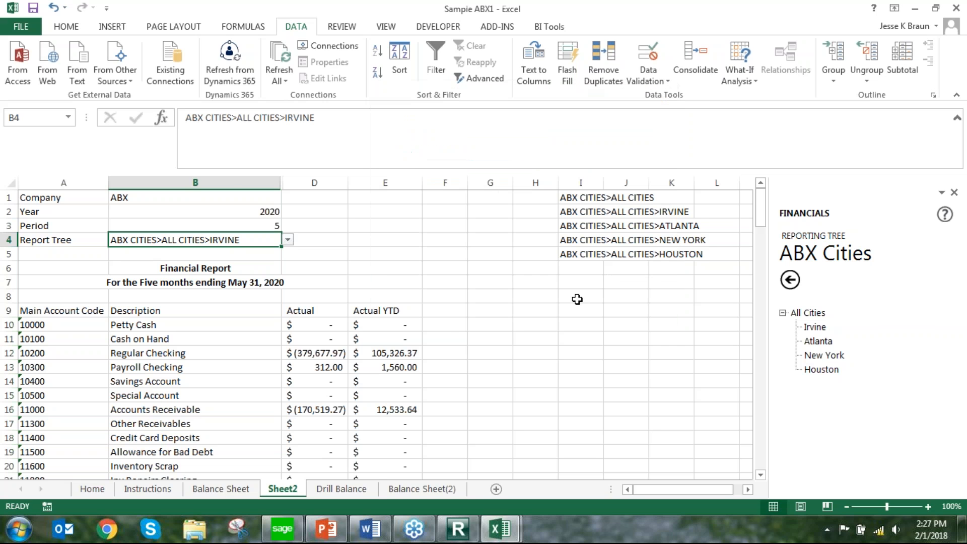
Switch B4 through the All Cities, Atlanta and Houston units from its validation list, and finish on All Cities
left_click(288, 241)
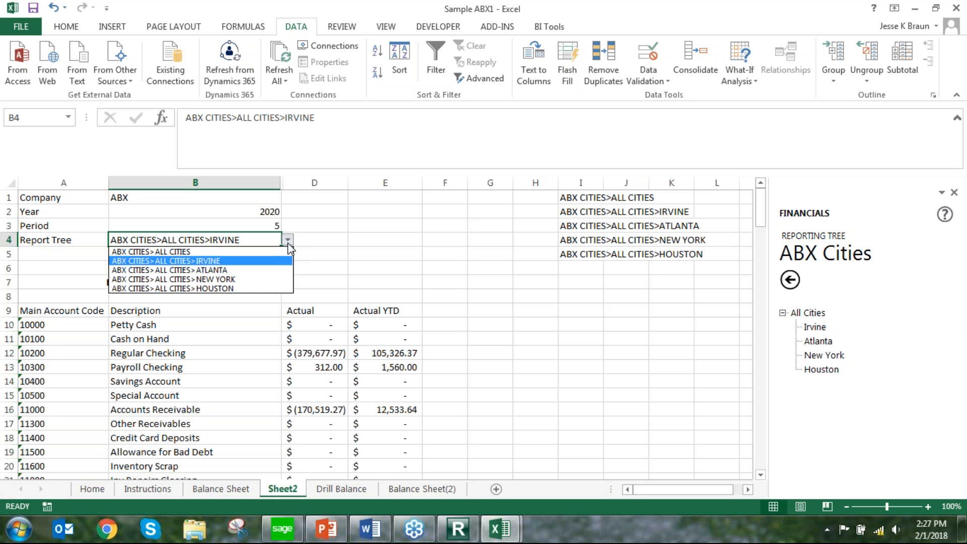
left_click(278, 252)
left_click(288, 240)
left_click(280, 270)
left_click(287, 241)
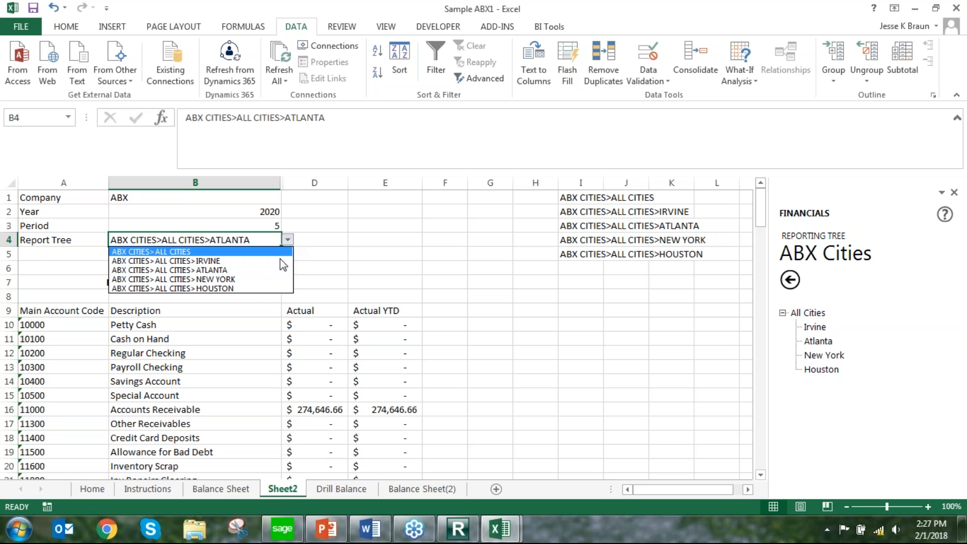
left_click(268, 285)
left_click(288, 241)
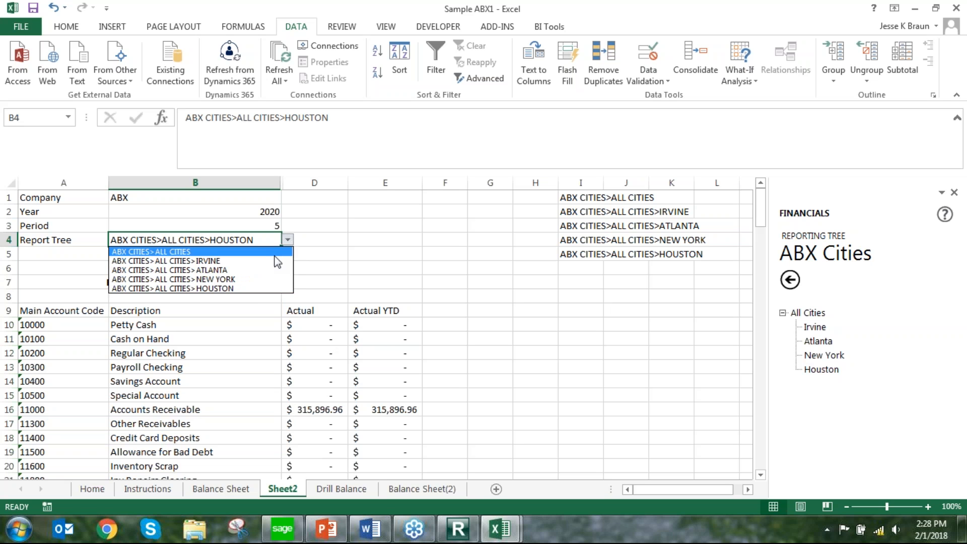
left_click(275, 252)
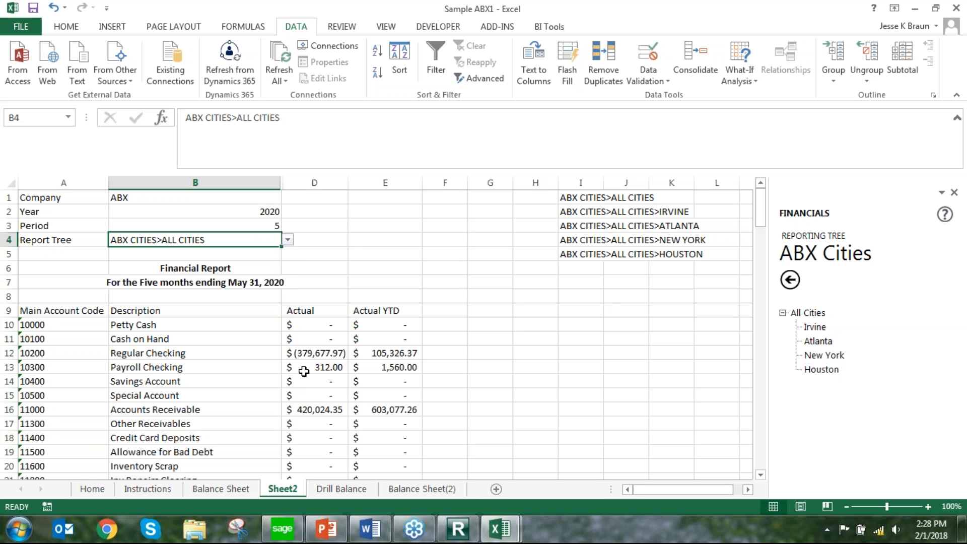
Look through the asset, liability and equity rows of the report to see which accounts carry amounts
left_click(478, 364)
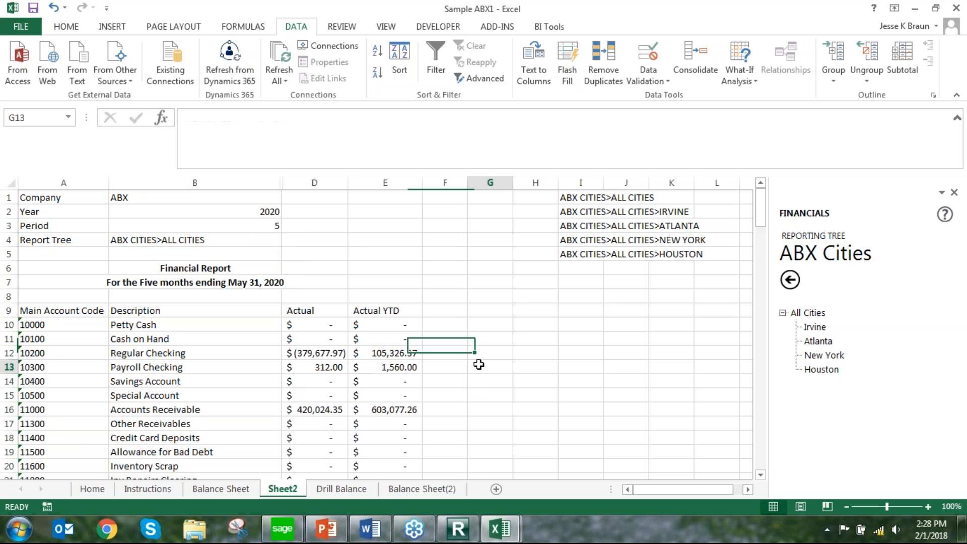
scroll(502, 343, "down", 8)
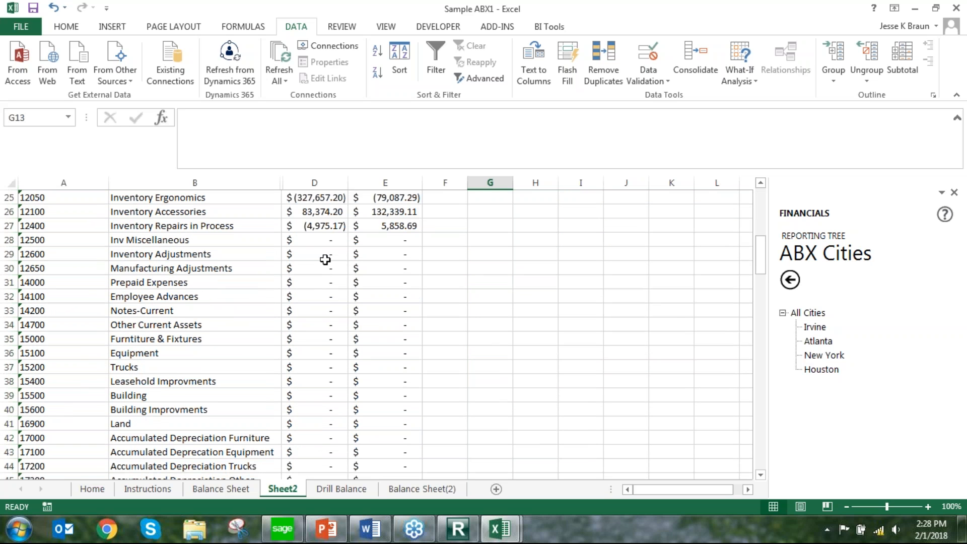
scroll(325, 259, "down", 3)
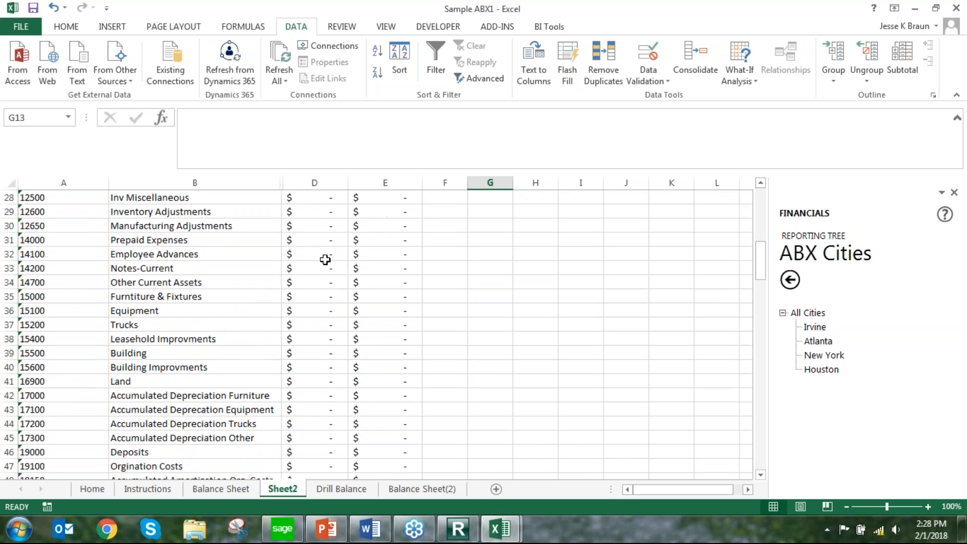
scroll(332, 271, "up", 1)
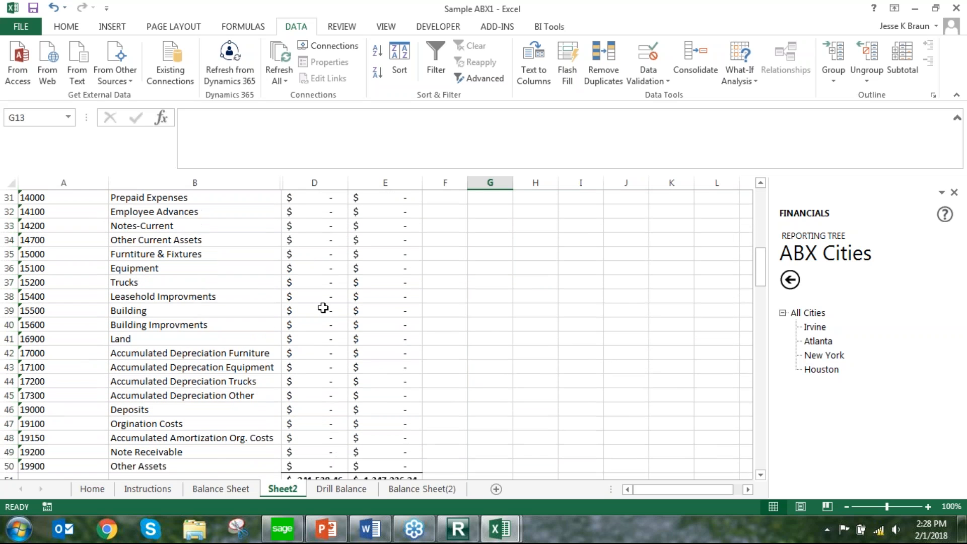
scroll(345, 274, "up", 2)
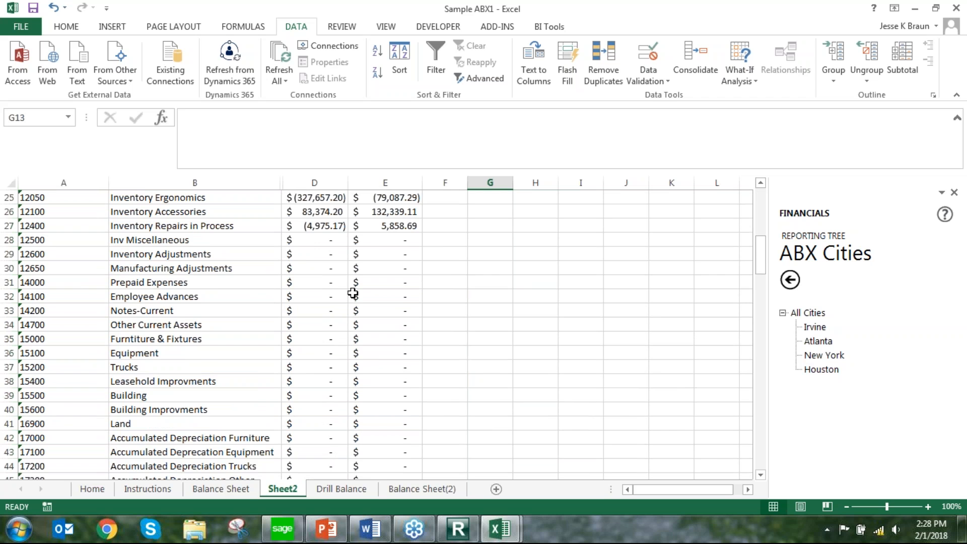
scroll(352, 291, "up", 1)
scroll(351, 292, "down", 9)
scroll(351, 292, "down", 5)
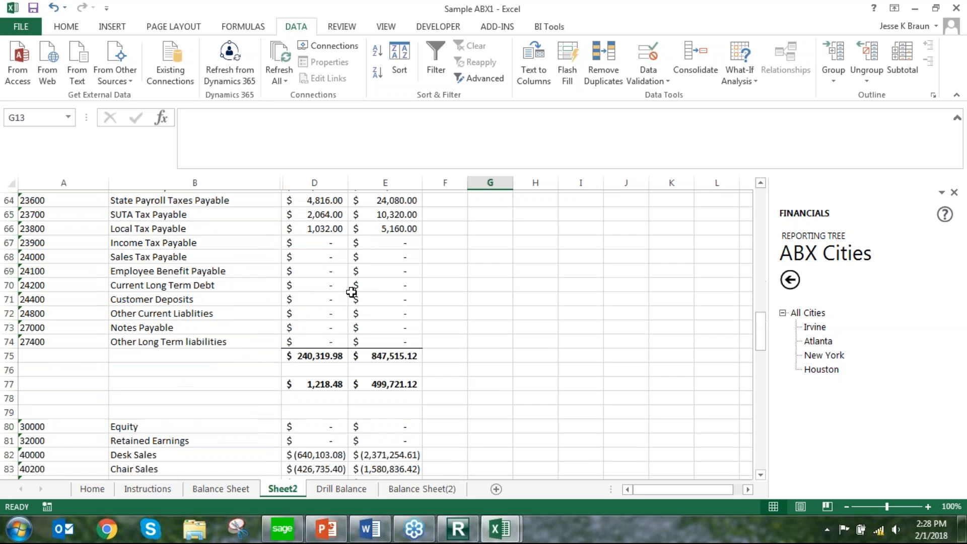
scroll(351, 292, "up", 13)
scroll(351, 292, "up", 8)
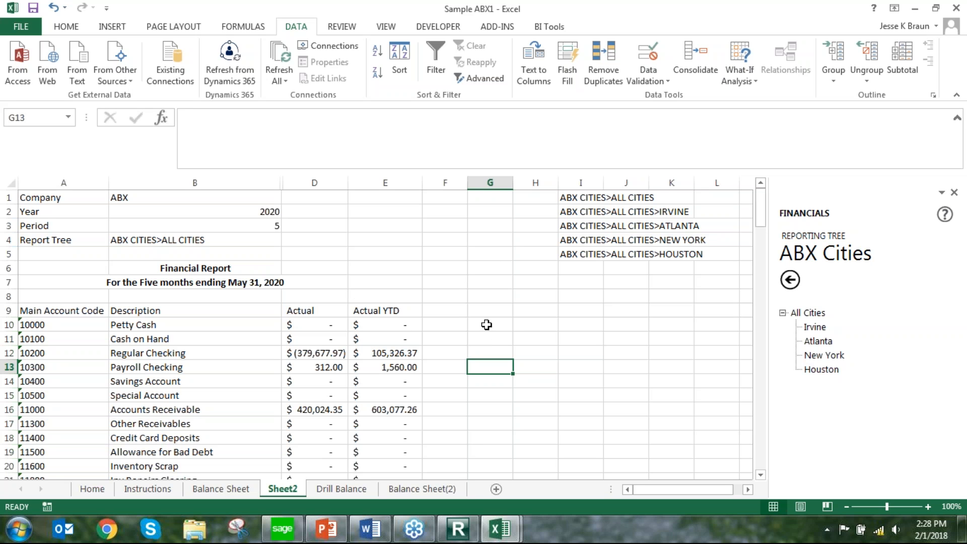
Sum D10 to F10 in cell G10 and fill the formula down column G to row 77
left_click(487, 325)
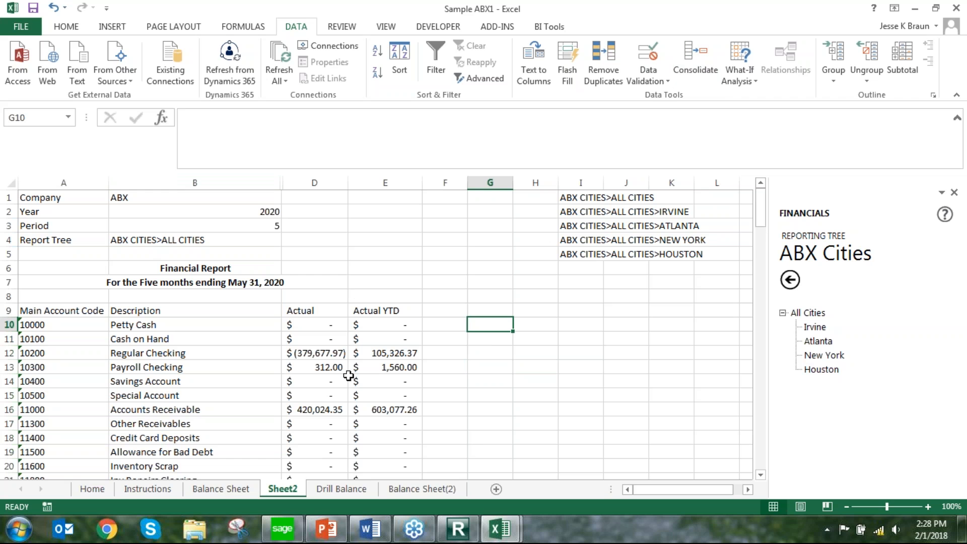
left_click(66, 27)
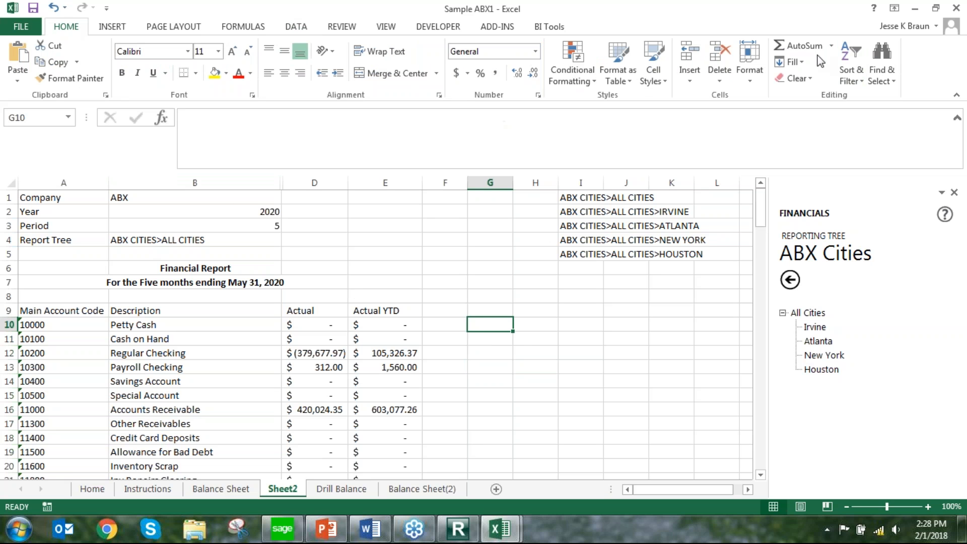
left_click(805, 46)
left_click(811, 48)
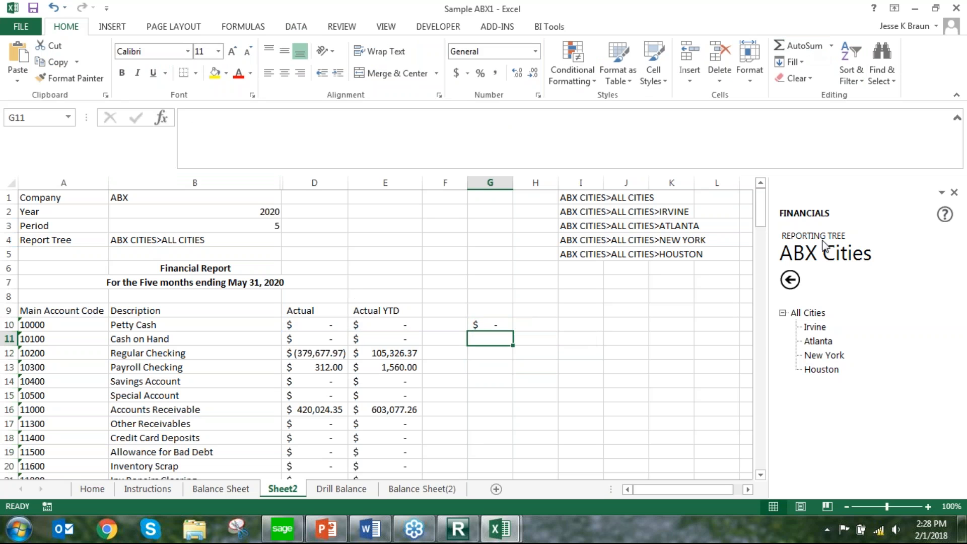
left_click_drag(516, 330, 524, 417)
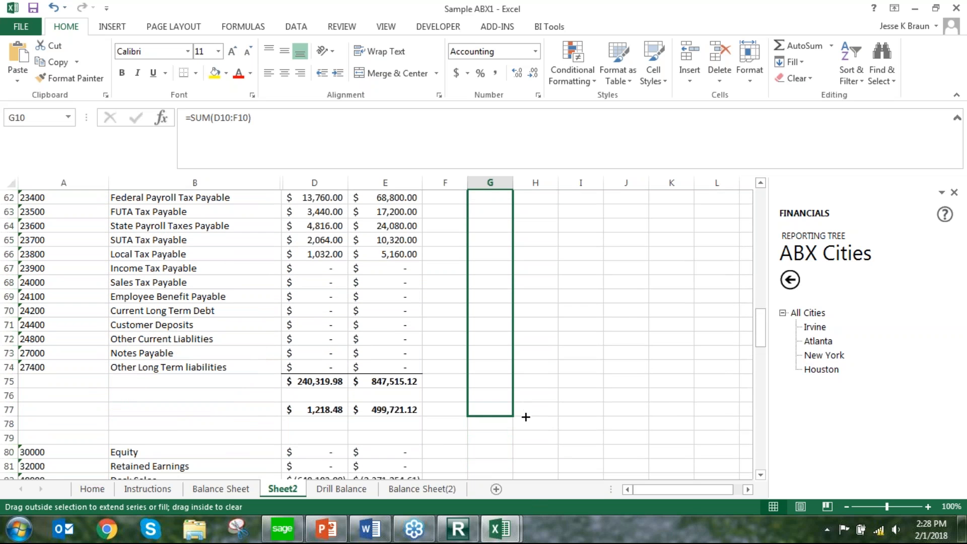
scroll(504, 429, "up", 18)
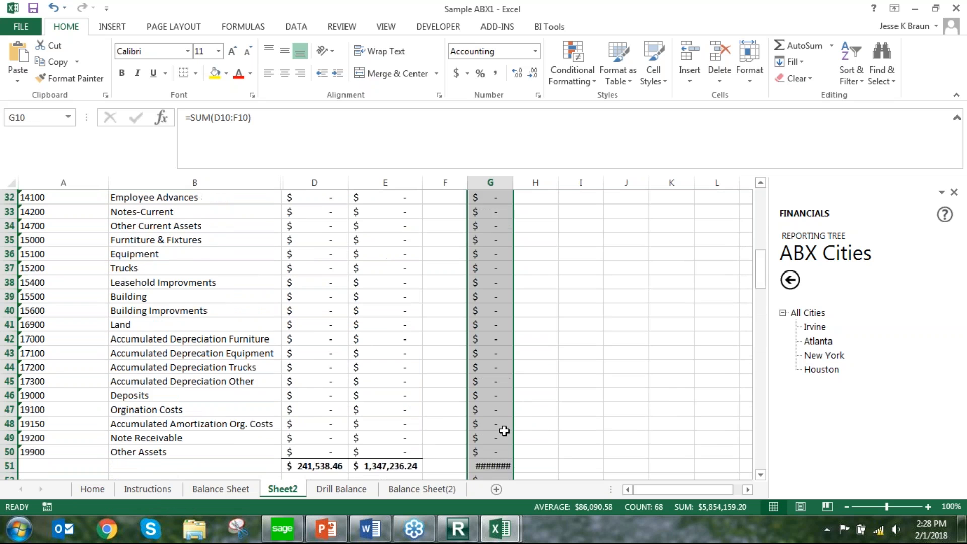
scroll(504, 430, "up", 3)
Mark the report's header rows by entering x in each of the cells G1 to G9
left_click(494, 197)
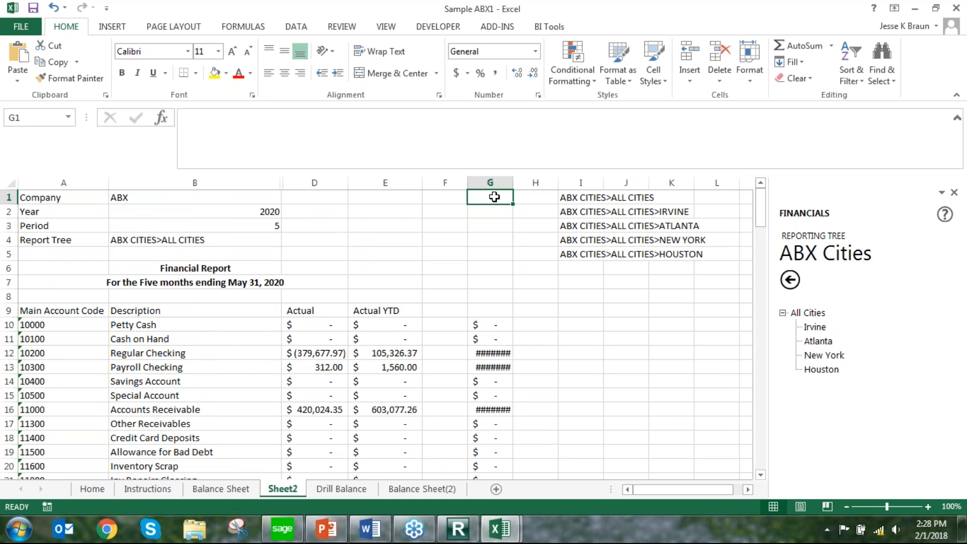
type("x")
key("Return")
type("x")
key("Return")
type("x")
key("Return")
type("x")
key("Return")
type("x")
key("Return")
type("x")
key("Return")
type("x")
key("Return")
type("x")
key("Return")
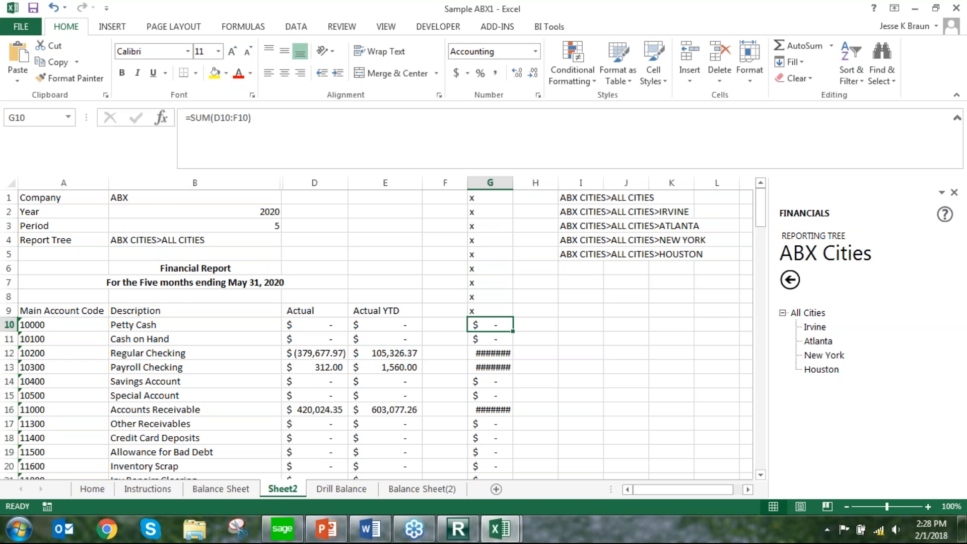
Enter x in G52 and G53, beside the blank rows between the asset total and Accounts Payable
scroll(519, 341, "down", 10)
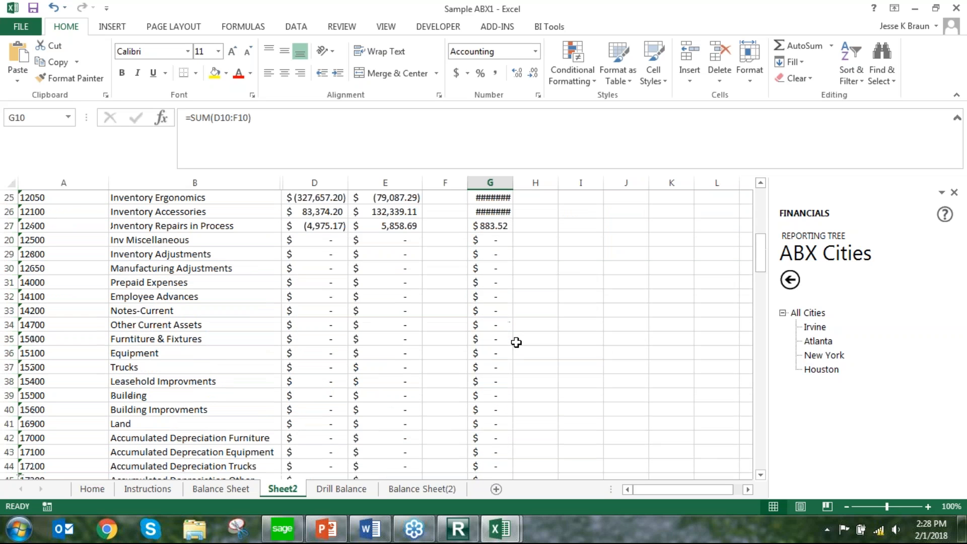
scroll(516, 342, "down", 2)
left_click(494, 408)
type("x")
key("Return")
type("x")
key("Return")
Enter x in G76, G78 and G79, beside the blank rows around the totals below the liabilities
scroll(473, 398, "down", 4)
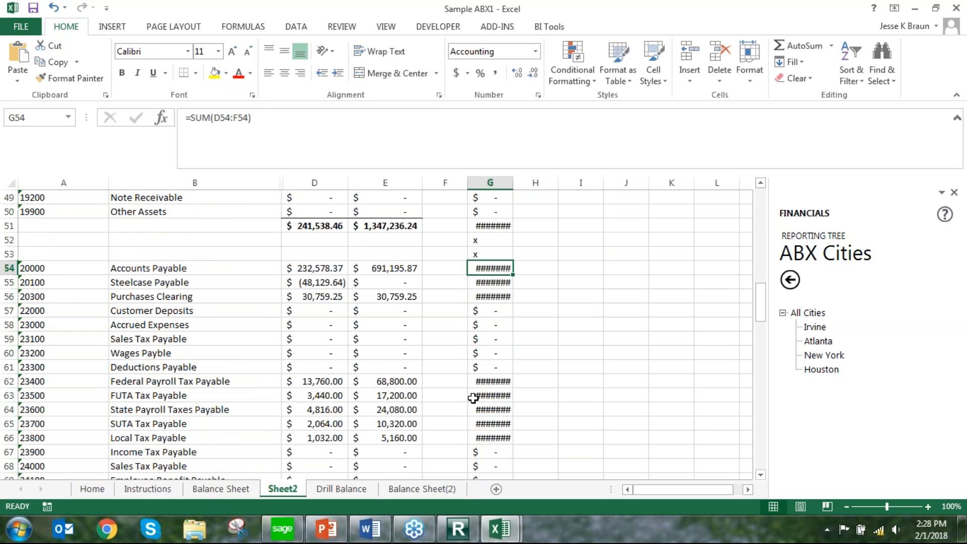
scroll(472, 399, "down", 4)
left_click(491, 410)
type("x")
key("Return")
key("Return")
type("x")
key("Return")
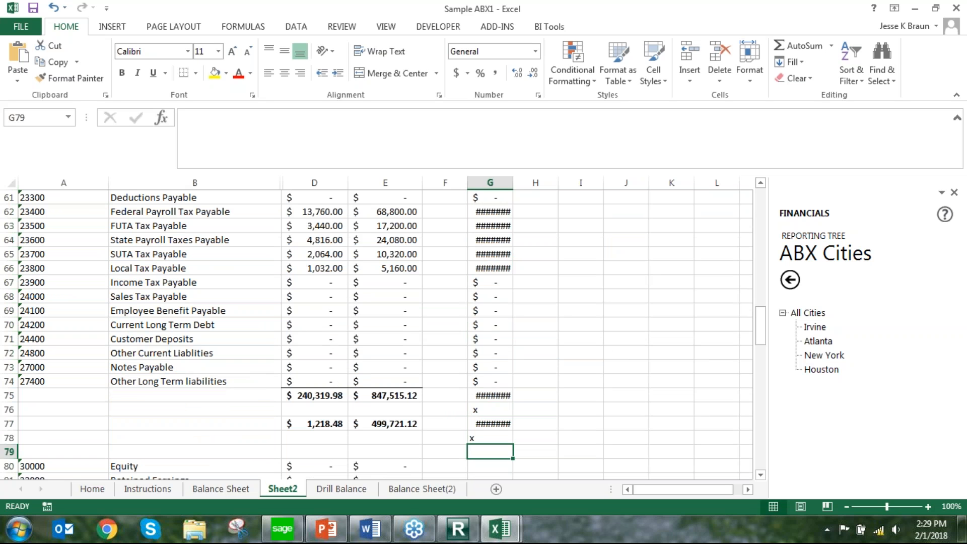
type("x")
key("Return")
scroll(376, 334, "up", 20)
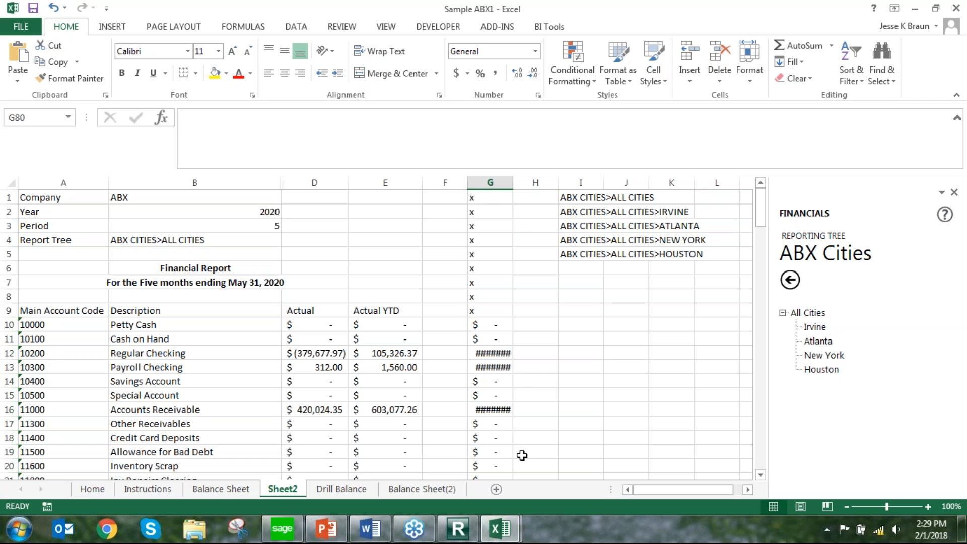
Switch to the Sage Report Manager and save the Sample ABX1 workbook as the Sample ABX report's template, Sample ABX.xltx
left_click(460, 531)
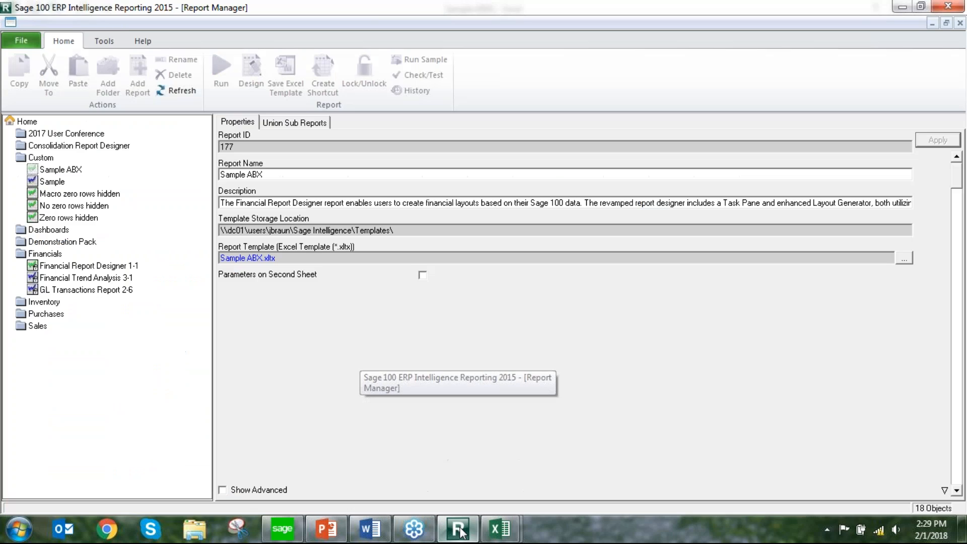
left_click(66, 171)
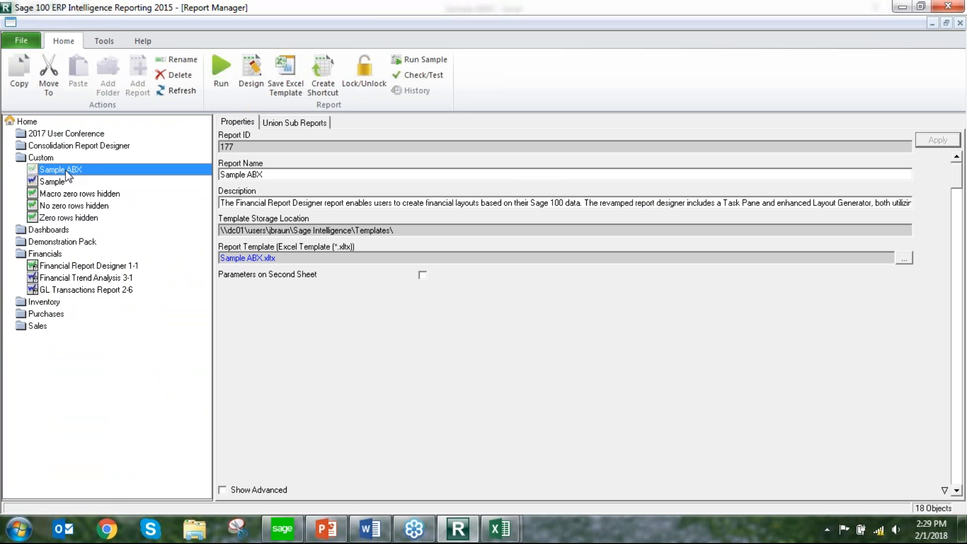
left_click(295, 74)
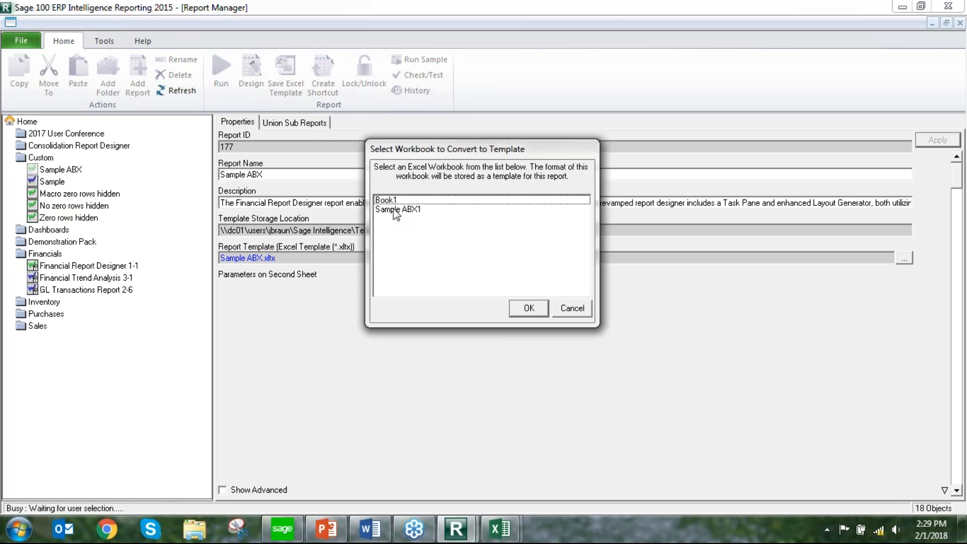
left_click(409, 210)
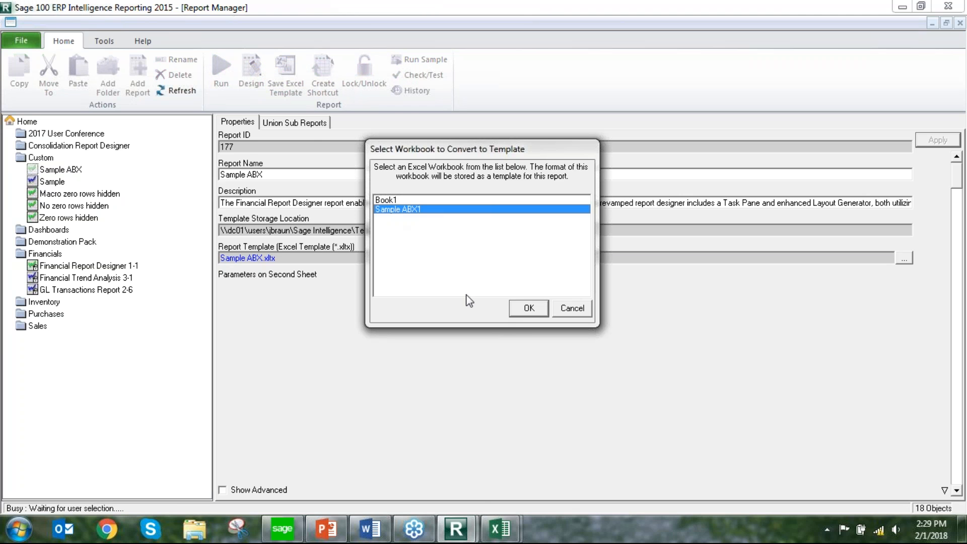
left_click(539, 308)
left_click(530, 246)
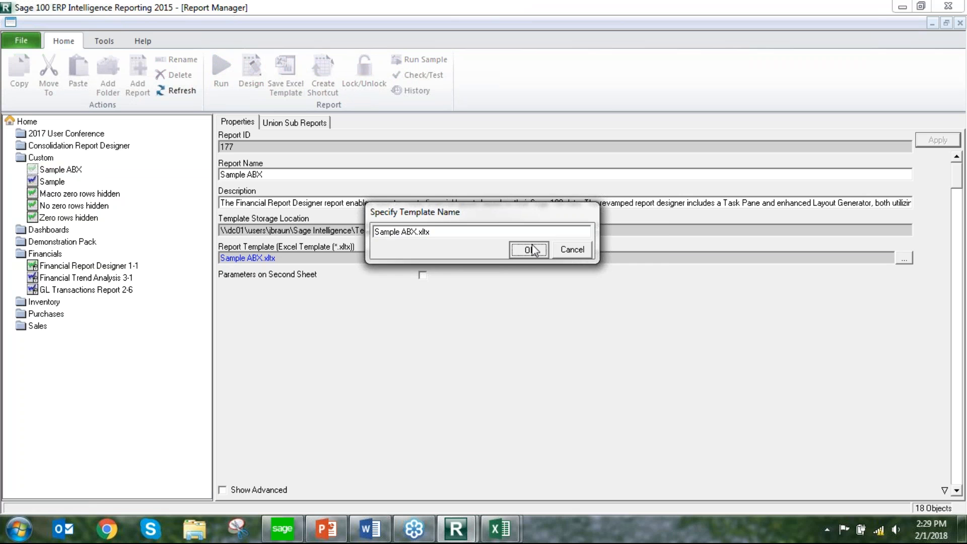
left_click(546, 321)
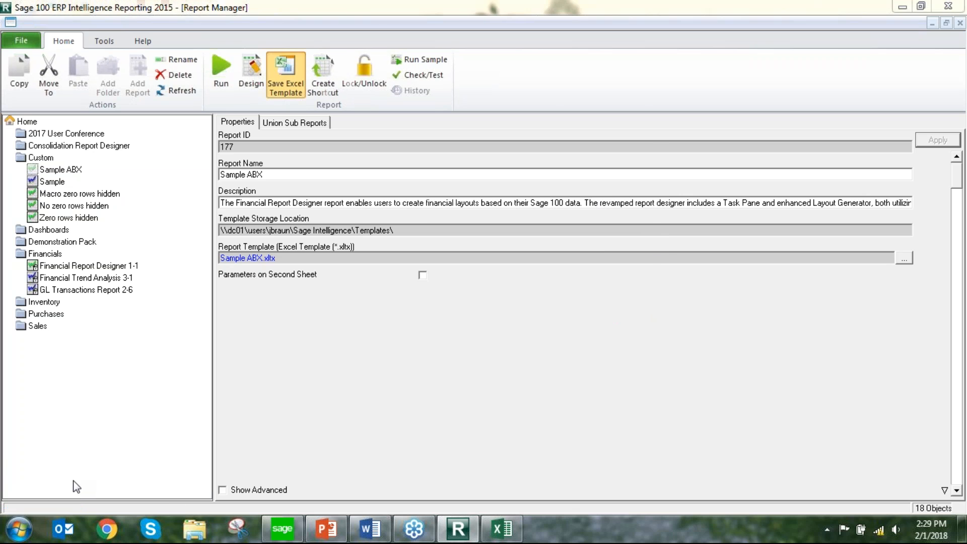
left_click(612, 311)
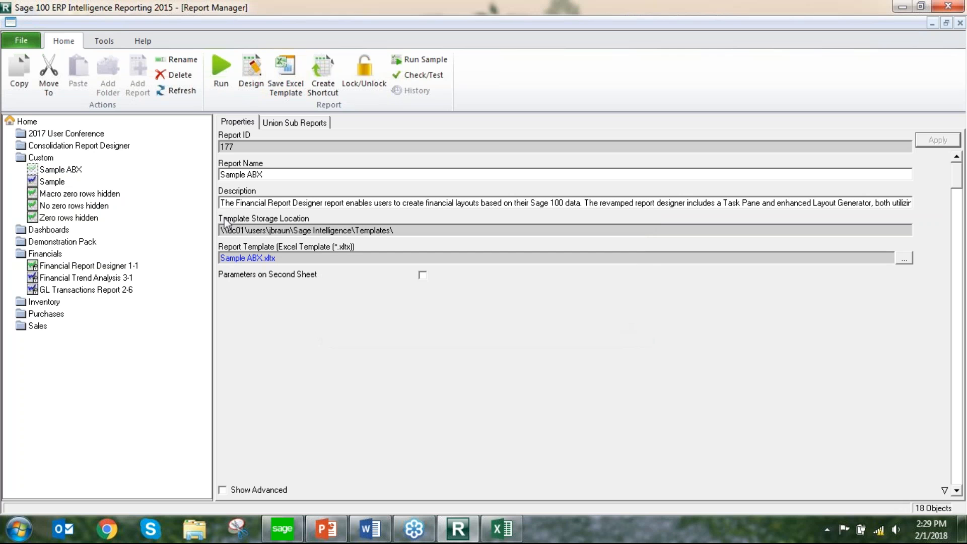
Show the Sample ABX report's advanced properties and choose the ZeroingII add-in from Alchemex Add-In 1, General Excel extensions Module
left_click(58, 171)
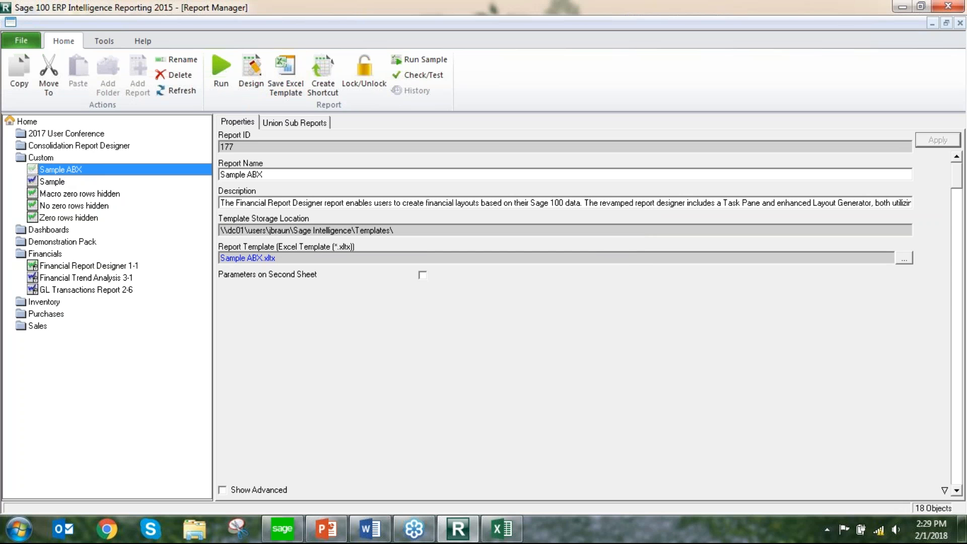
left_click(222, 490)
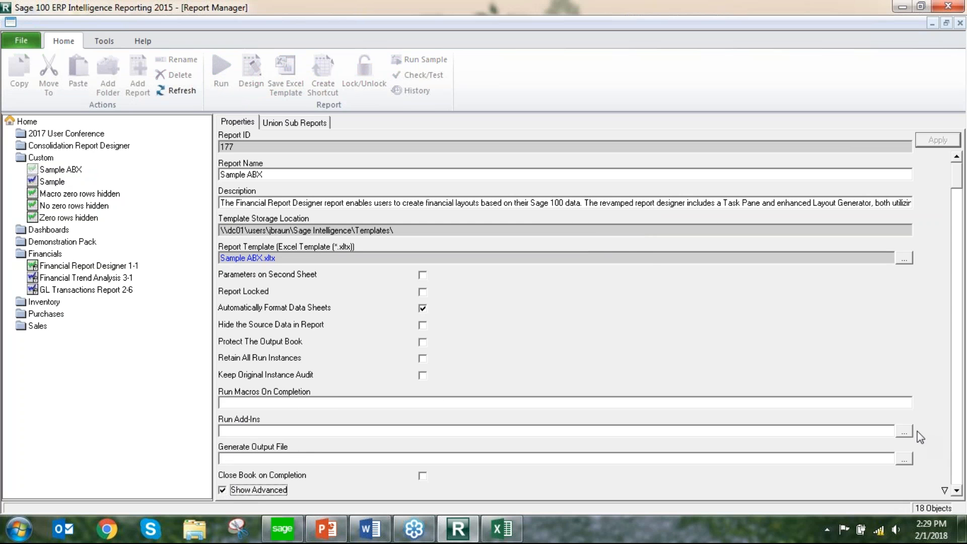
left_click(904, 431)
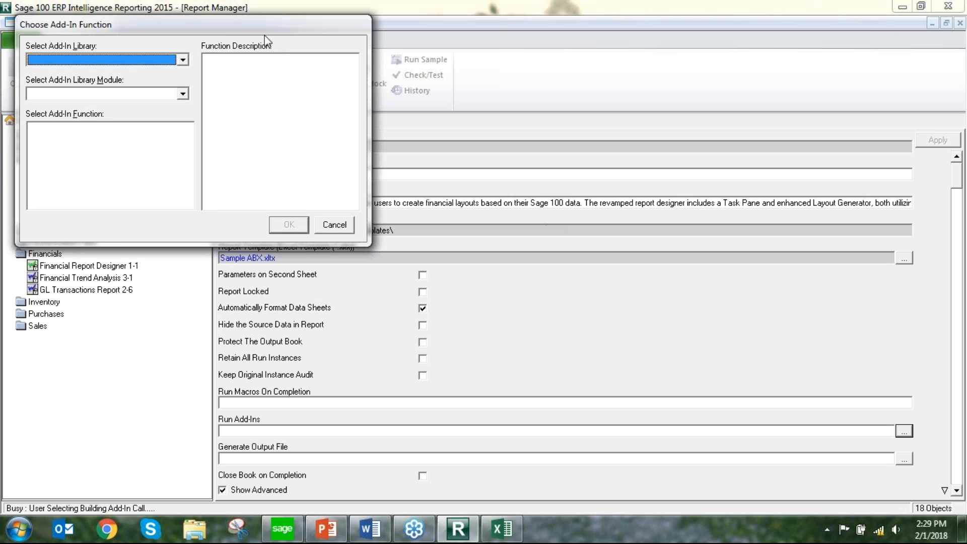
left_click(183, 60)
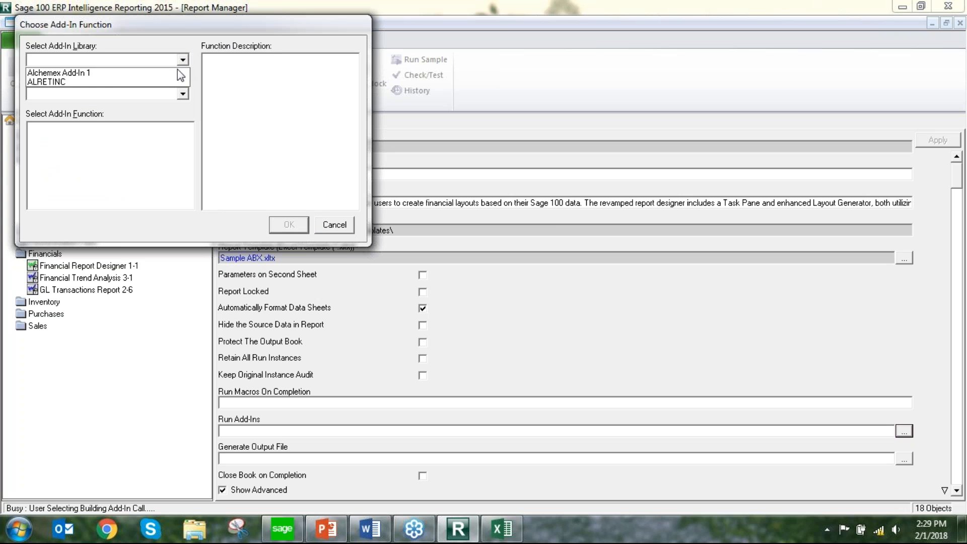
left_click(177, 71)
left_click(184, 94)
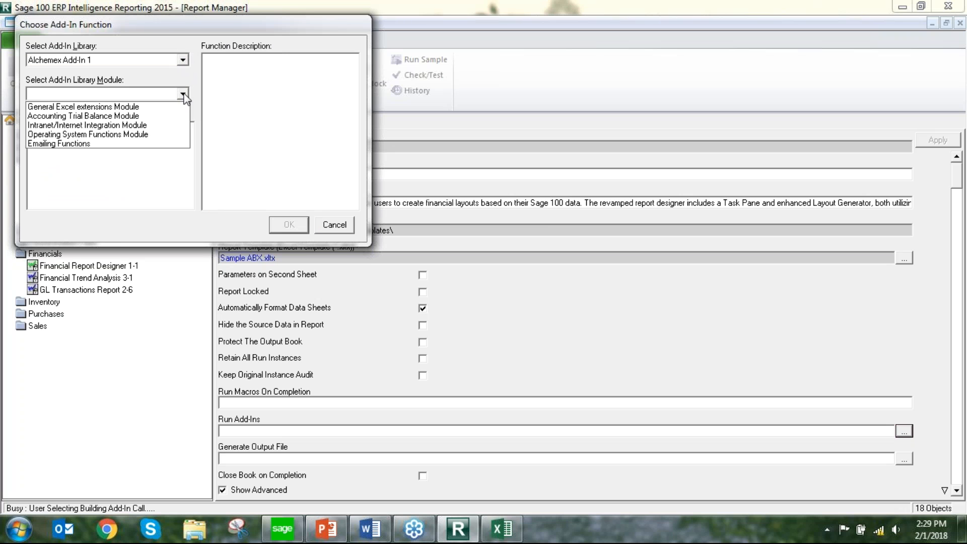
left_click(165, 106)
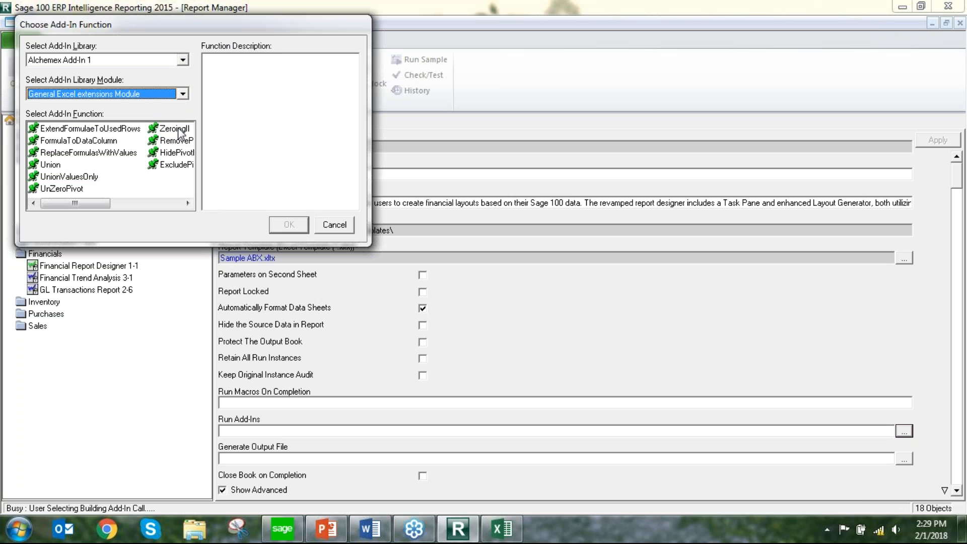
left_click(174, 129)
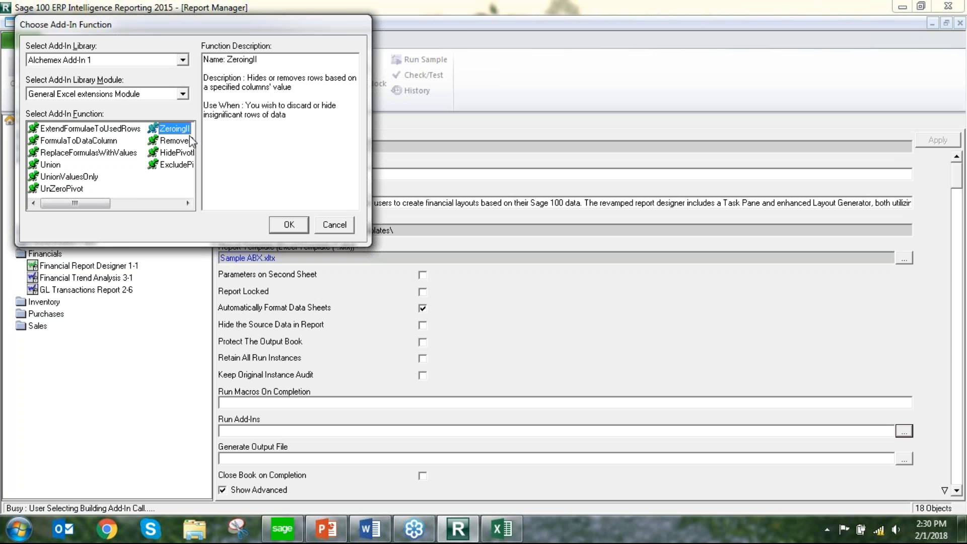
left_click(291, 226)
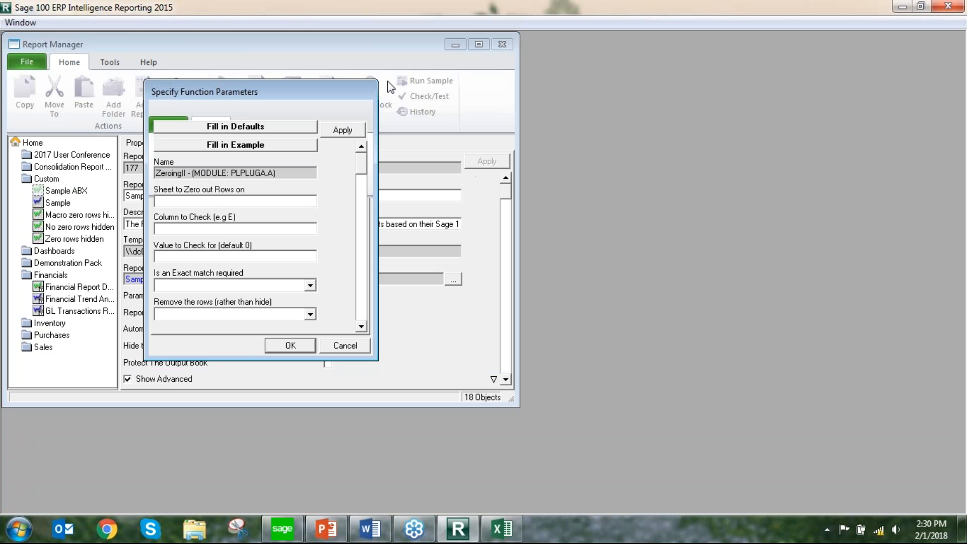
Set ZeroingII to check column G of Sheet2 for value 0 with exact match Yes, and apply the parameters
left_click(206, 201)
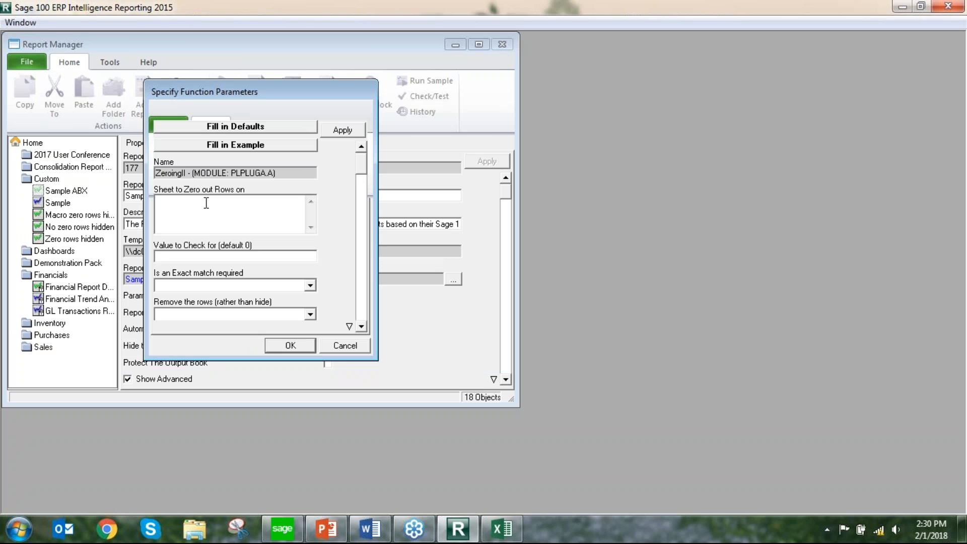
type("Sheet2")
key("Tab")
type("G")
key("Tab")
type("0")
key("Tab")
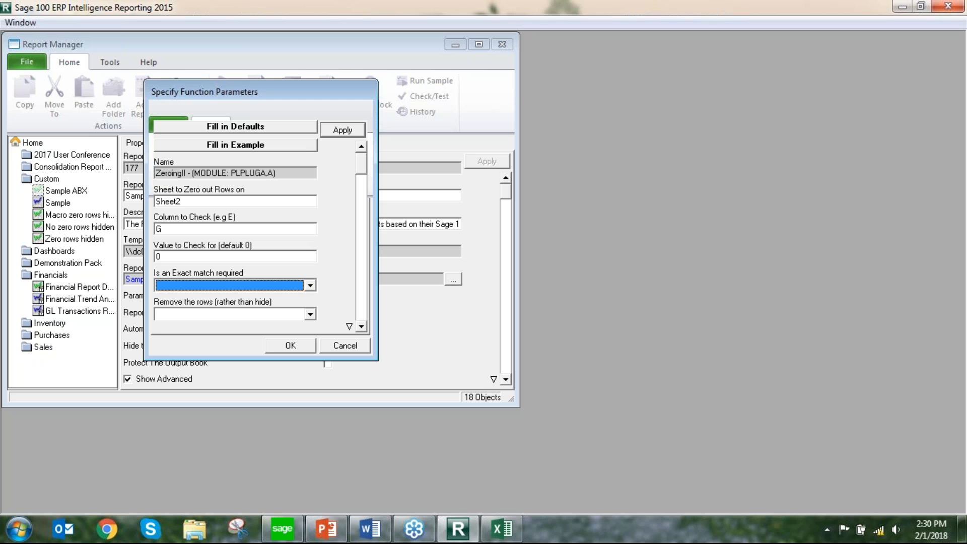
key("y")
key("Tab")
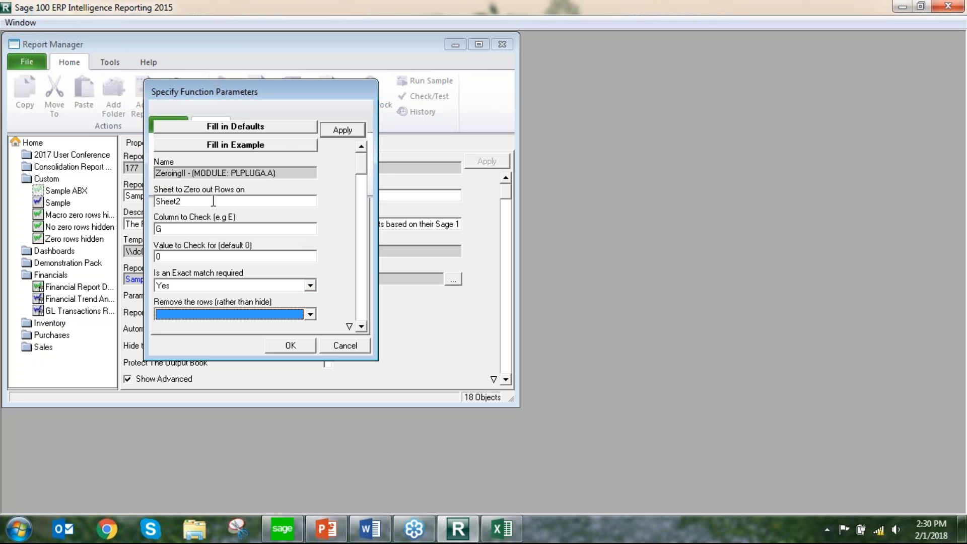
left_click(344, 130)
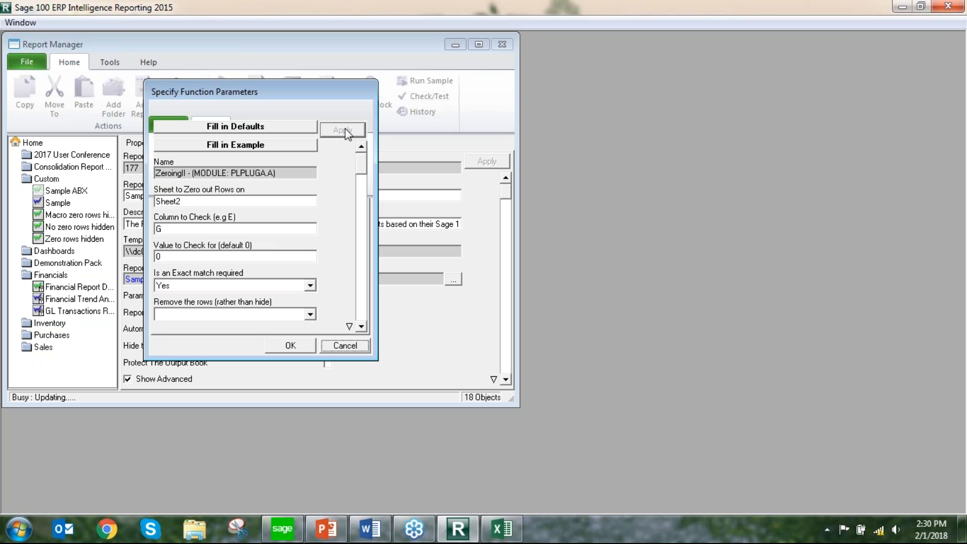
left_click(293, 346)
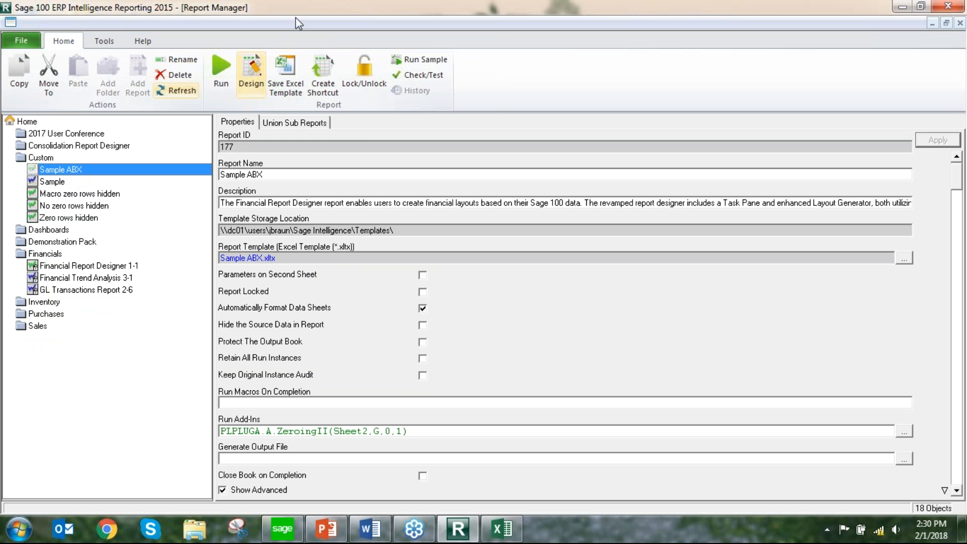
Run the Sample ABX report and review the rows of the generated Excel report, from the title to the final total
left_click(222, 83)
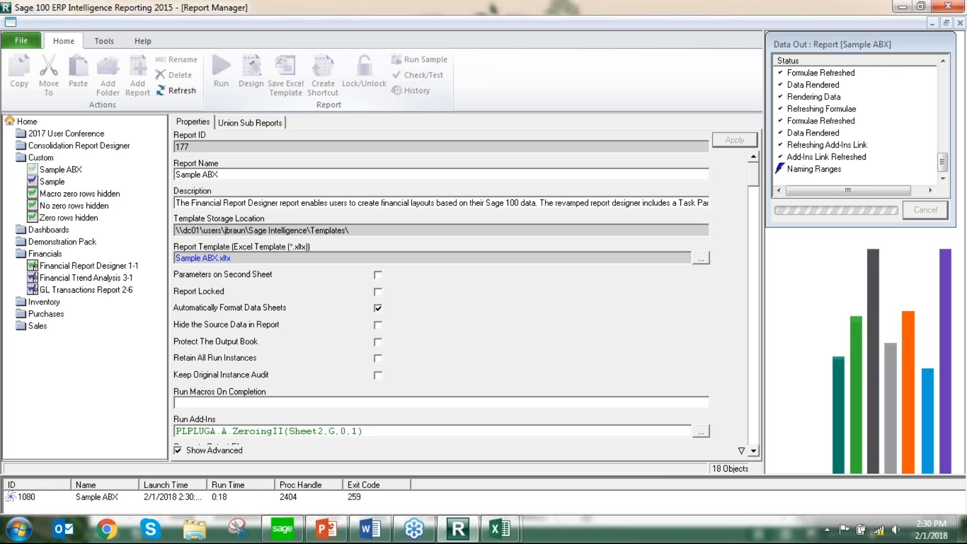
mouse_move(500, 529)
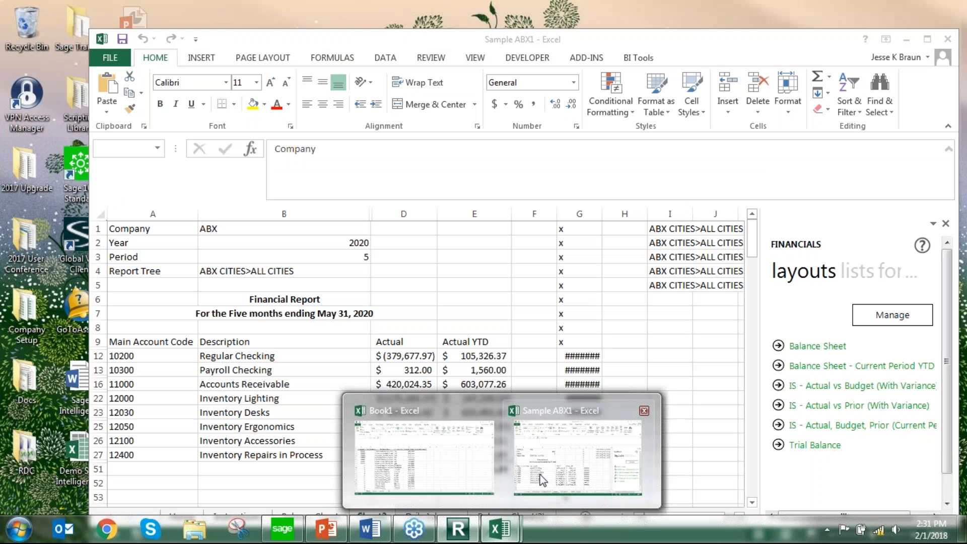
left_click(542, 480)
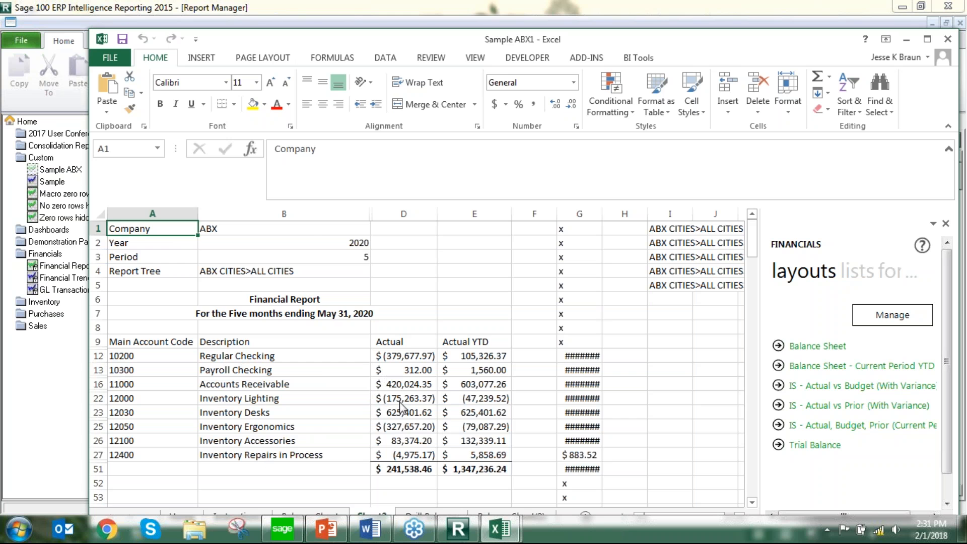
scroll(407, 413, "down", 2)
scroll(406, 413, "down", 6)
scroll(443, 444, "up", 1)
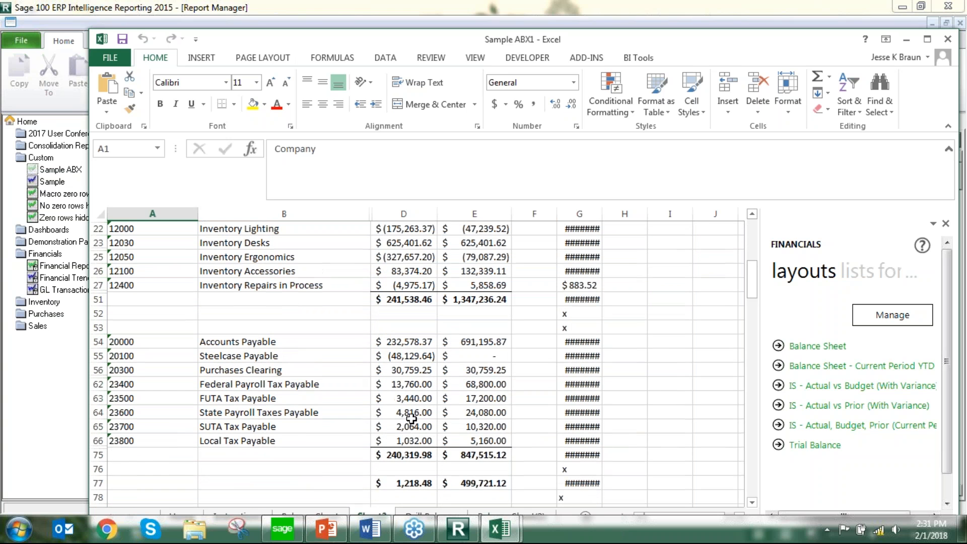
left_click_drag(496, 485, 171, 301)
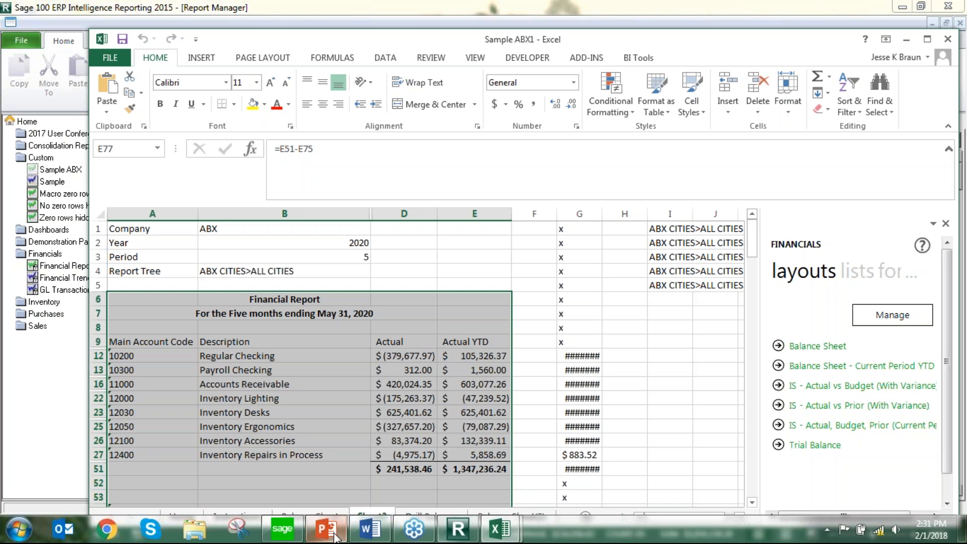
left_click(468, 538)
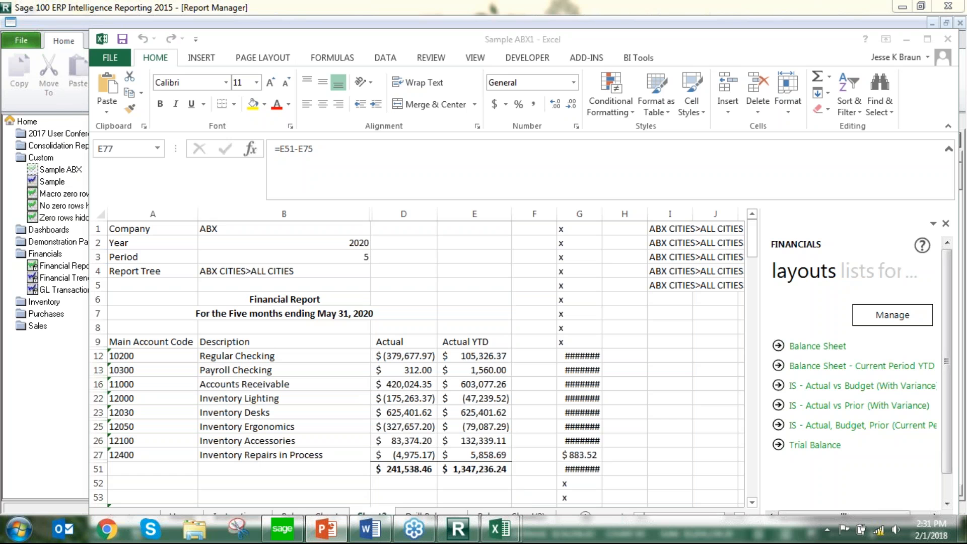